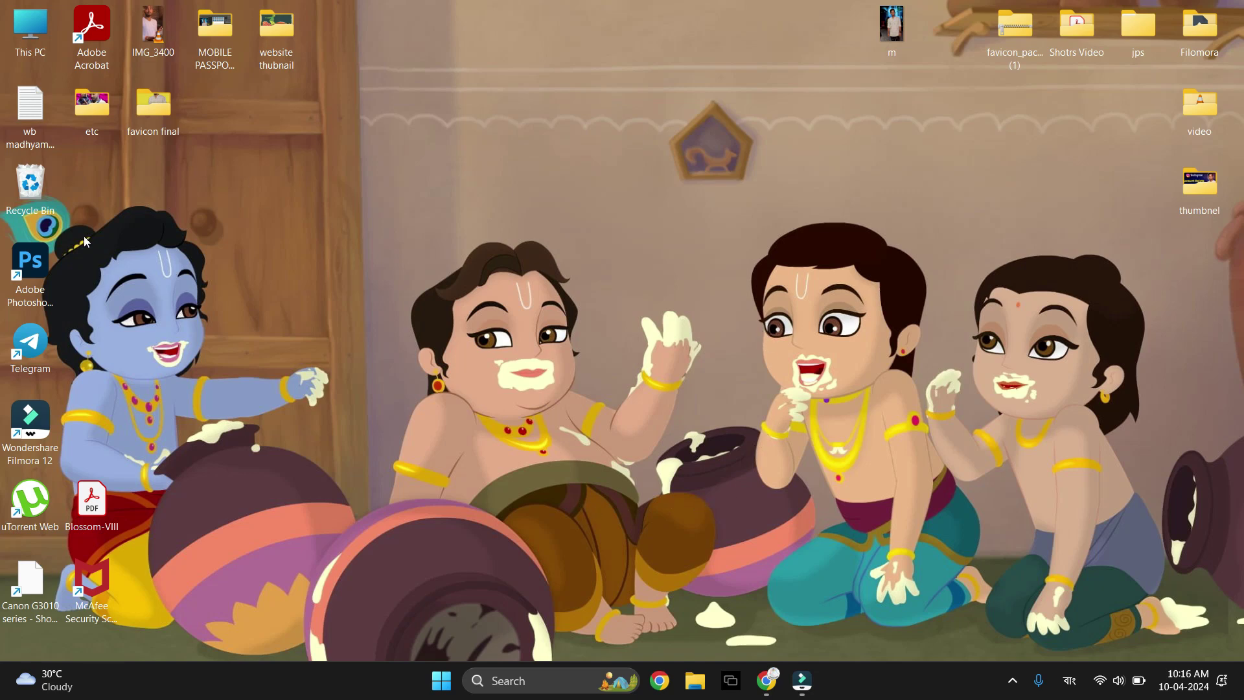
# Launch Photoshop and open the portrait photo m.JPG from the Desktop
pyautogui.doubleClick(41, 267)
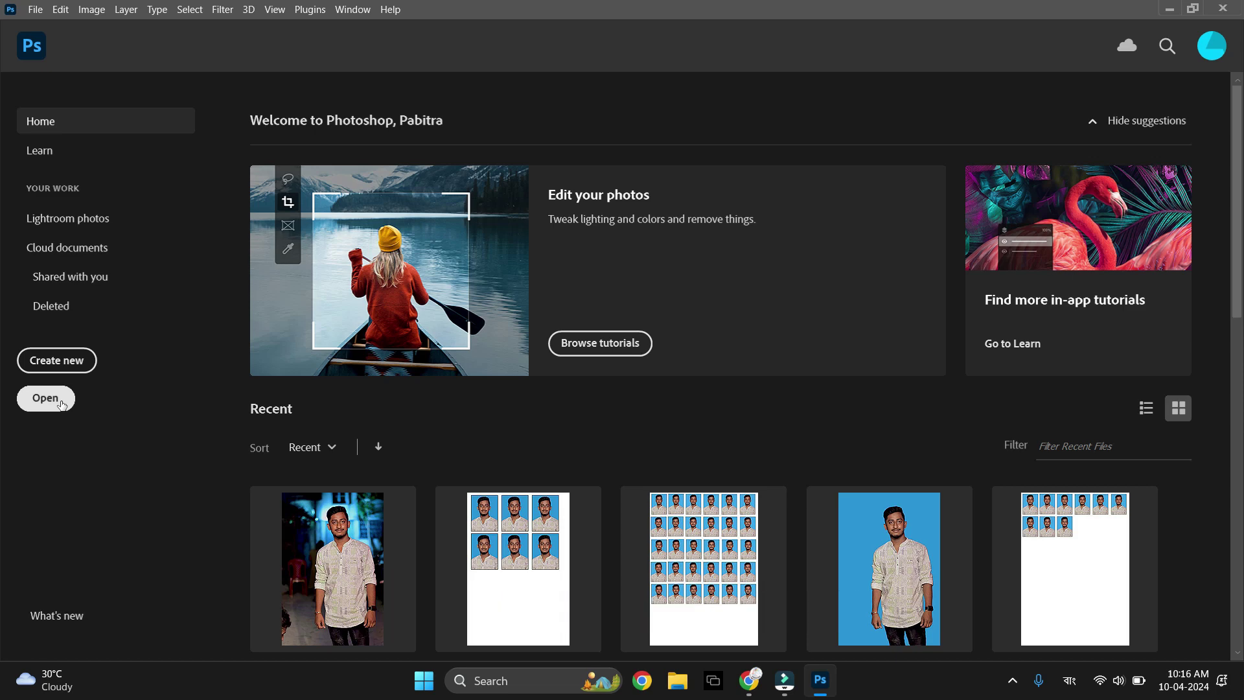
pyautogui.click(61, 405)
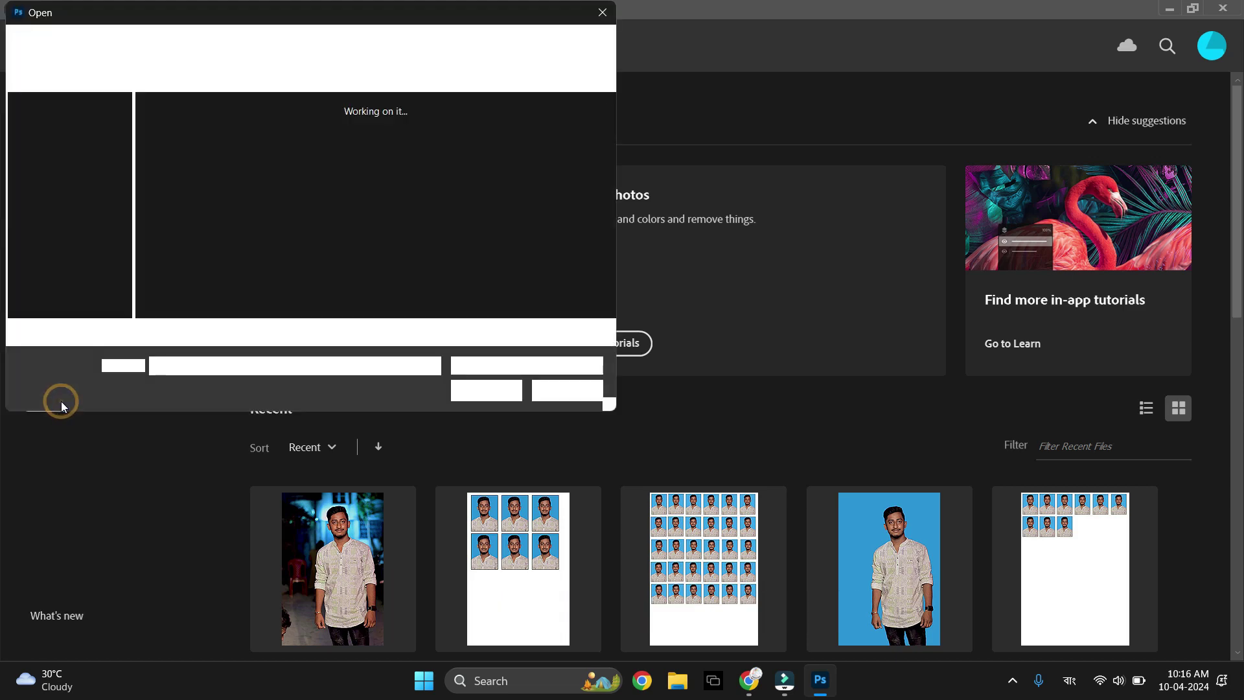
pyautogui.scroll(-3, 251, 230)
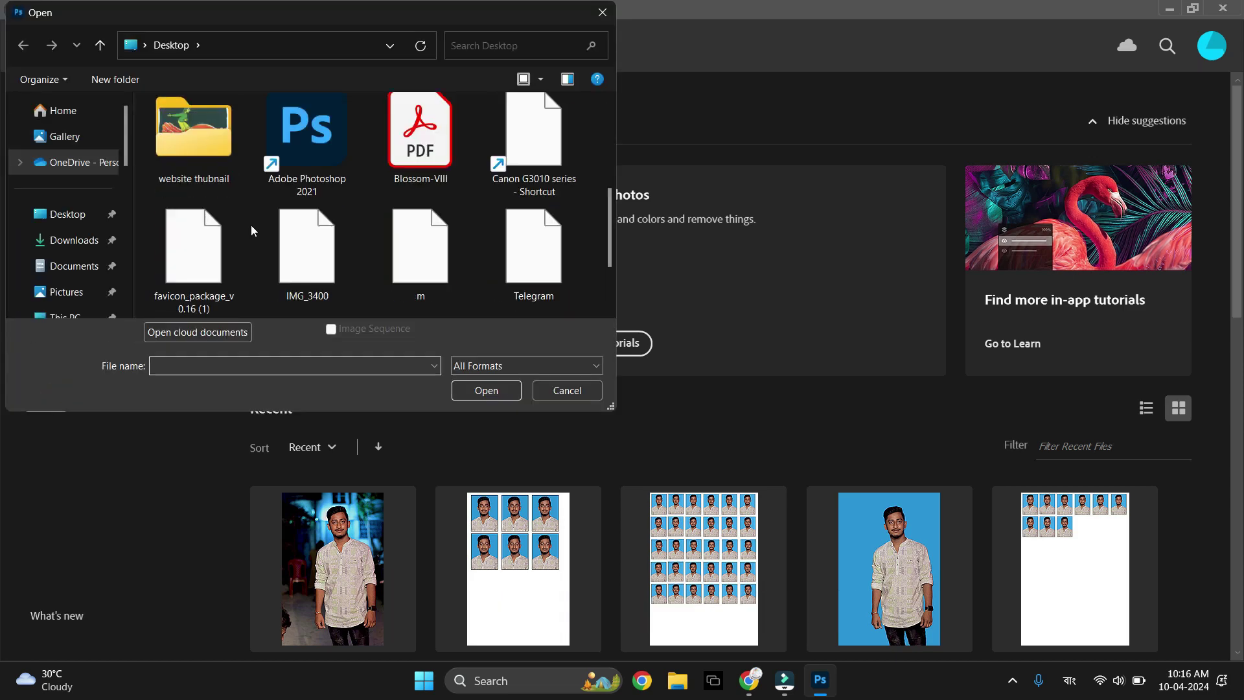
pyautogui.scroll(-3, 252, 230)
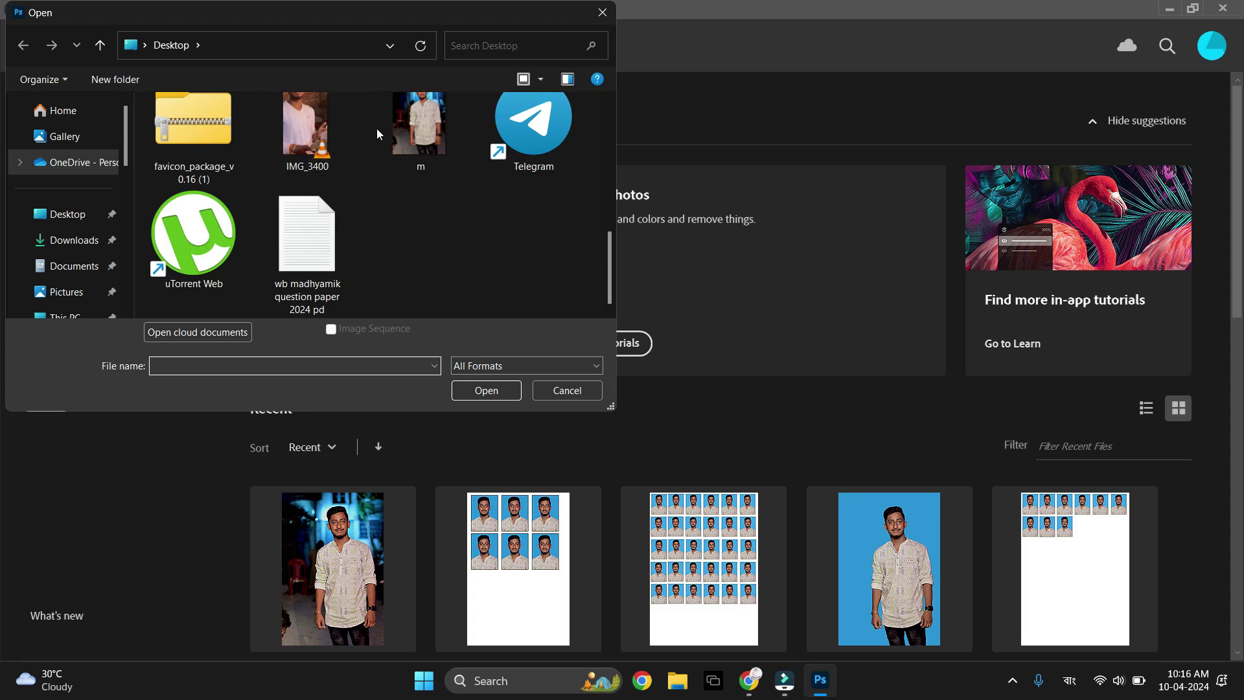
pyautogui.doubleClick(407, 132)
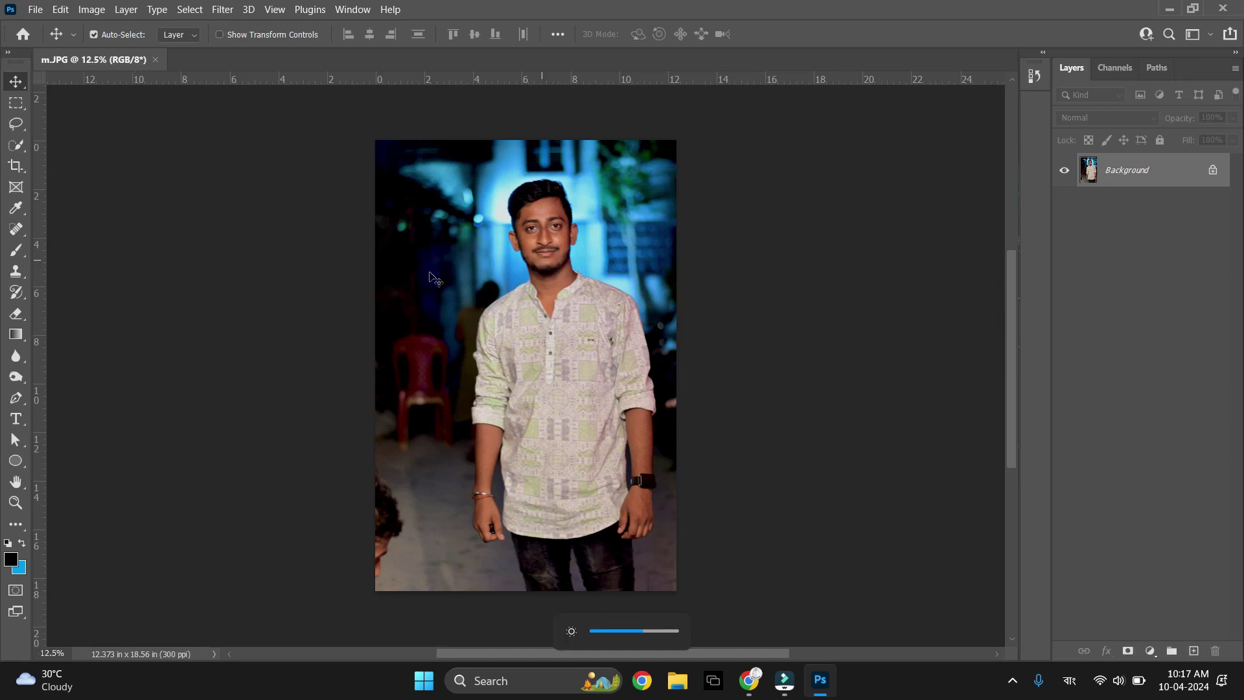
# Set the Crop tool to W x H x Resolution at 2.9 × 3.9 in
pyautogui.click(16, 166)
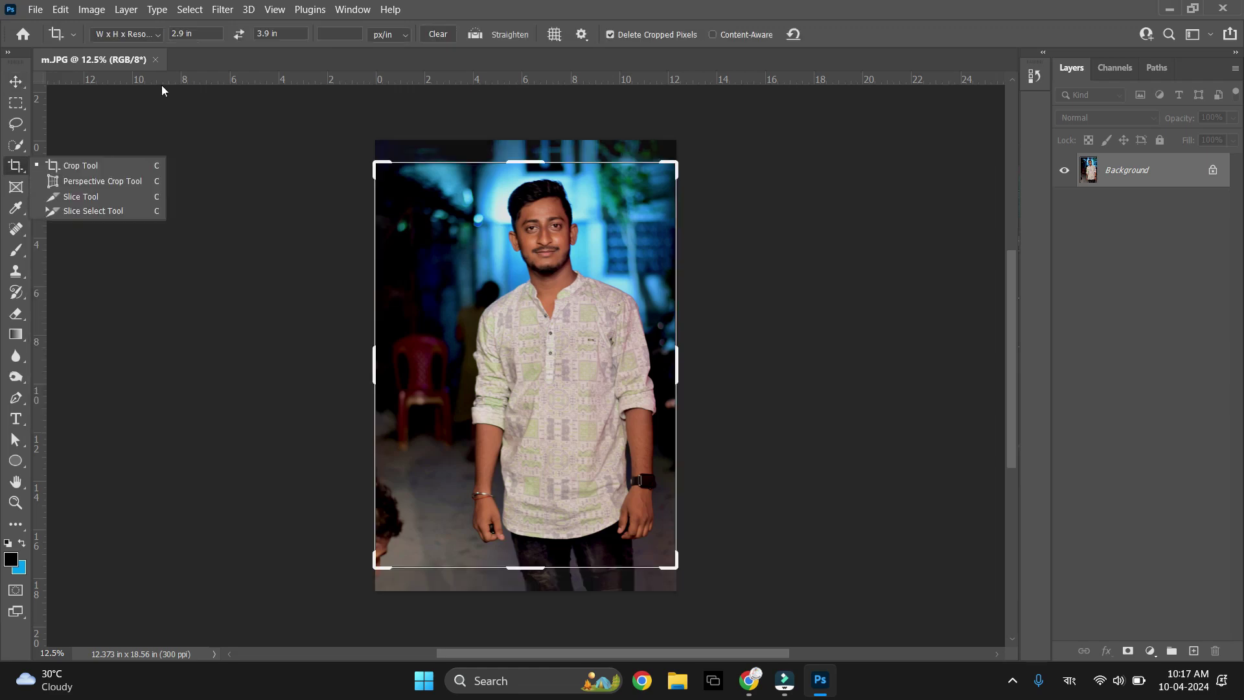
pyautogui.click(156, 37)
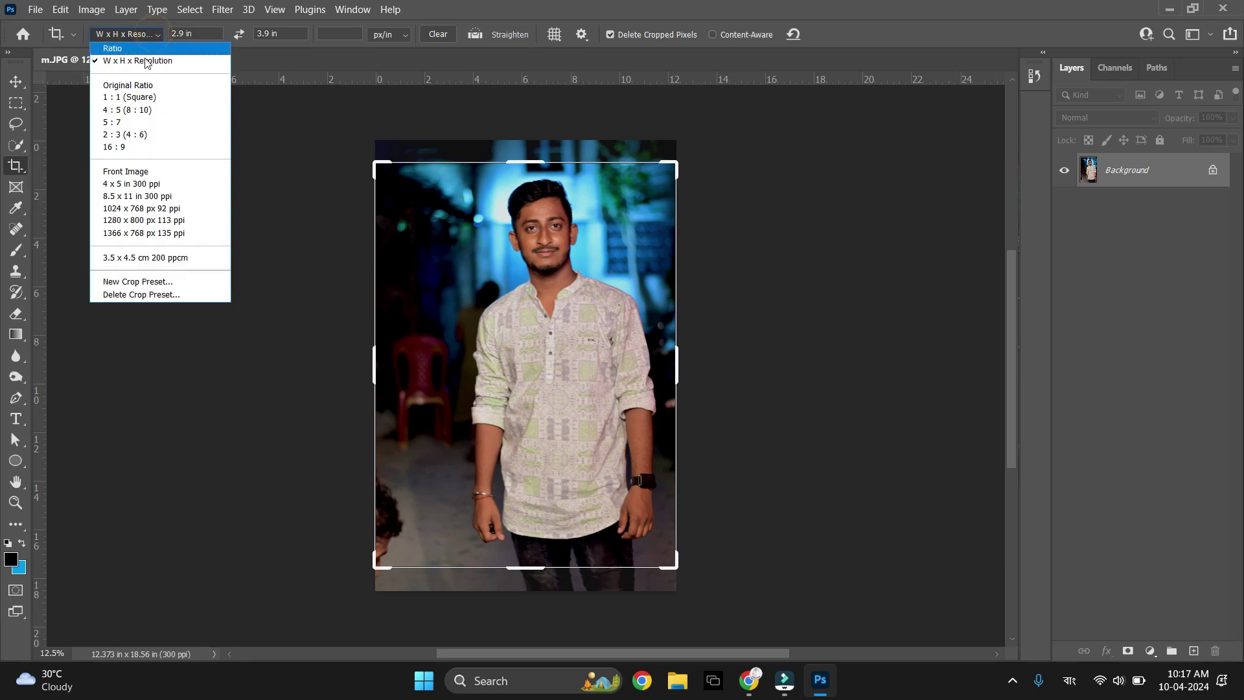
pyautogui.click(144, 62)
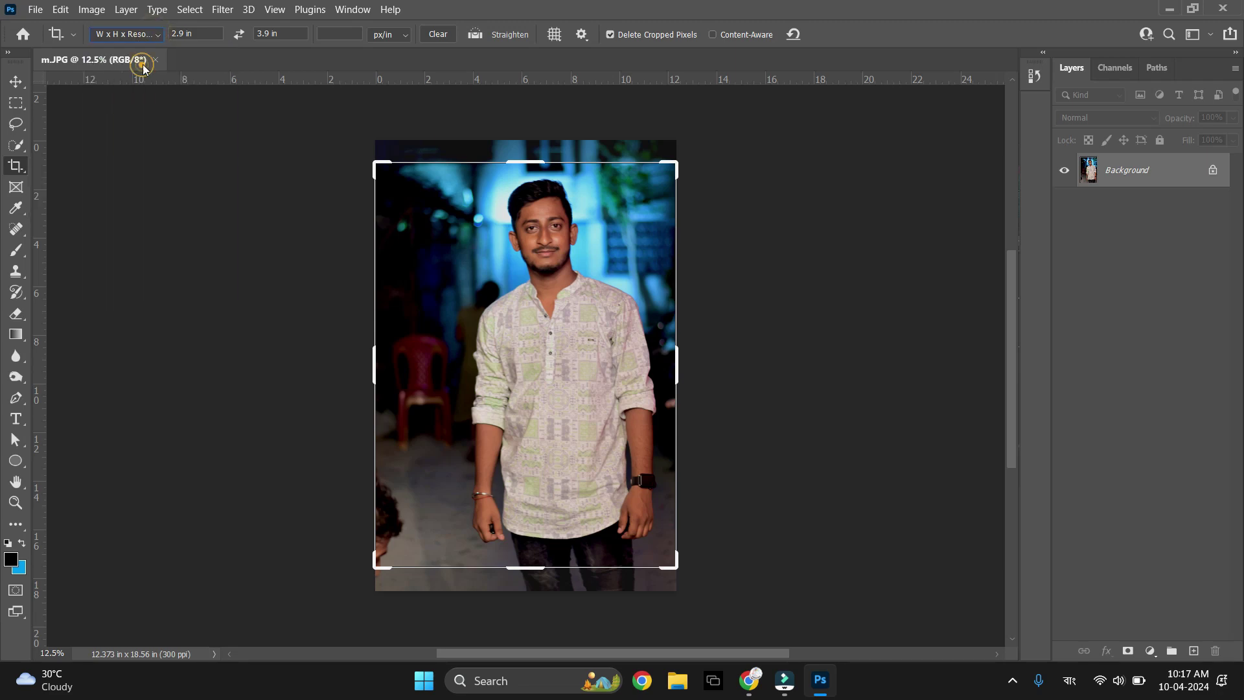
pyautogui.click(176, 35)
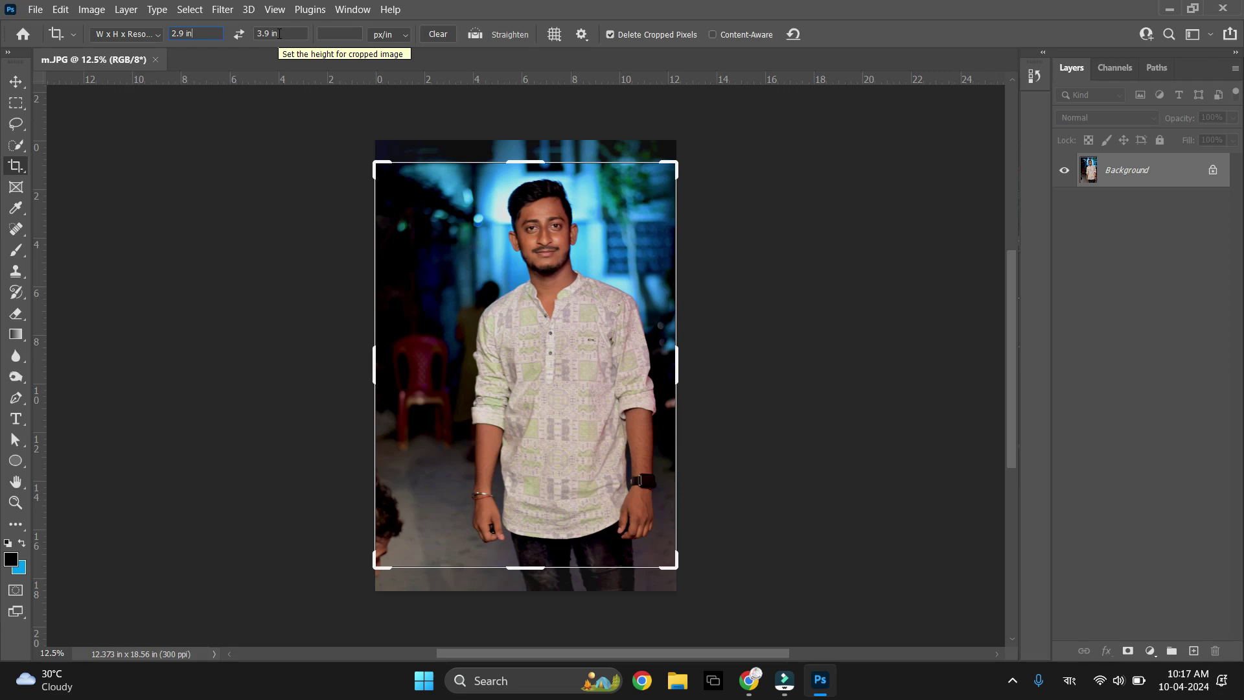
pyautogui.click(389, 34)
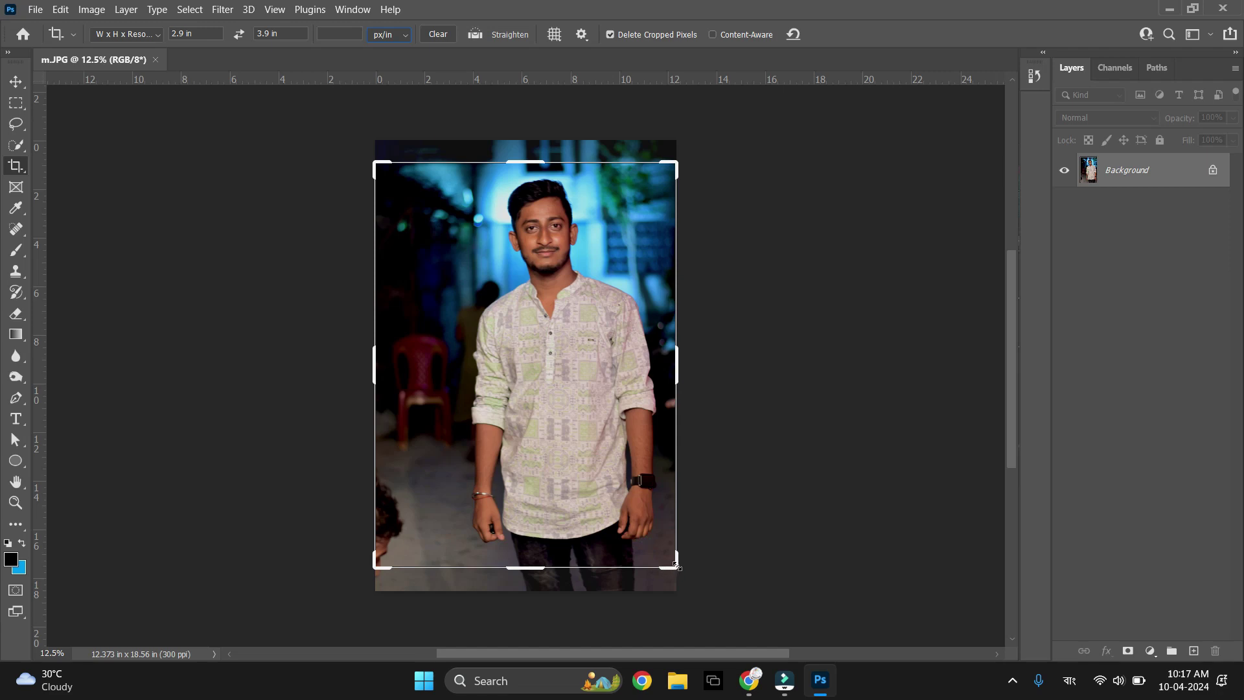
# Frame the head and shoulders, rotate slightly to straighten, and apply the crop
pyautogui.moveTo(676, 565); pyautogui.dragTo(611, 467)
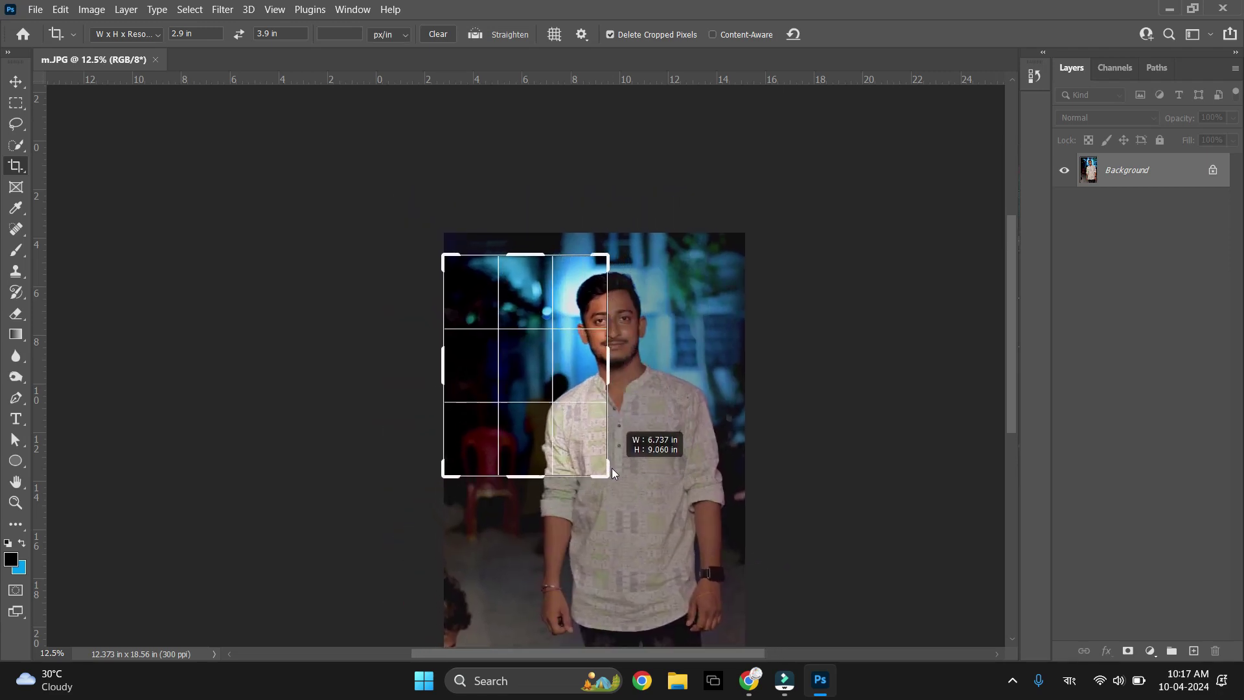
pyautogui.moveTo(564, 392); pyautogui.dragTo(495, 392)
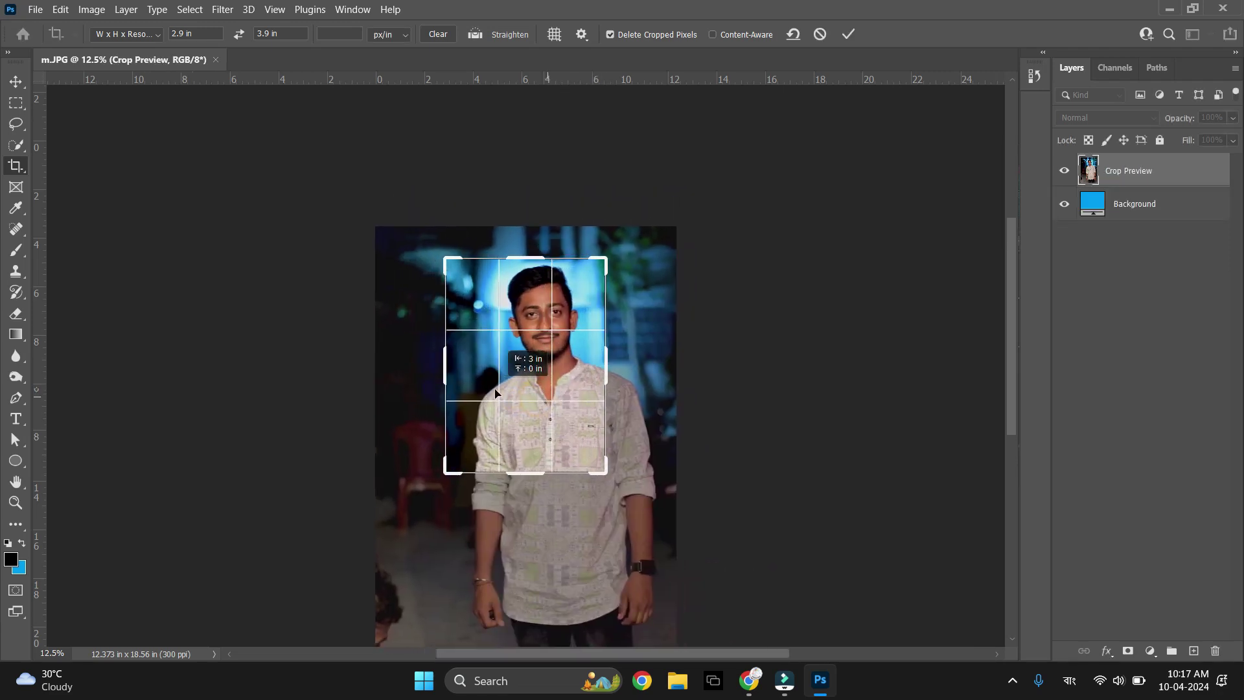
pyautogui.moveTo(495, 392); pyautogui.dragTo(476, 395)
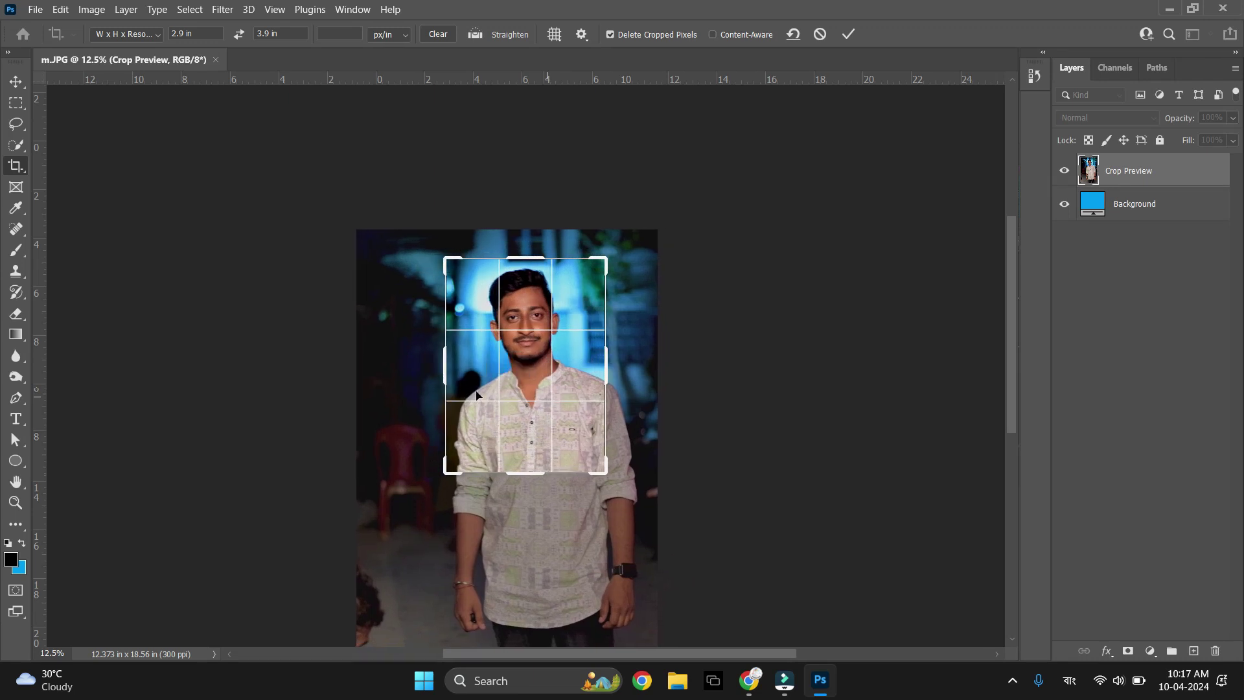
pyautogui.click(601, 466)
pyautogui.moveTo(599, 465); pyautogui.dragTo(590, 456)
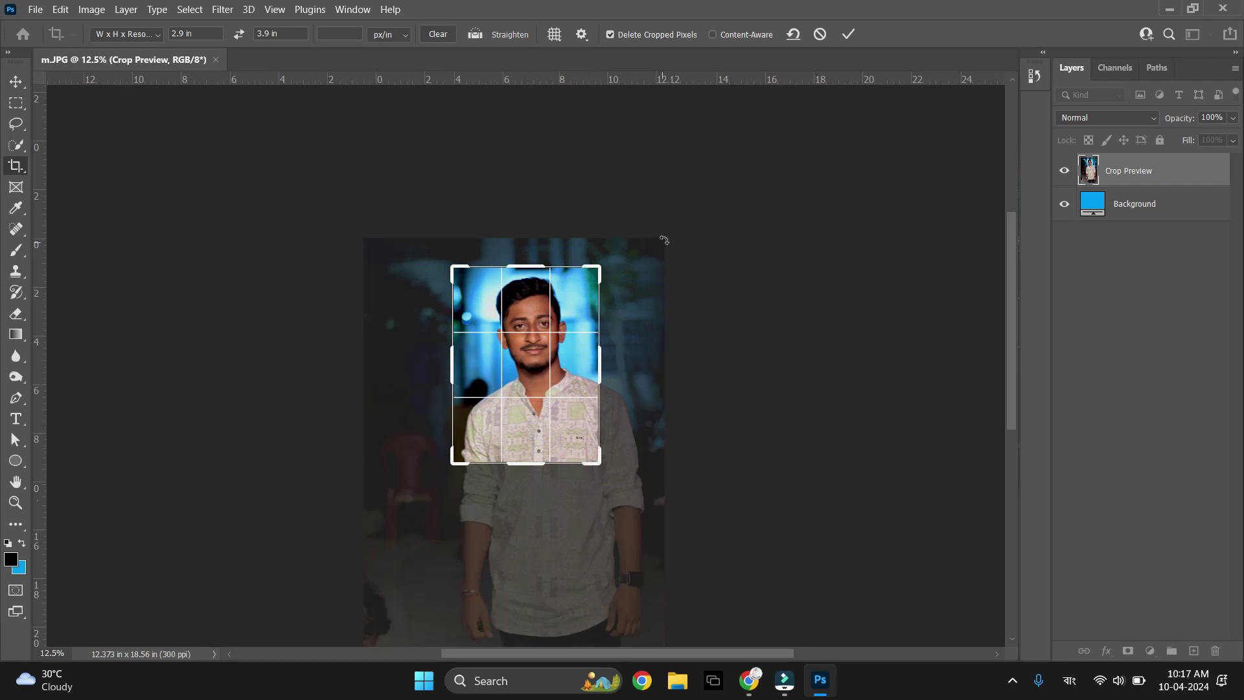
pyautogui.click(665, 238)
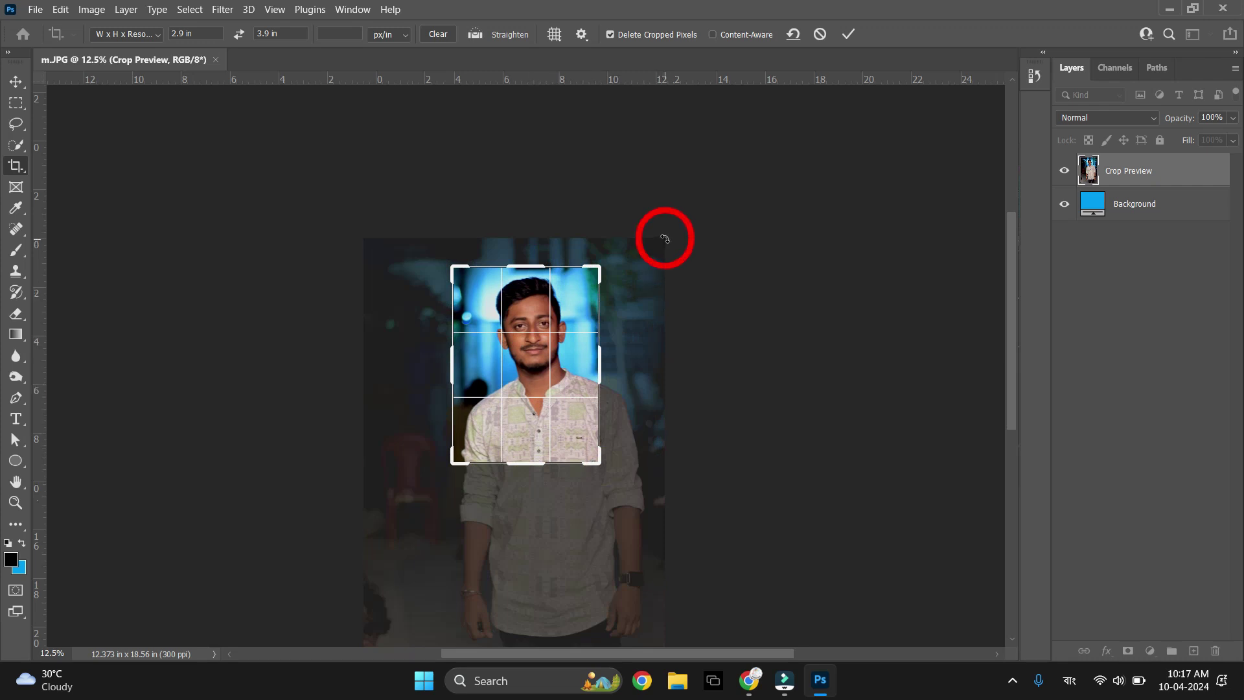
pyautogui.moveTo(665, 238); pyautogui.dragTo(668, 211)
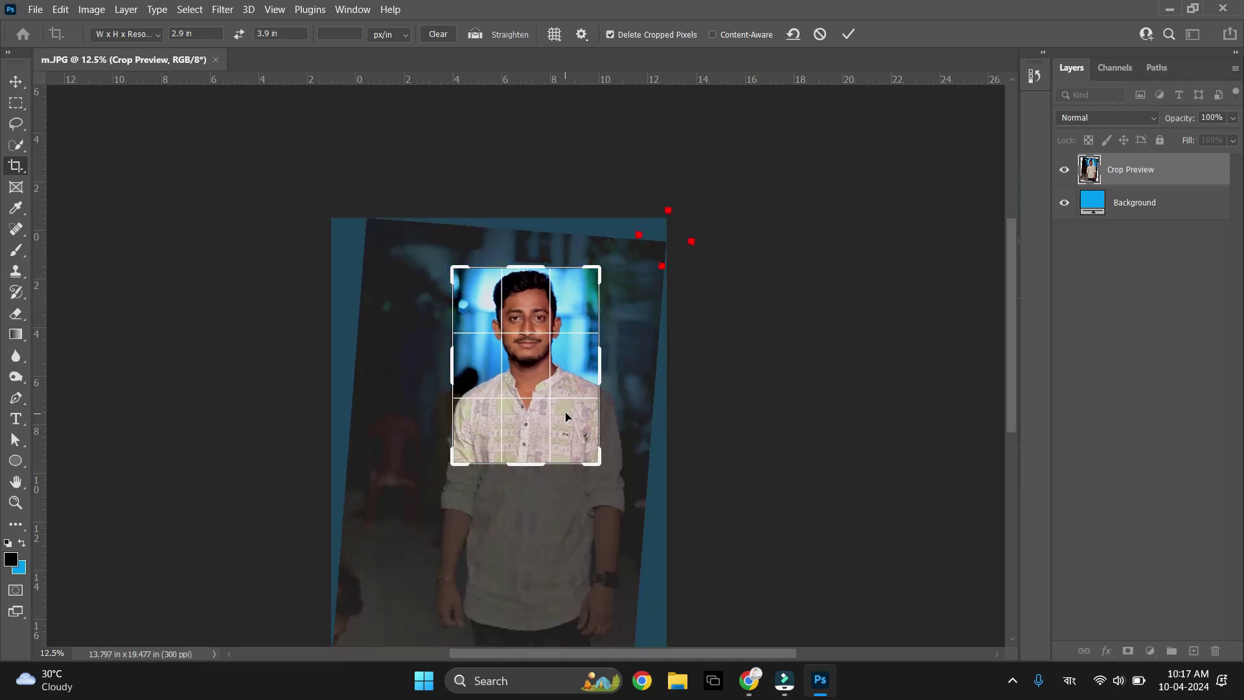
pyautogui.moveTo(566, 417); pyautogui.dragTo(475, 352)
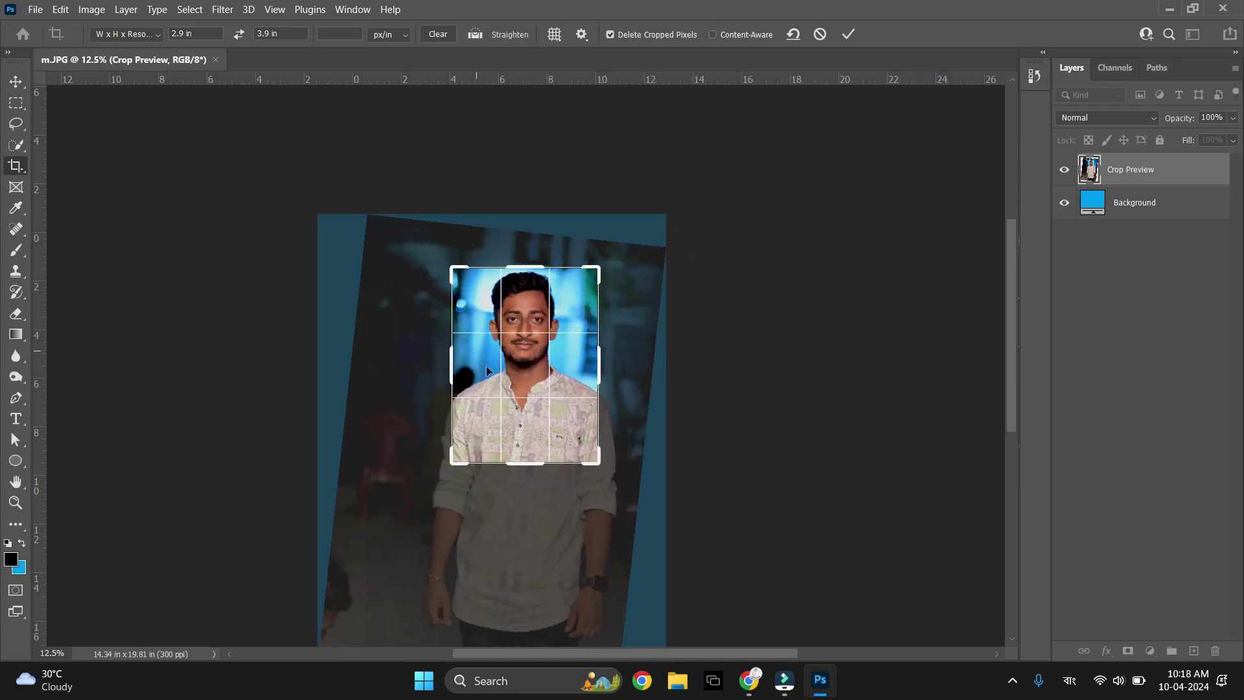
pyautogui.moveTo(598, 462); pyautogui.dragTo(591, 455)
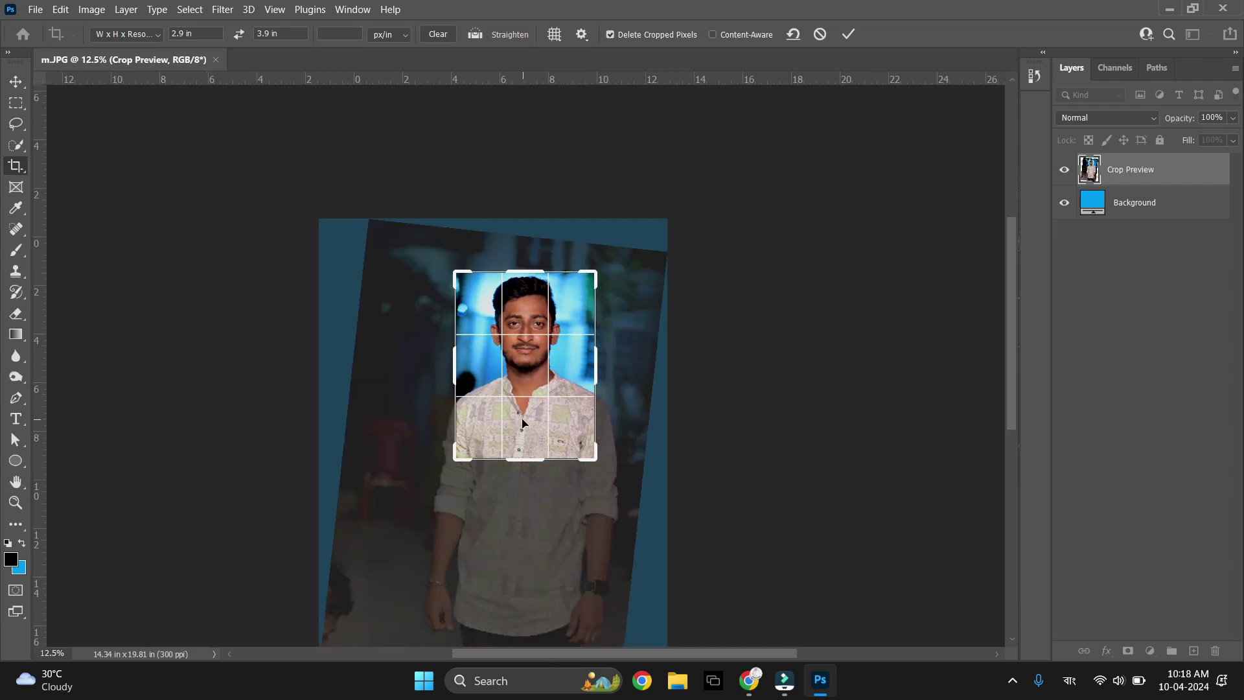
pyautogui.press('Return')
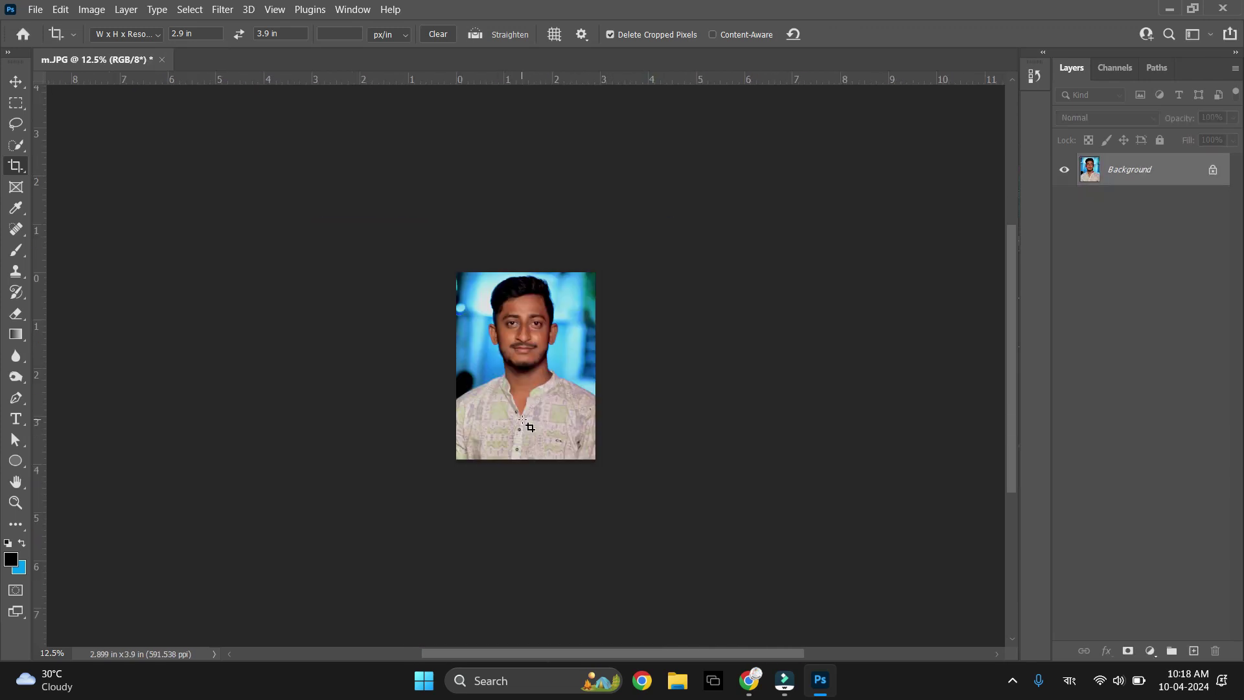
pyautogui.press('v')
pyautogui.hotkey('ctrl', '+')
pyautogui.hotkey('ctrl', '+')
pyautogui.hotkey('ctrl', '+')
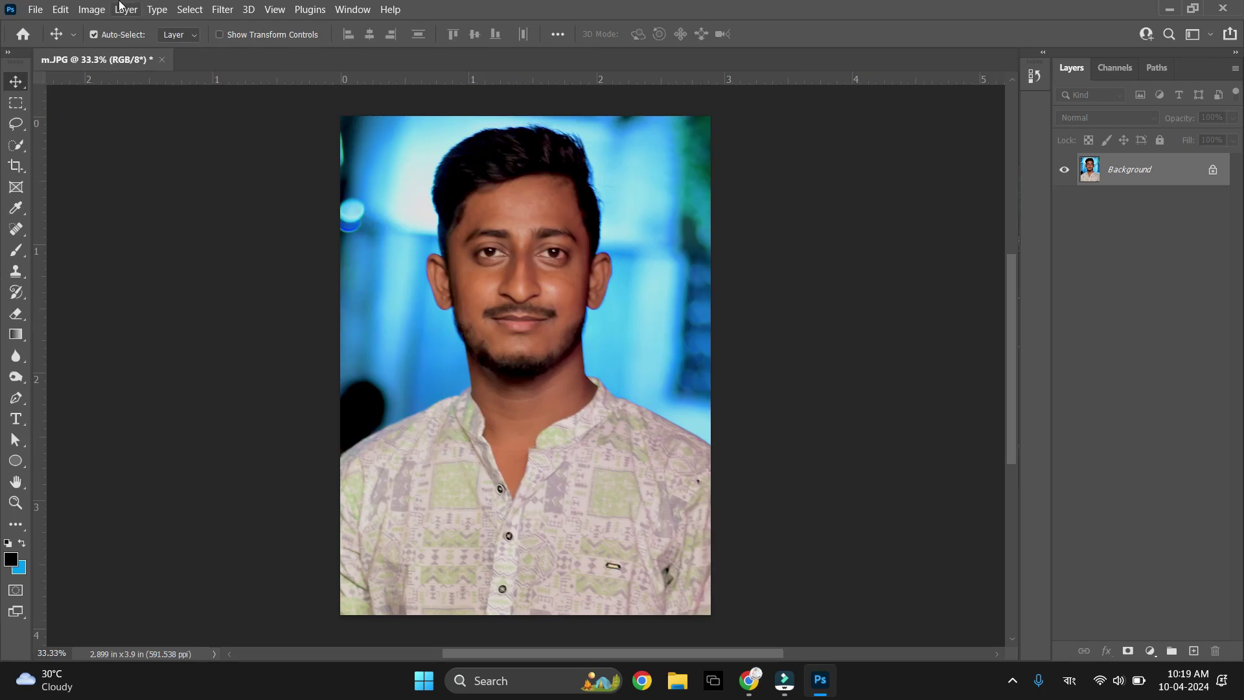
# Add a Curves midpoint nudged to about input 119, output 116
pyautogui.click(97, 9)
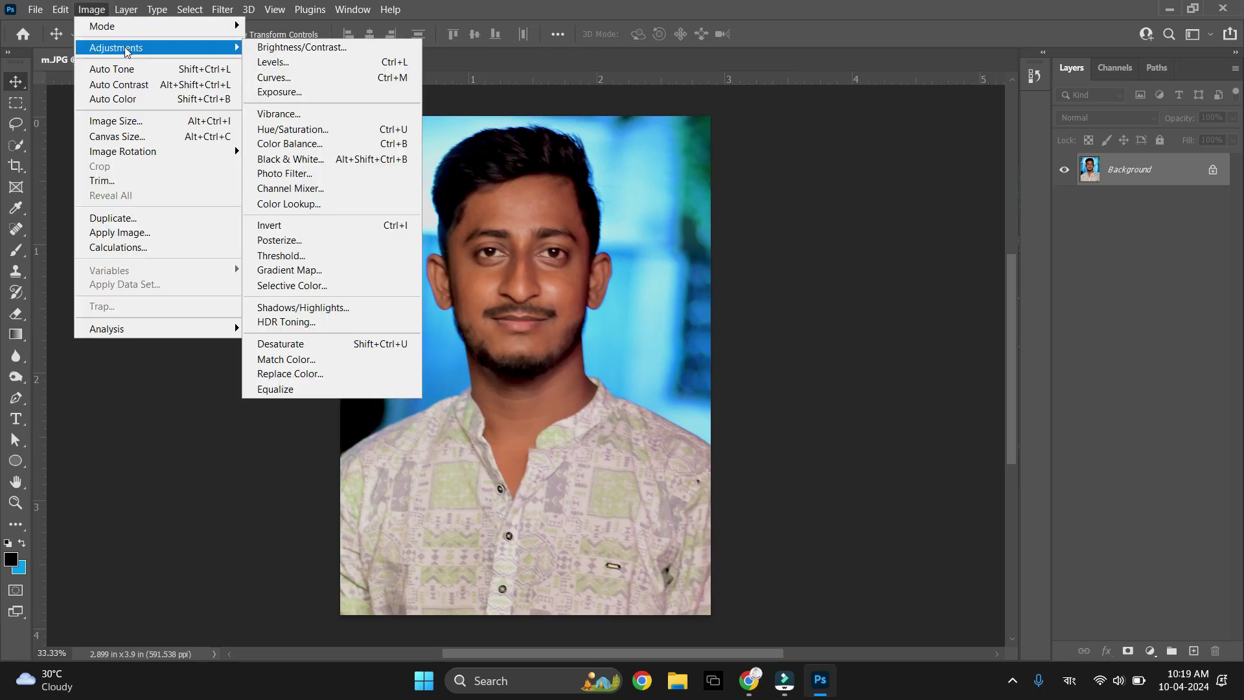
pyautogui.moveTo(116, 48)
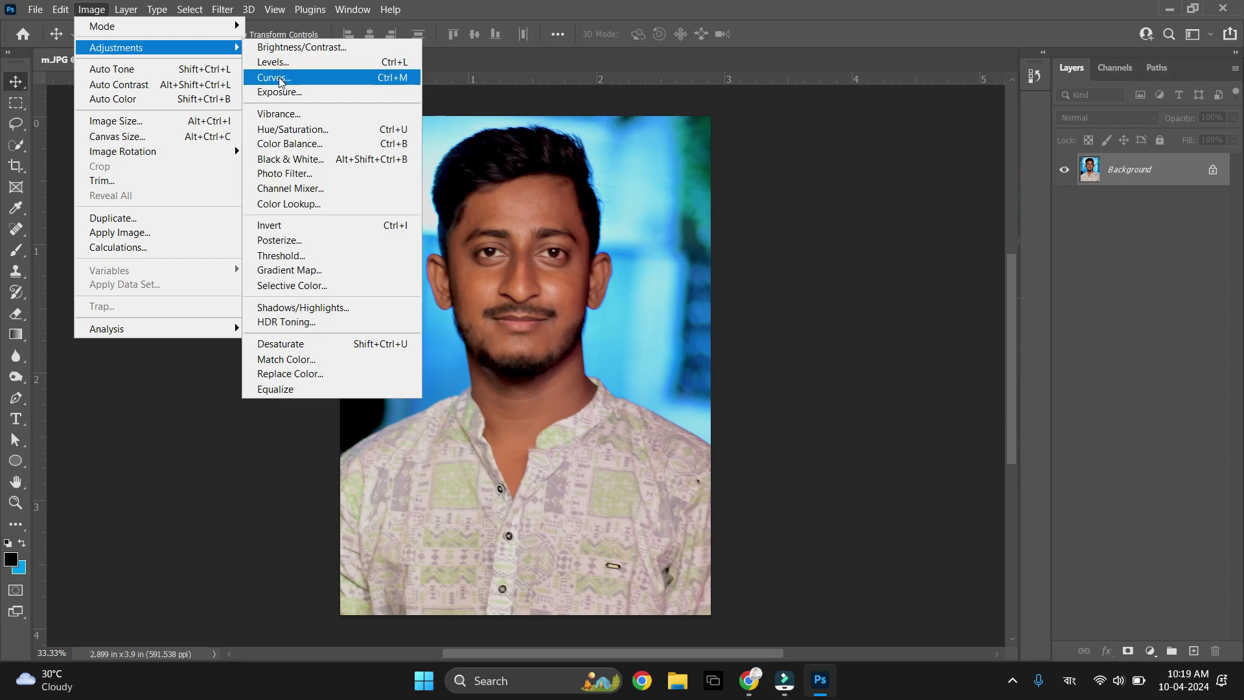
pyautogui.click(275, 78)
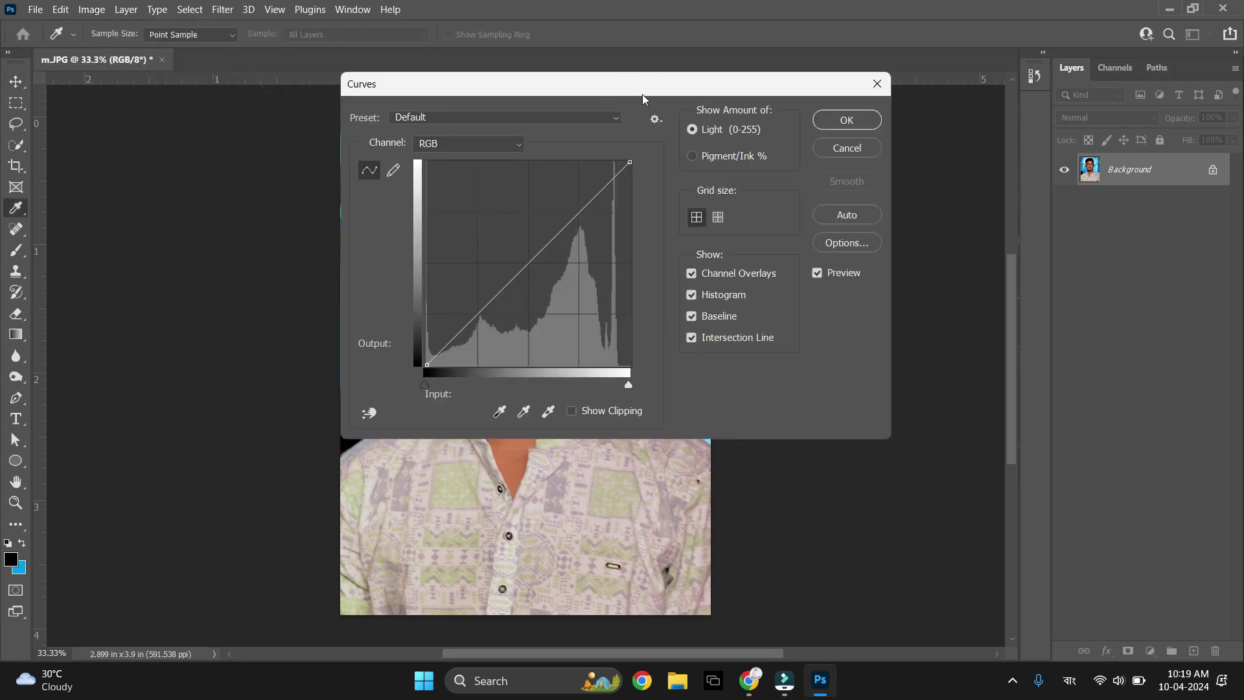
pyautogui.moveTo(643, 94); pyautogui.dragTo(903, 158)
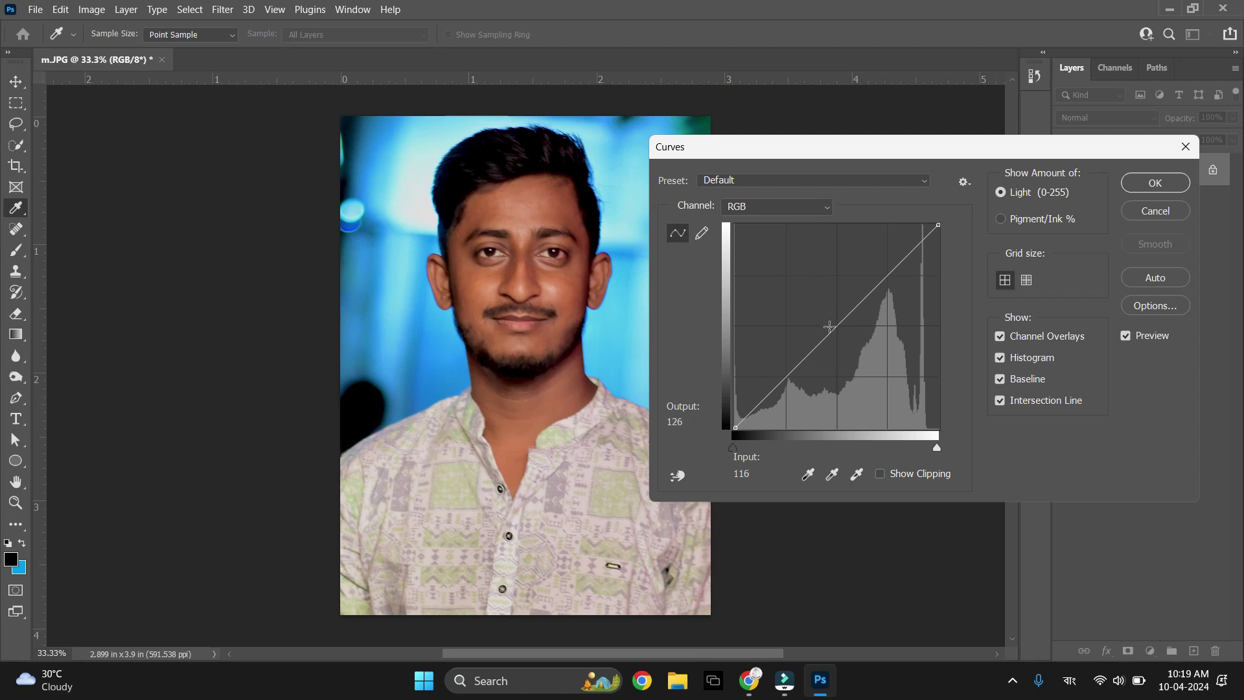
pyautogui.moveTo(831, 327)
pyautogui.mouseDown()
pyautogui.moveTo(821, 335)
pyautogui.moveTo(837, 338)
pyautogui.mouseUp()
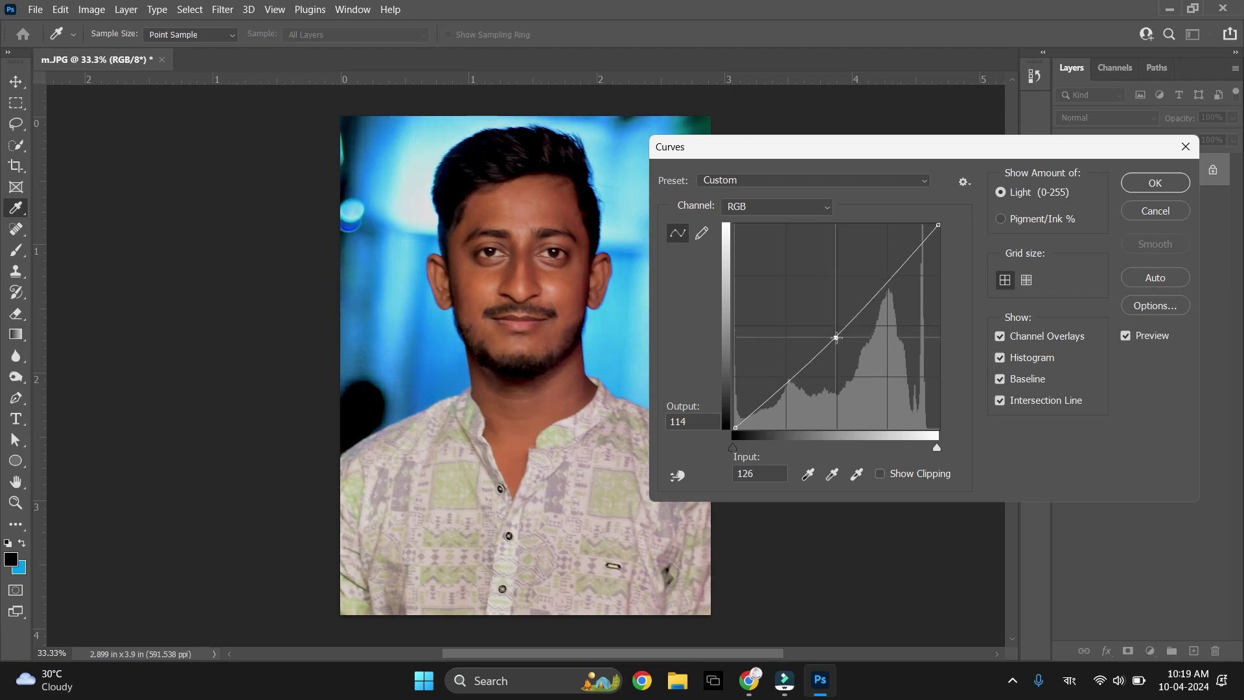
pyautogui.moveTo(836, 337); pyautogui.dragTo(830, 336)
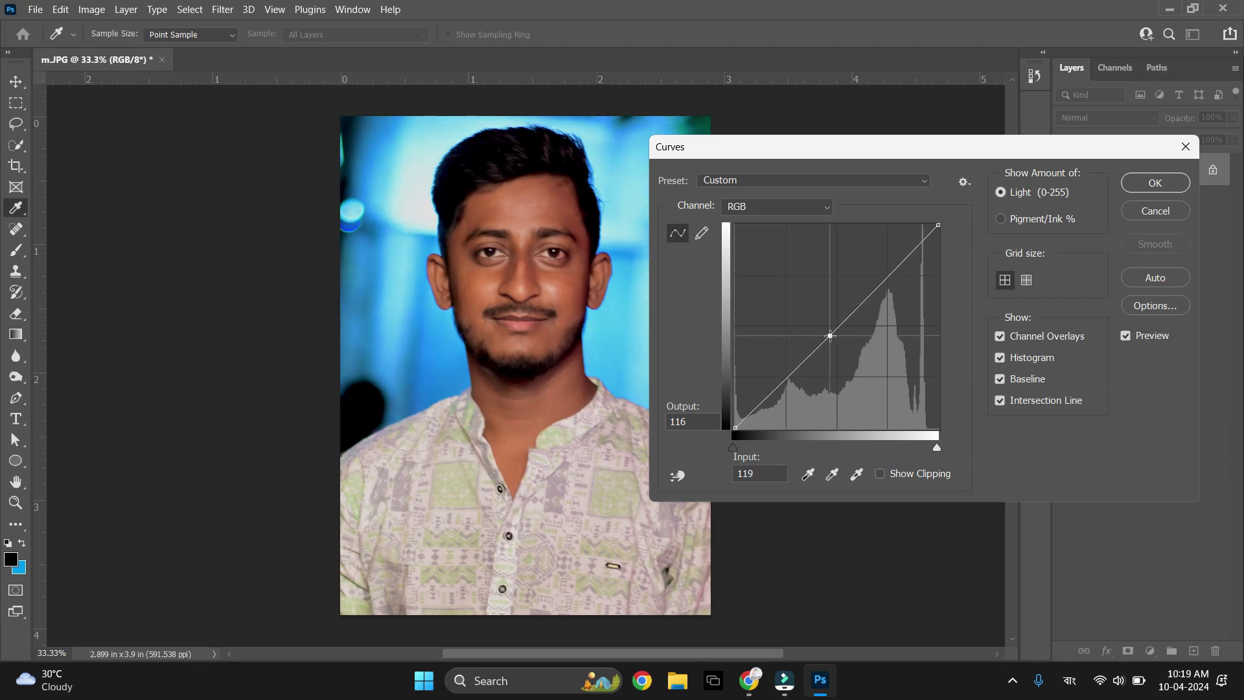
# Commit the midtone Curves adjustment
pyautogui.click(1175, 185)
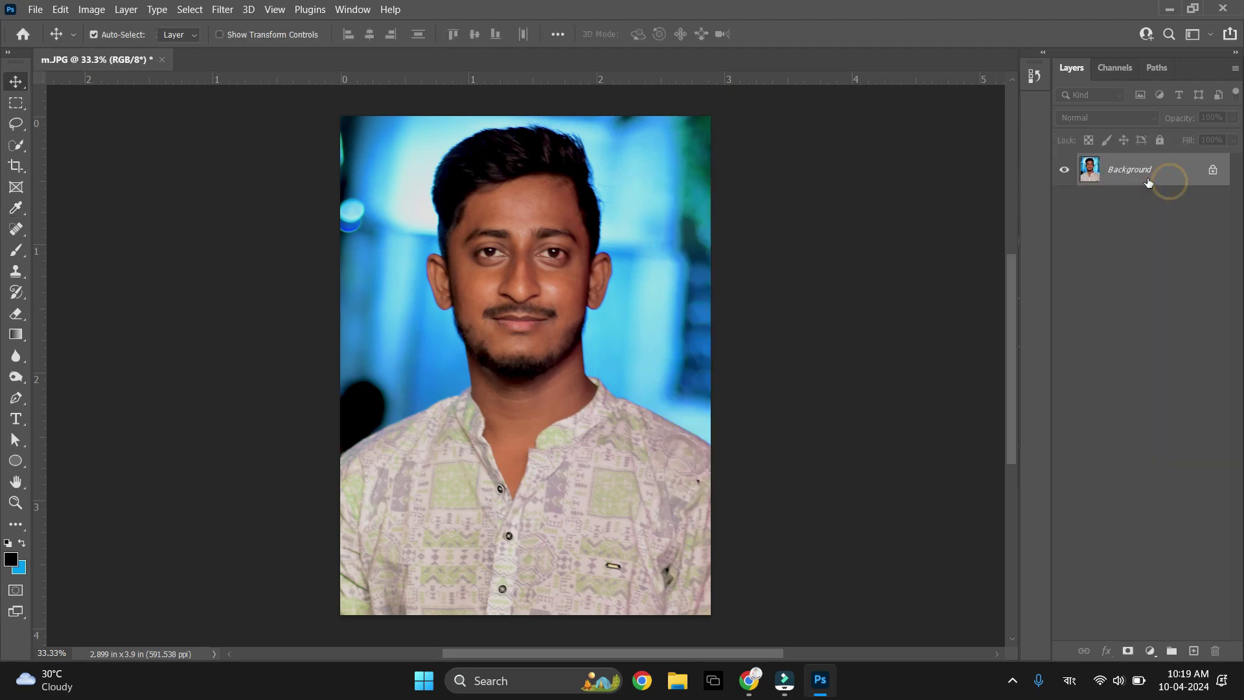
pyautogui.click(87, 7)
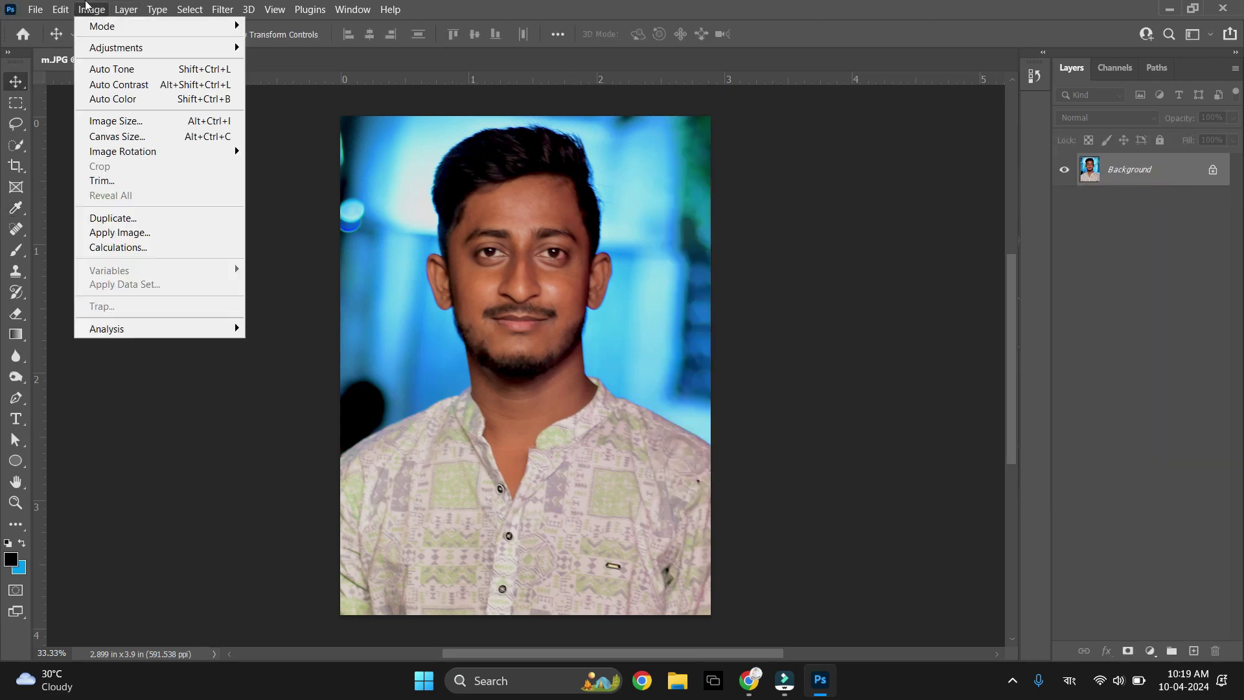
pyautogui.moveTo(115, 48)
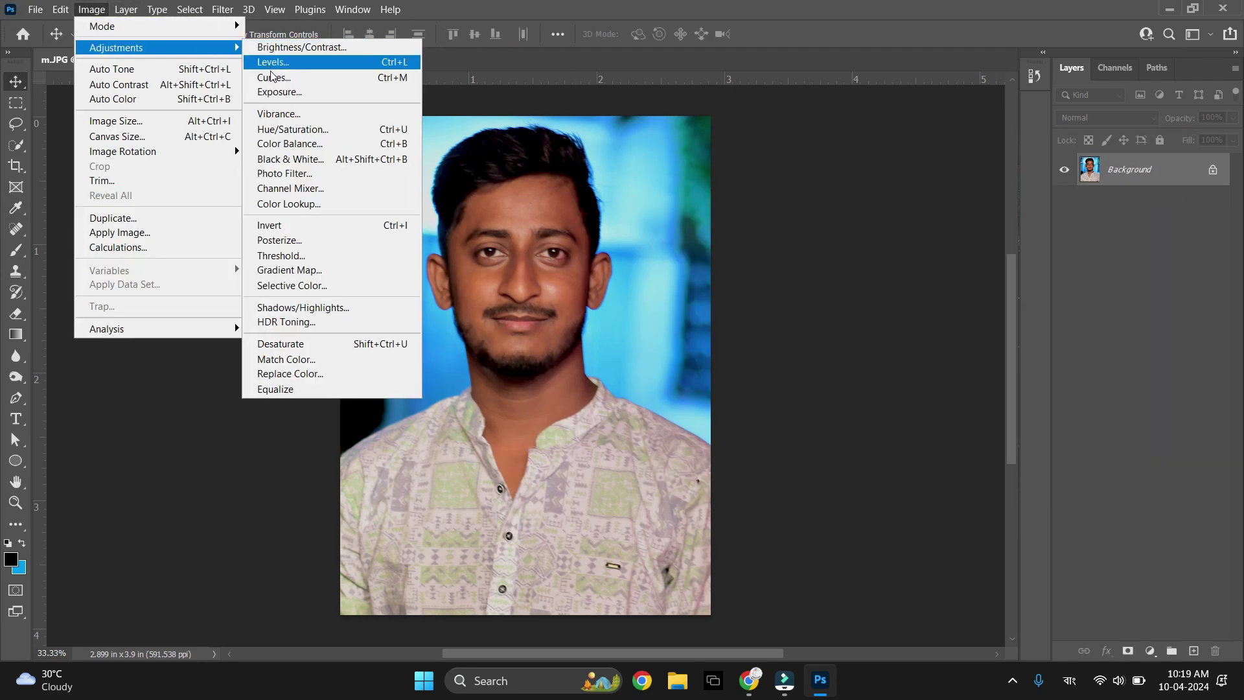
pyautogui.click(277, 133)
# Apply Hue/Saturation with Saturation -9 and Lightness -6
pyautogui.hotkey('ctrl', 'u')
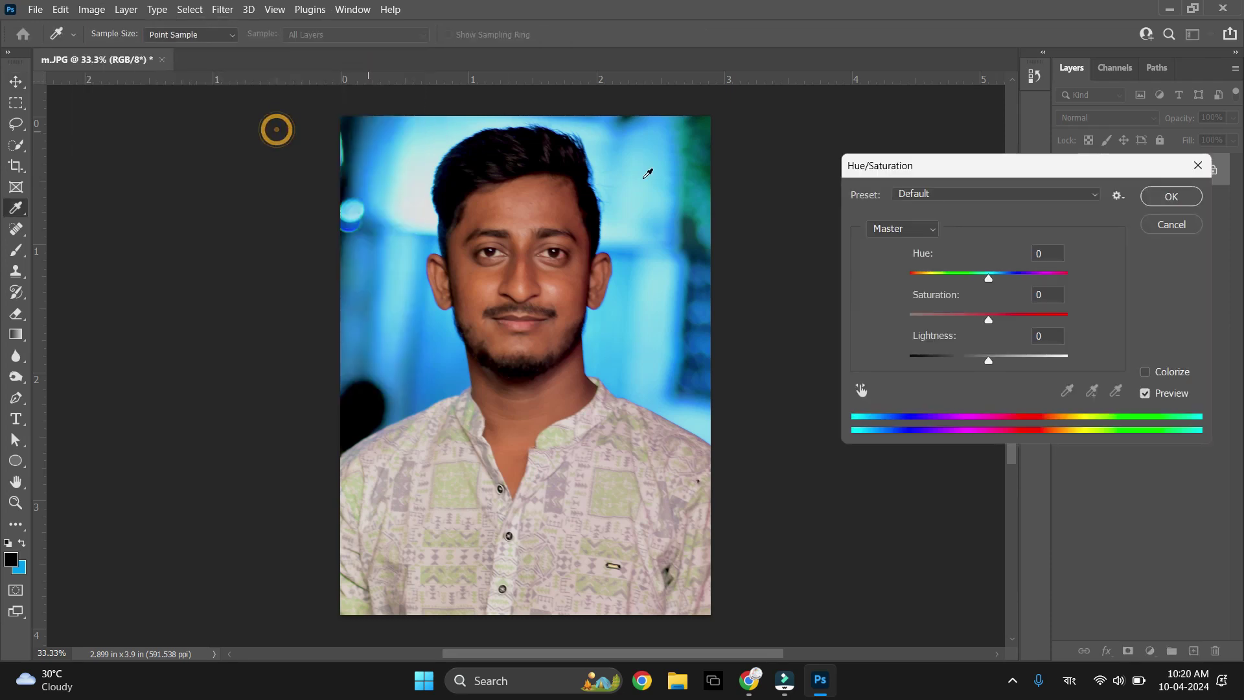
pyautogui.moveTo(989, 280); pyautogui.dragTo(988, 281)
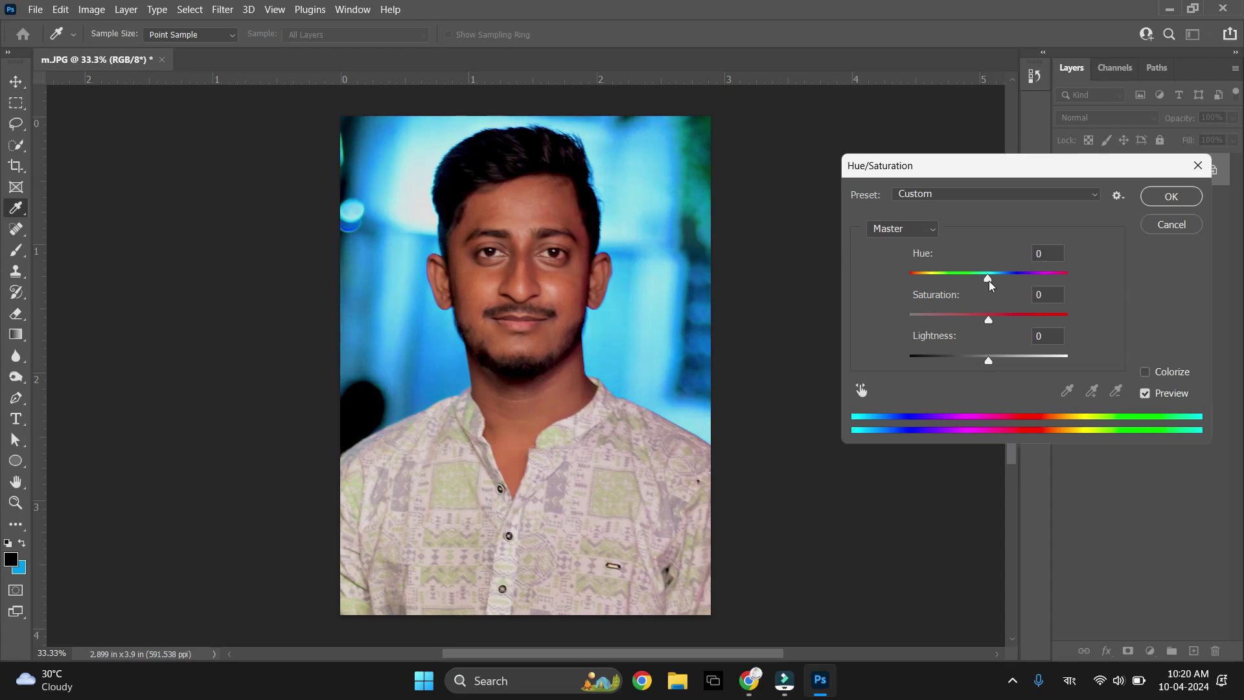
pyautogui.moveTo(988, 324); pyautogui.dragTo(983, 361)
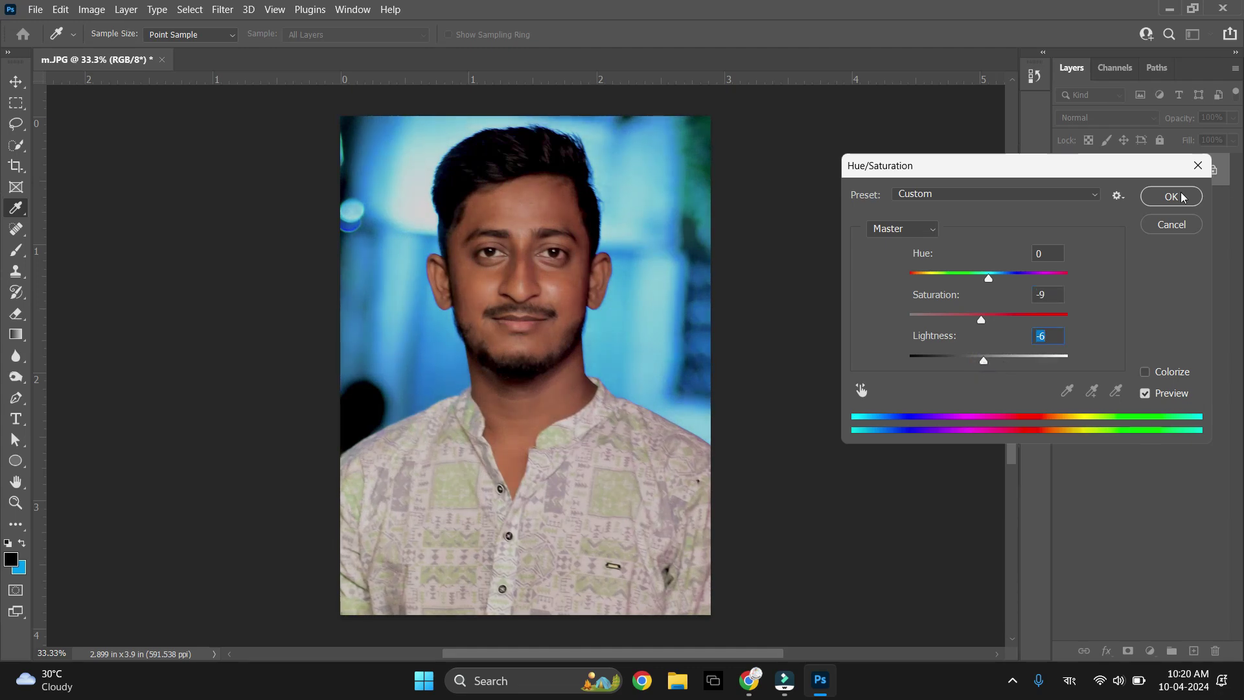
pyautogui.press('v')
pyautogui.click(1170, 196)
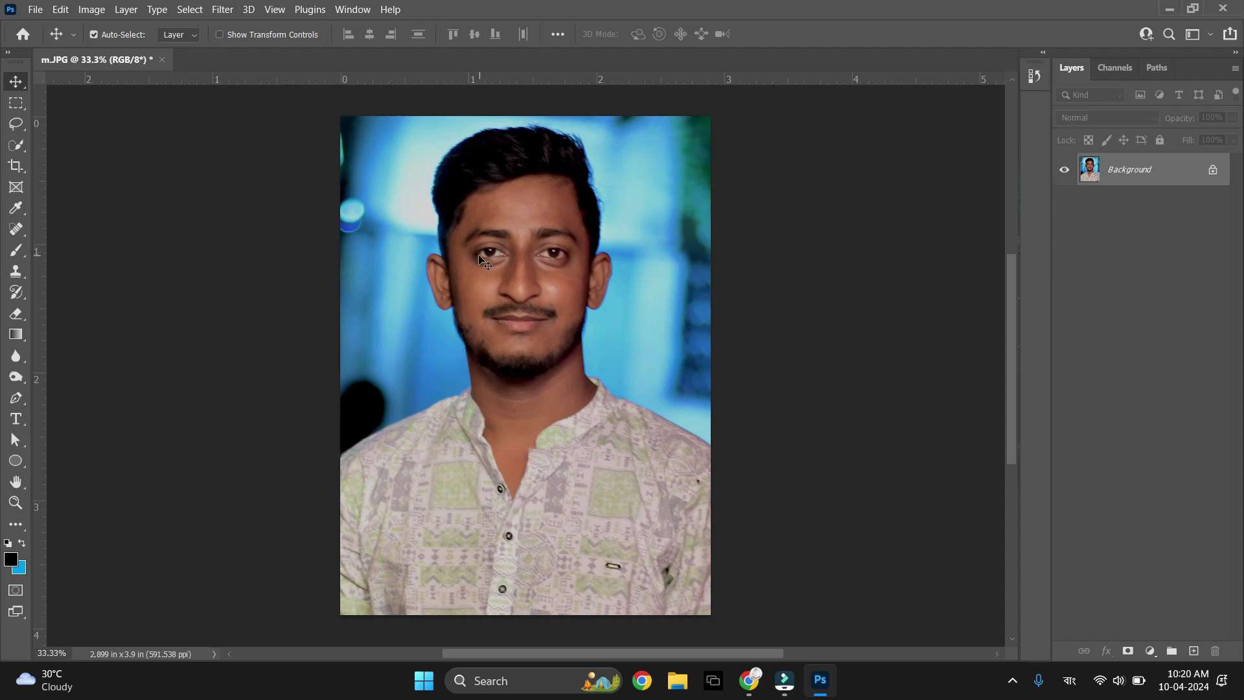
# Zoom in on the face and sample the cheek's skin tone with the Eyedropper
pyautogui.hotkey('ctrl', '+')
pyautogui.hotkey('ctrl', '+')
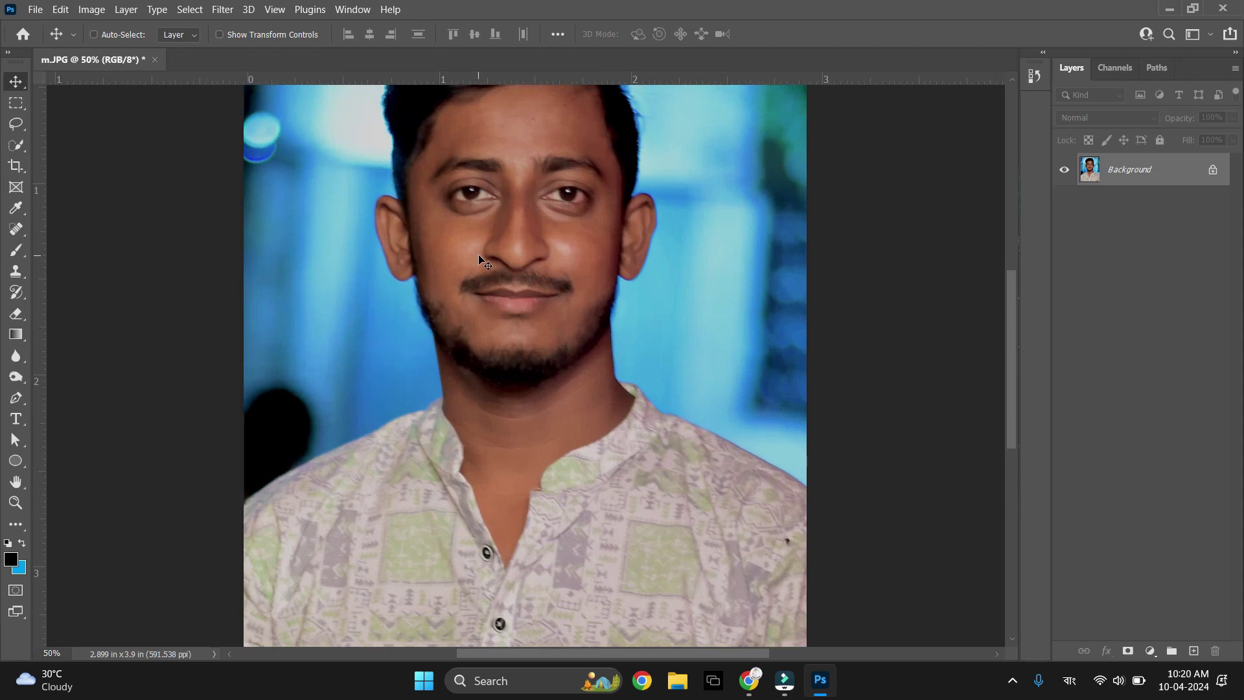
pyautogui.scroll(3, 479, 259)
pyautogui.scroll(3, 479, 259)
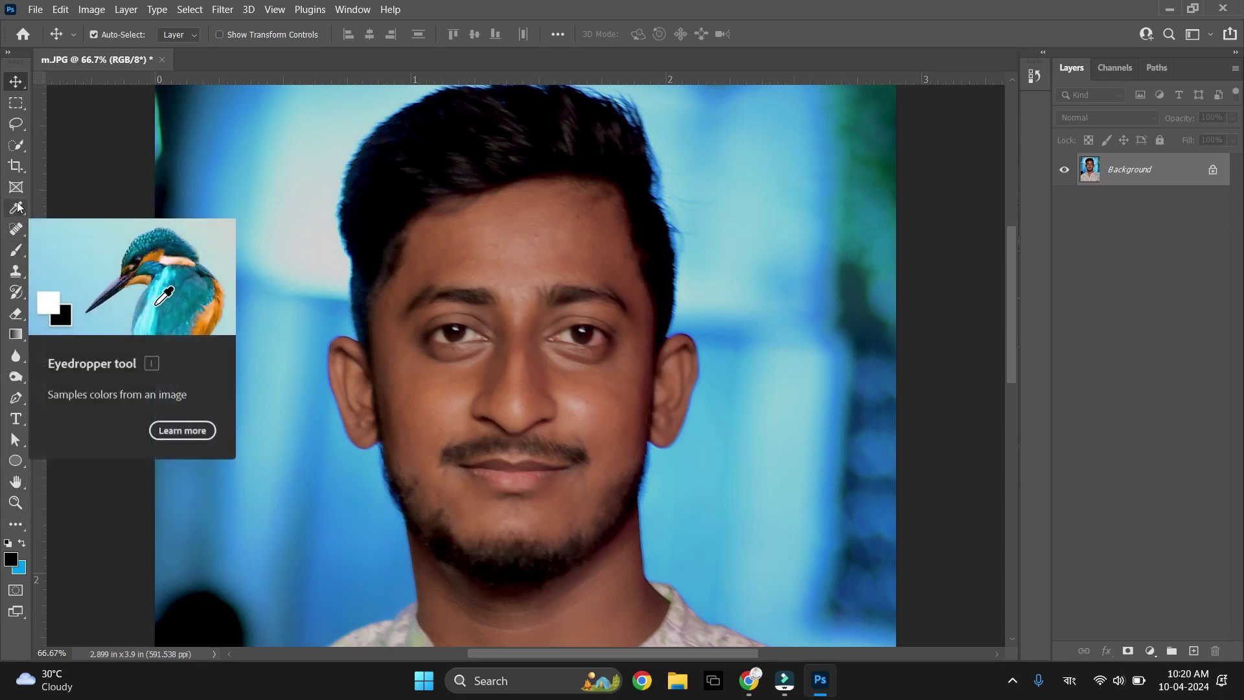
pyautogui.click(17, 206)
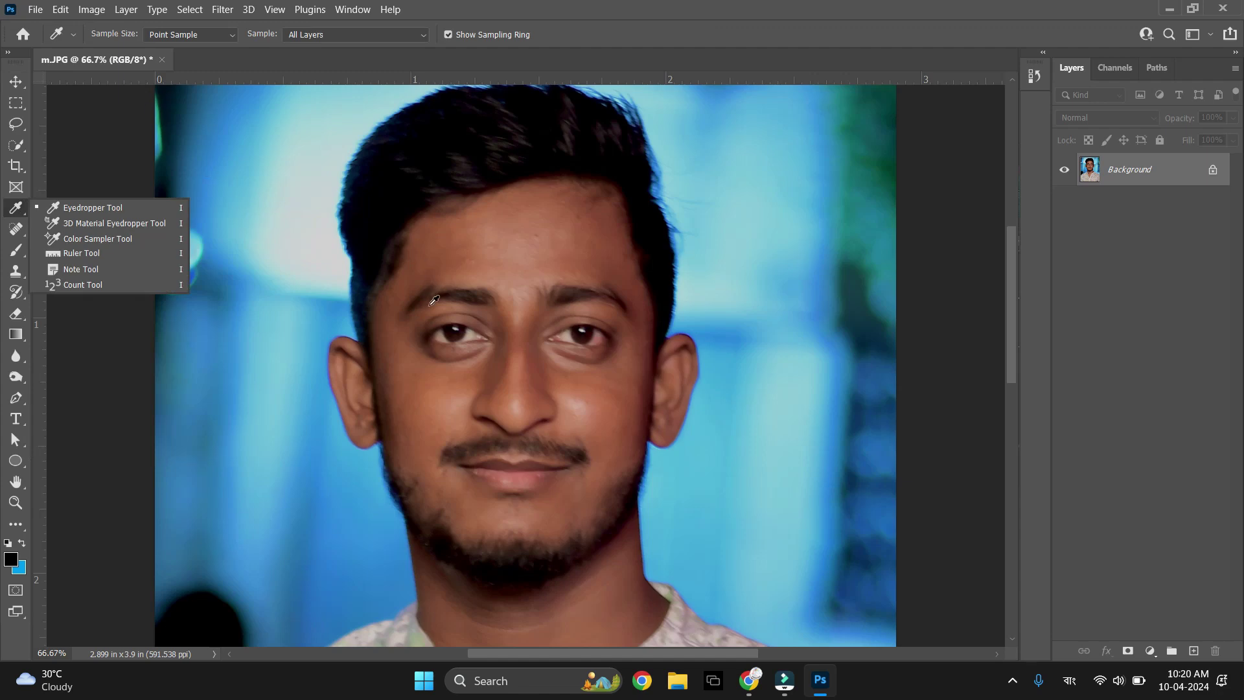
pyautogui.click(447, 403)
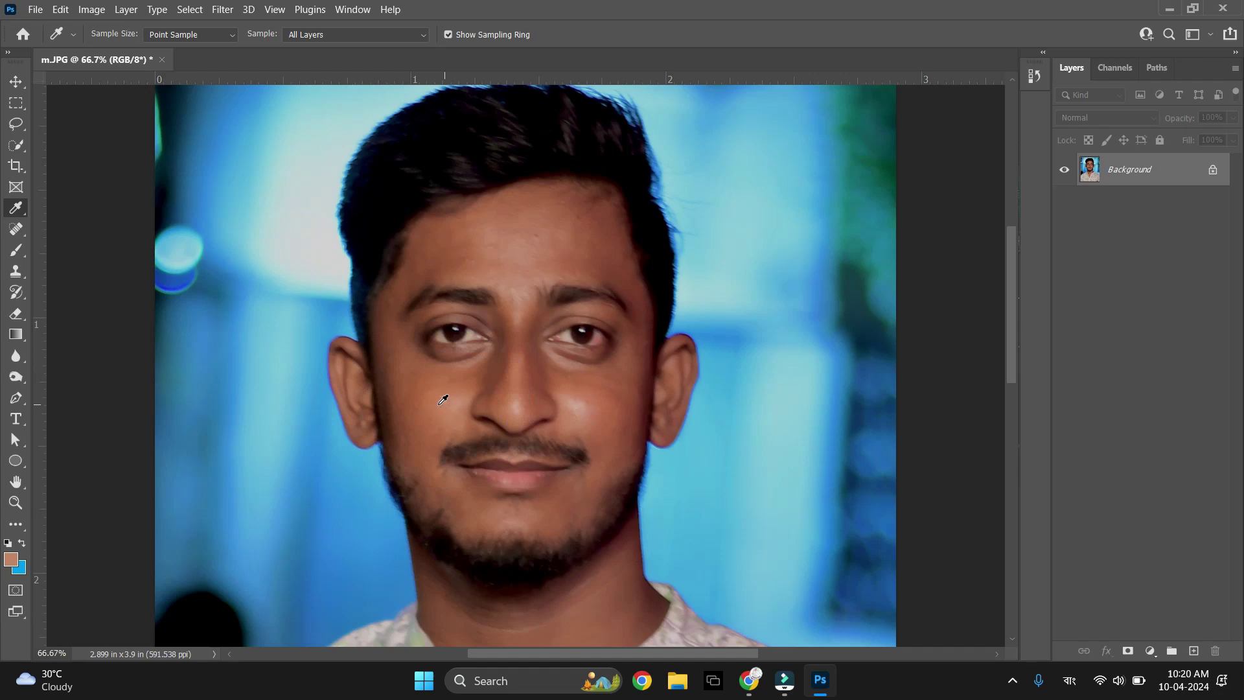
# Set up a soft Normal-mode brush, size 83, at 10% opacity
pyautogui.click(9, 254)
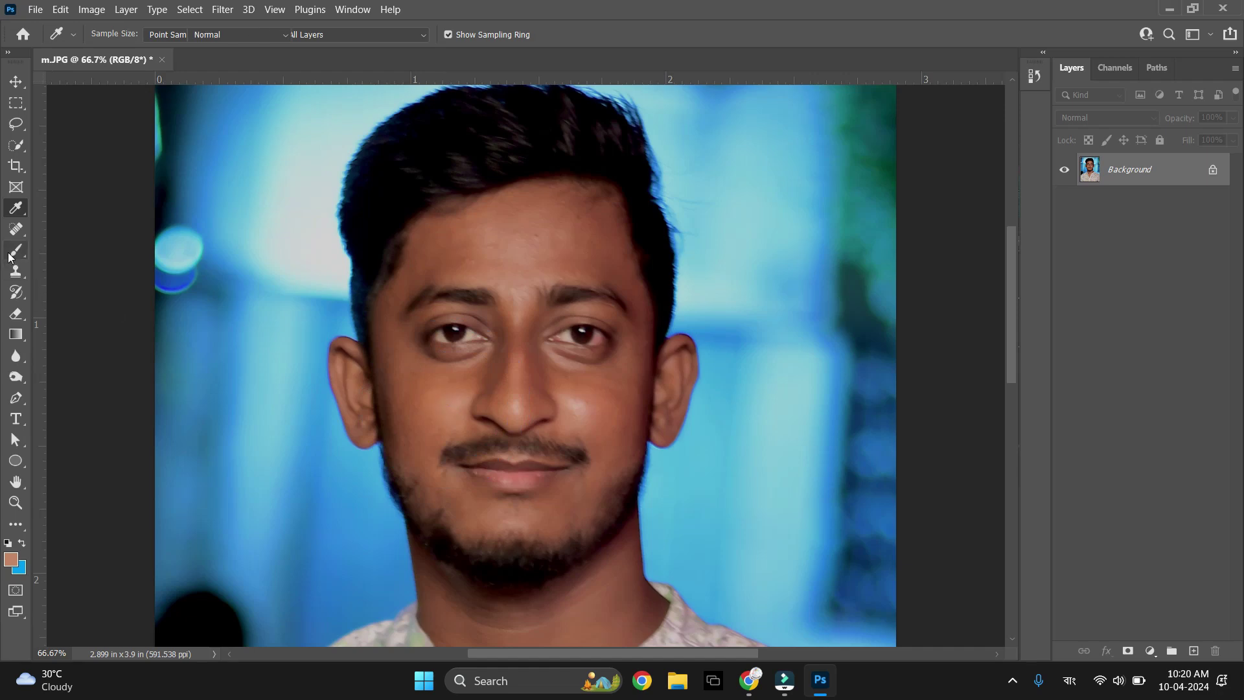
pyautogui.click(239, 33)
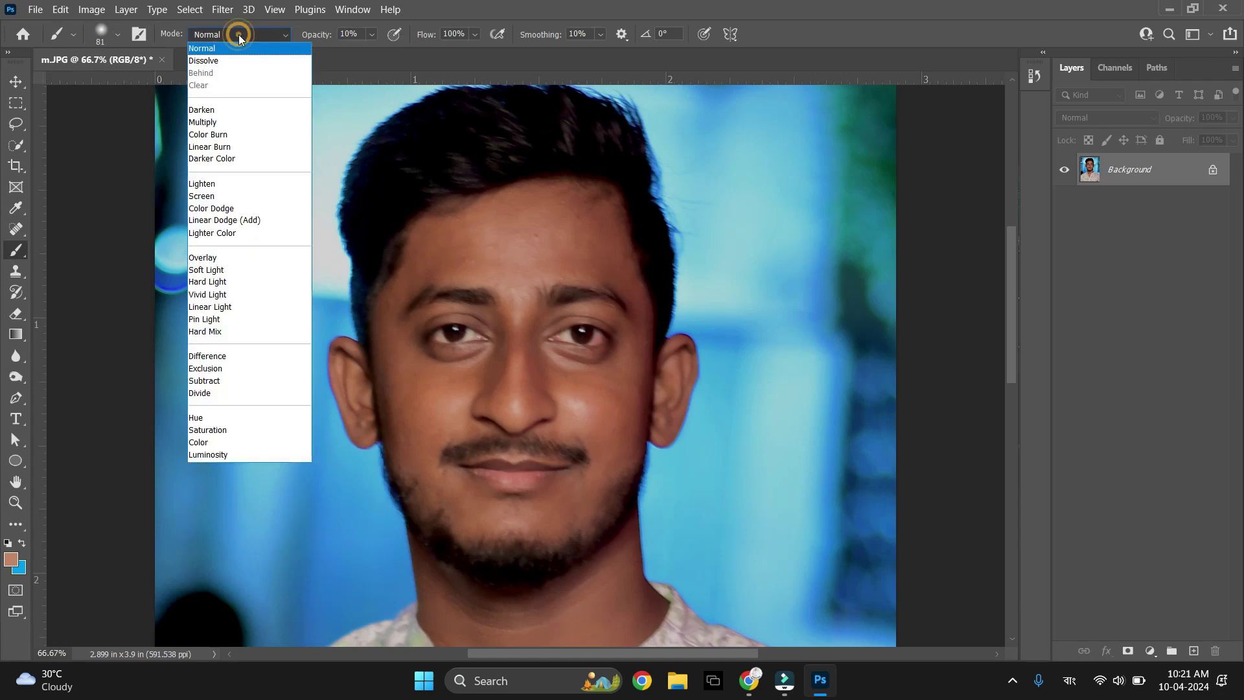
pyautogui.click(118, 35)
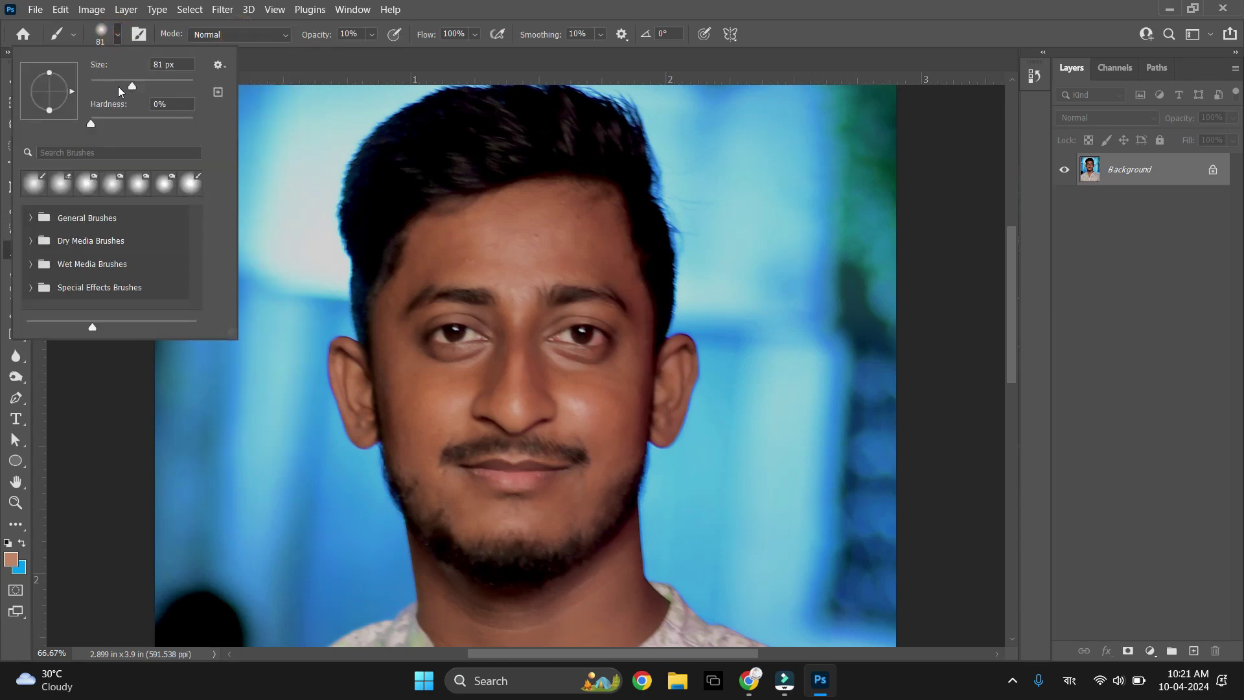
pyautogui.moveTo(135, 87)
pyautogui.mouseDown()
pyautogui.moveTo(115, 88)
pyautogui.moveTo(133, 87)
pyautogui.mouseUp()
pyautogui.press('Return')
pyautogui.click(360, 34)
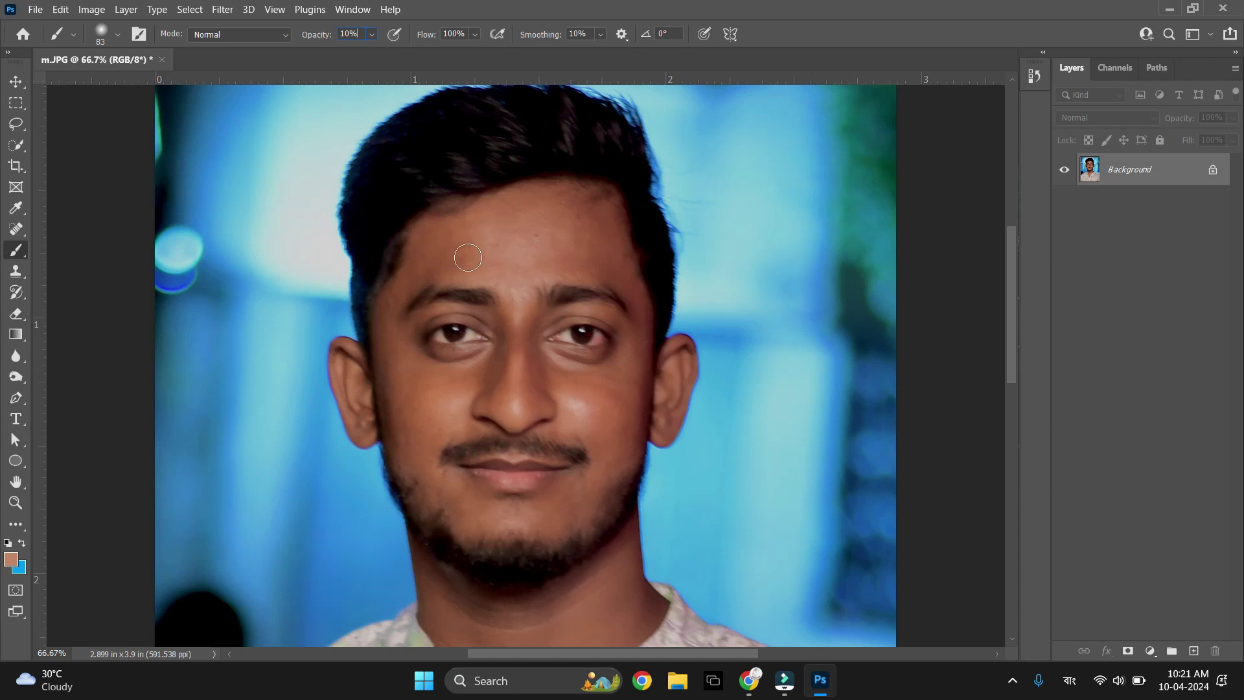
# Dab faint skin tone over the forehead, temple, nose bridge and cheek
pyautogui.moveTo(467, 257); pyautogui.dragTo(443, 262)
pyautogui.click(627, 283)
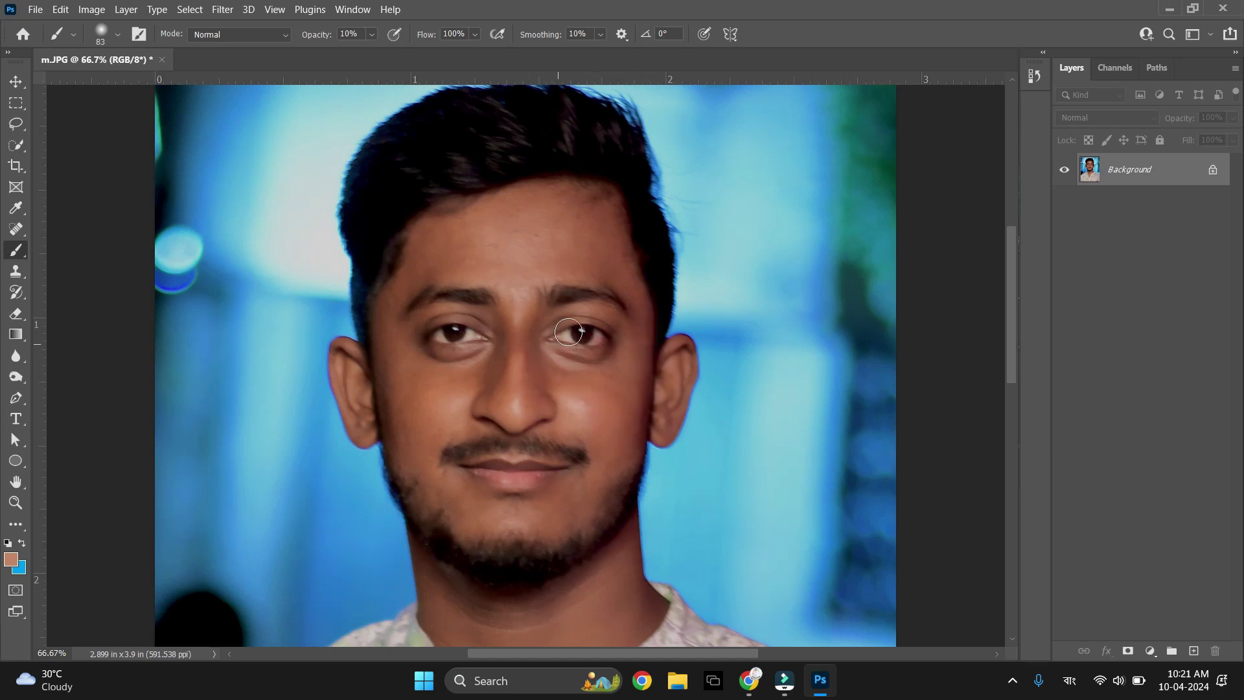
pyautogui.click(524, 339)
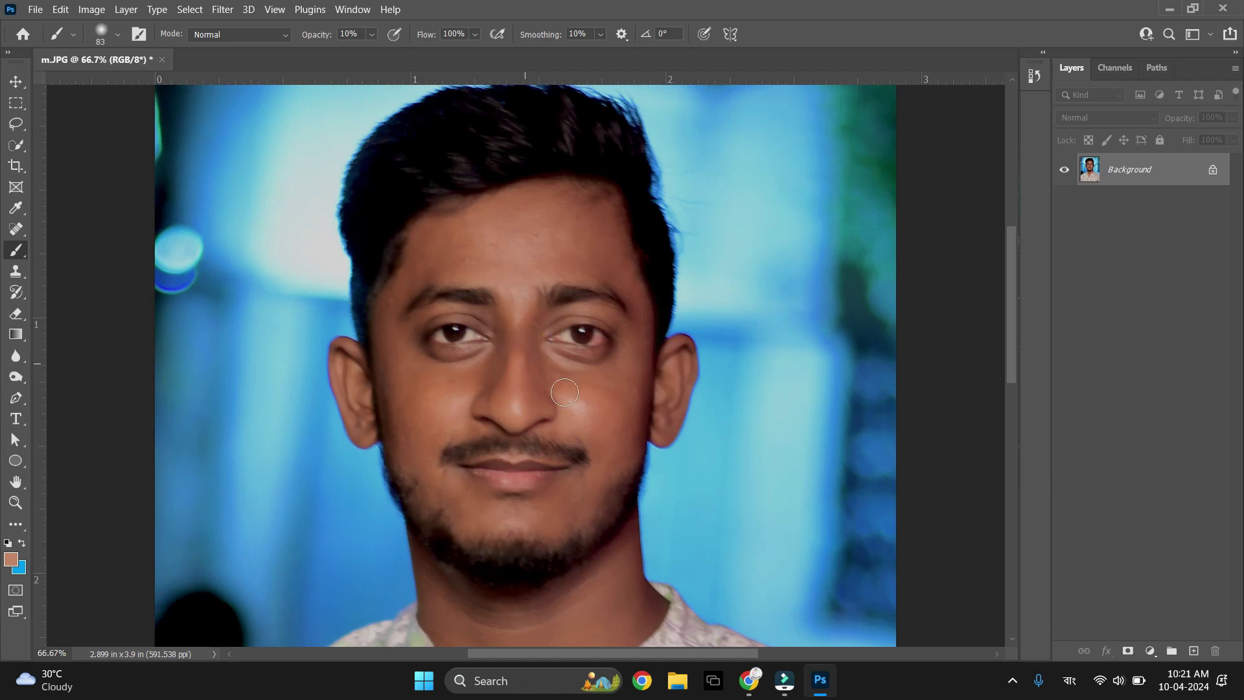
pyautogui.click(417, 386)
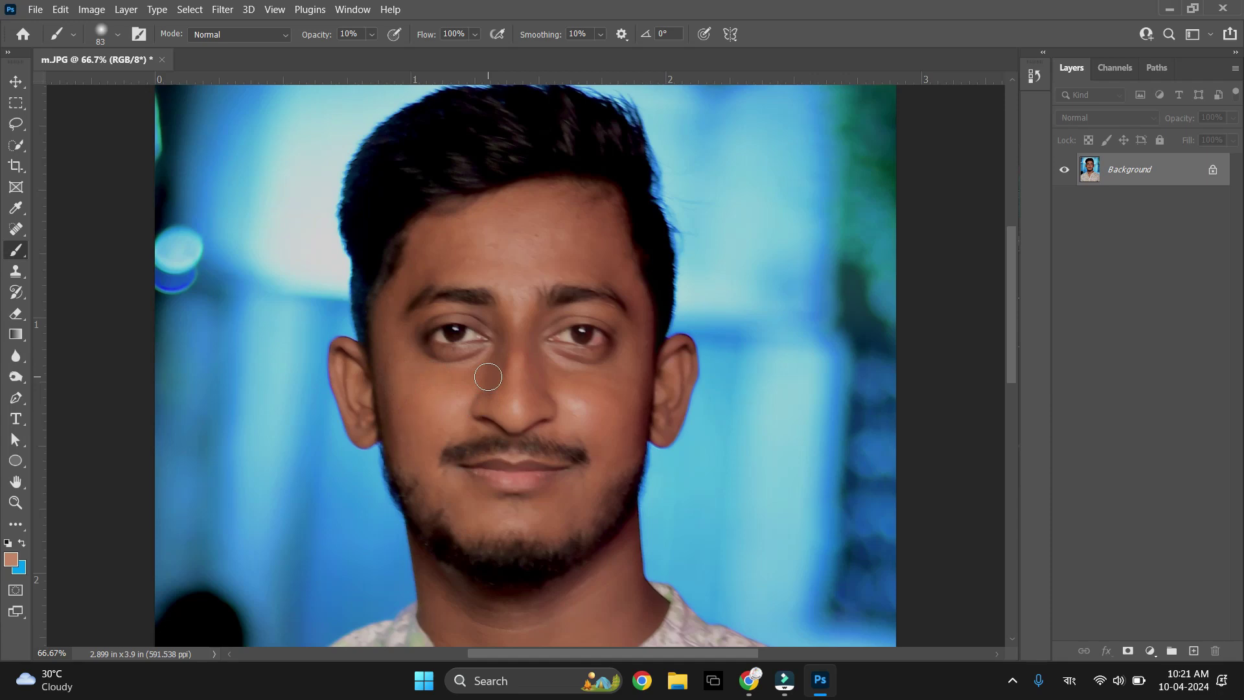
# Sample the dark hair colour and paint over the hair, hairline and beard
pyautogui.press('i')
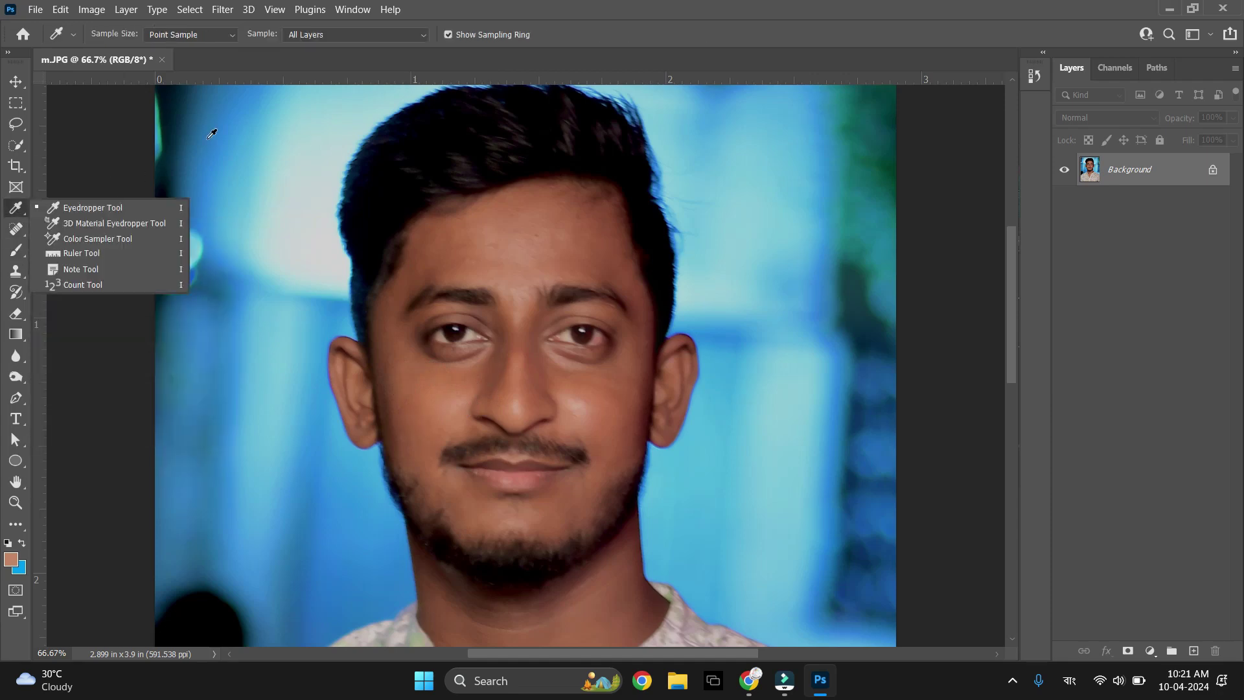
pyautogui.click(472, 138)
pyautogui.click(16, 250)
pyautogui.scroll(3, 375, 292)
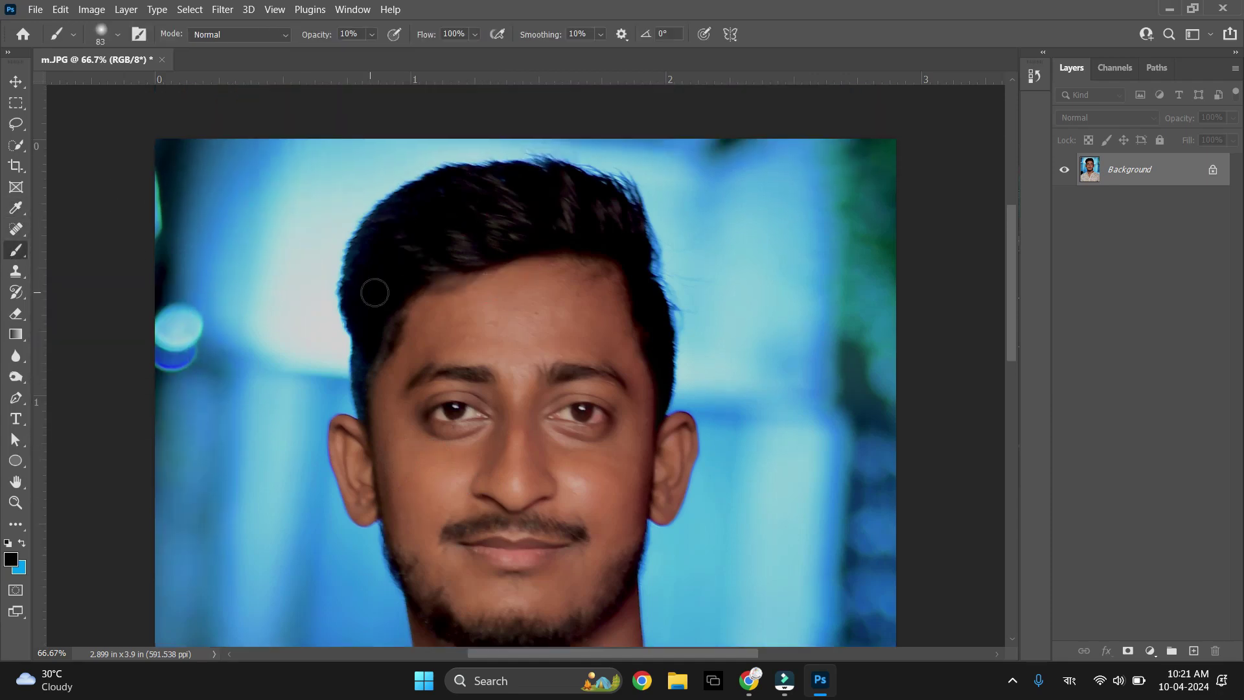
pyautogui.click(371, 290)
pyautogui.click(607, 224)
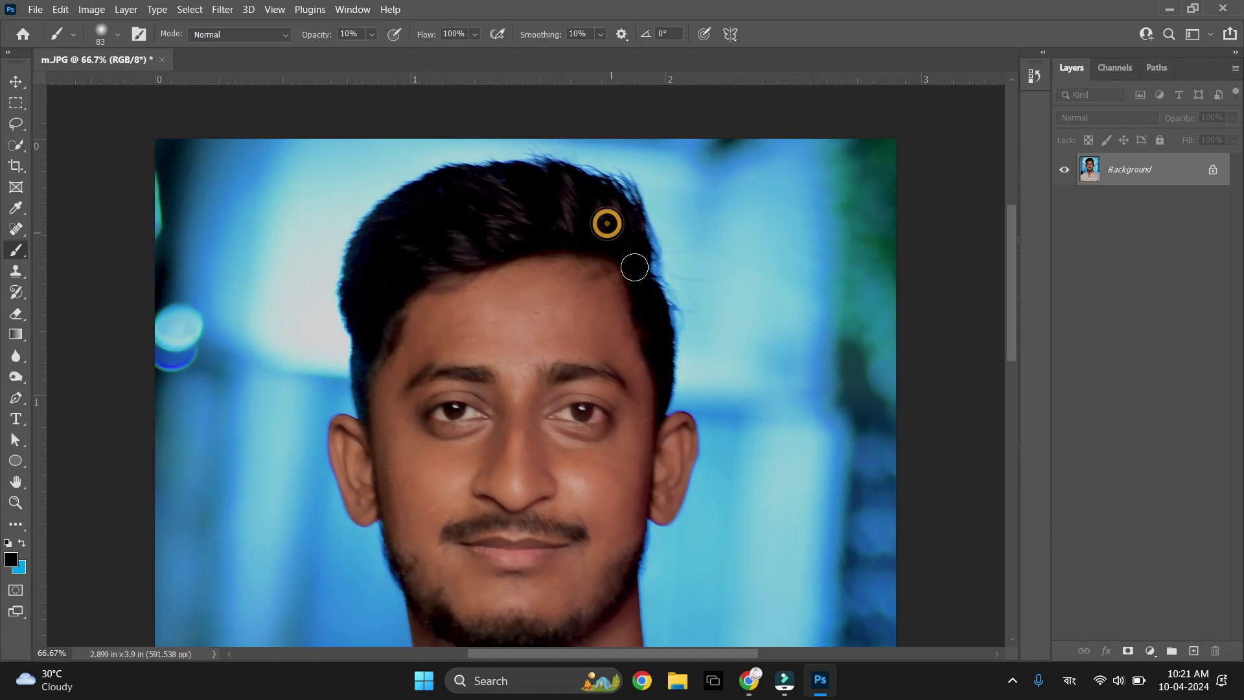
pyautogui.scroll(-5, 657, 339)
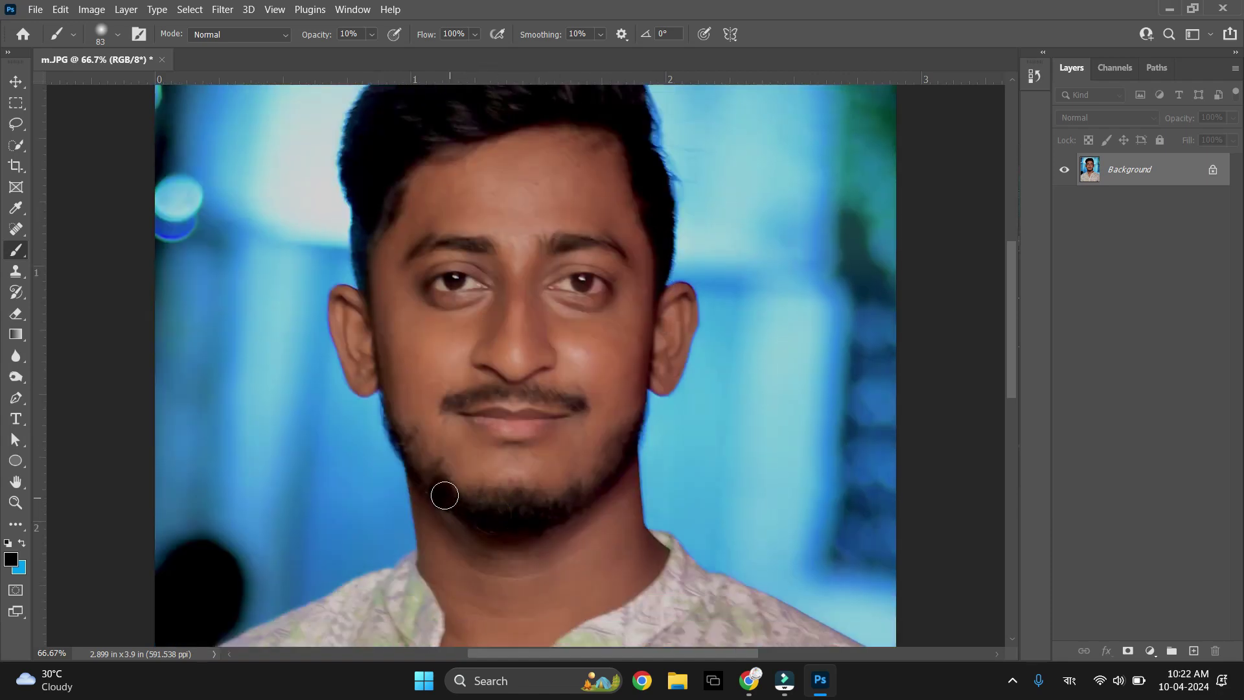
pyautogui.click(454, 506)
# Darken the eye areas, both eyebrows and the moustache, then zoom out
pyautogui.click(453, 280)
pyautogui.click(454, 280)
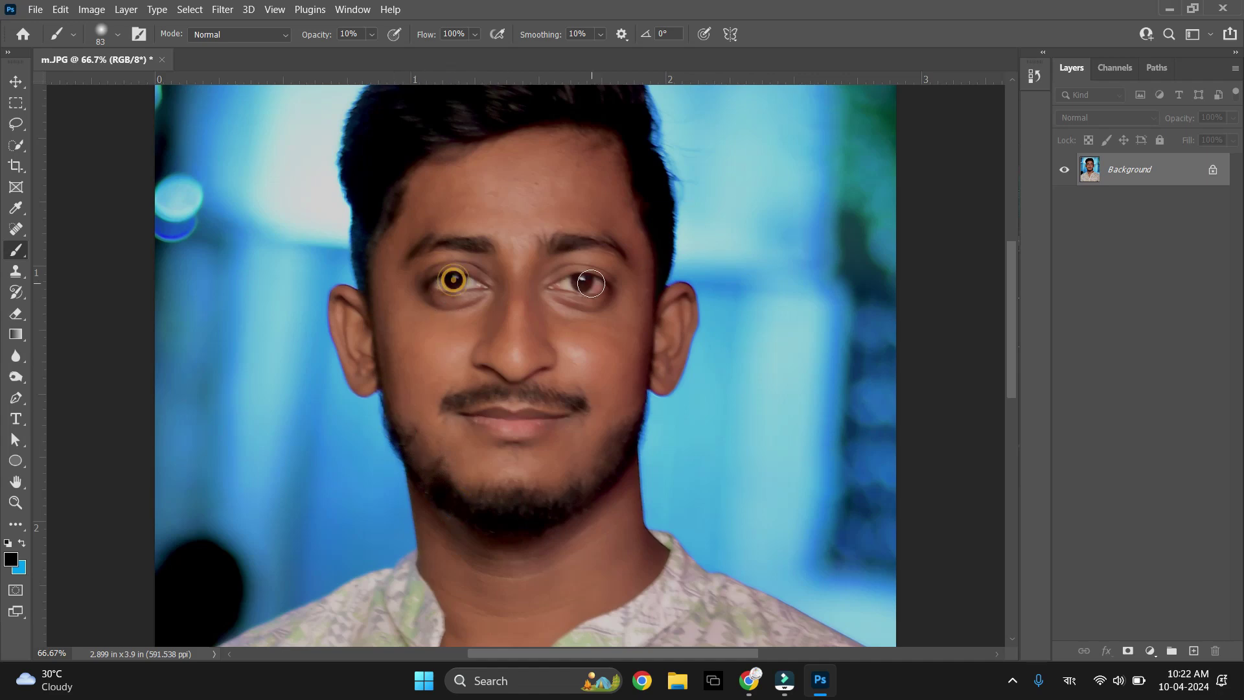
pyautogui.click(583, 280)
pyautogui.click(557, 238)
pyautogui.moveTo(565, 240); pyautogui.dragTo(612, 249)
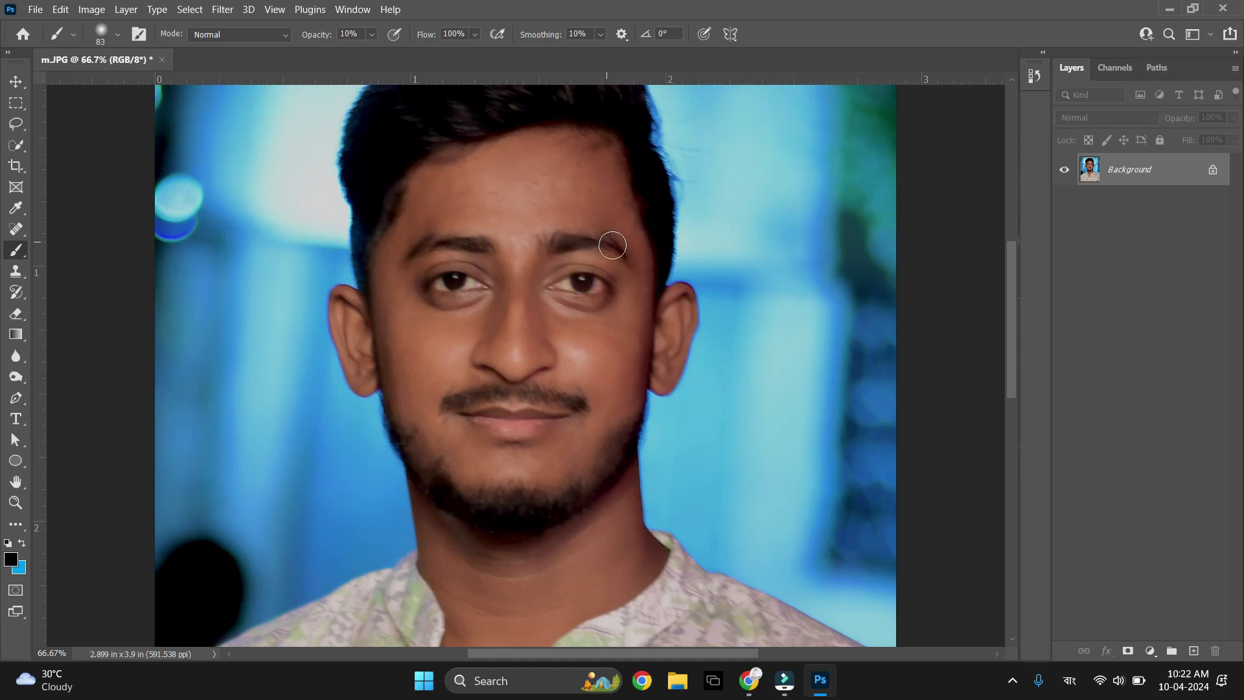
pyautogui.click(472, 236)
pyautogui.click(570, 408)
pyautogui.moveTo(490, 387)
pyautogui.mouseDown()
pyautogui.moveTo(493, 401)
pyautogui.moveTo(532, 397)
pyautogui.mouseUp()
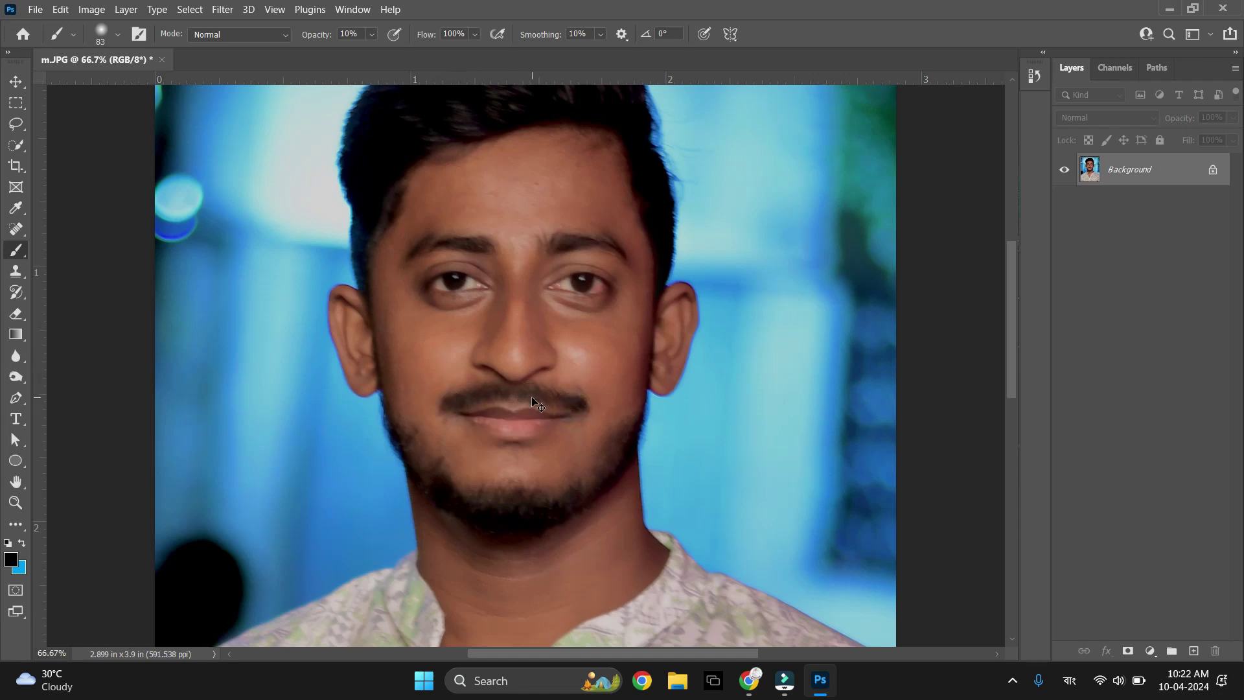
pyautogui.hotkey('ctrl', '-')
pyautogui.hotkey('ctrl', '-')
pyautogui.hotkey('ctrl', '-')
pyautogui.hotkey('ctrl', '-')
pyautogui.scroll(-2, 532, 397)
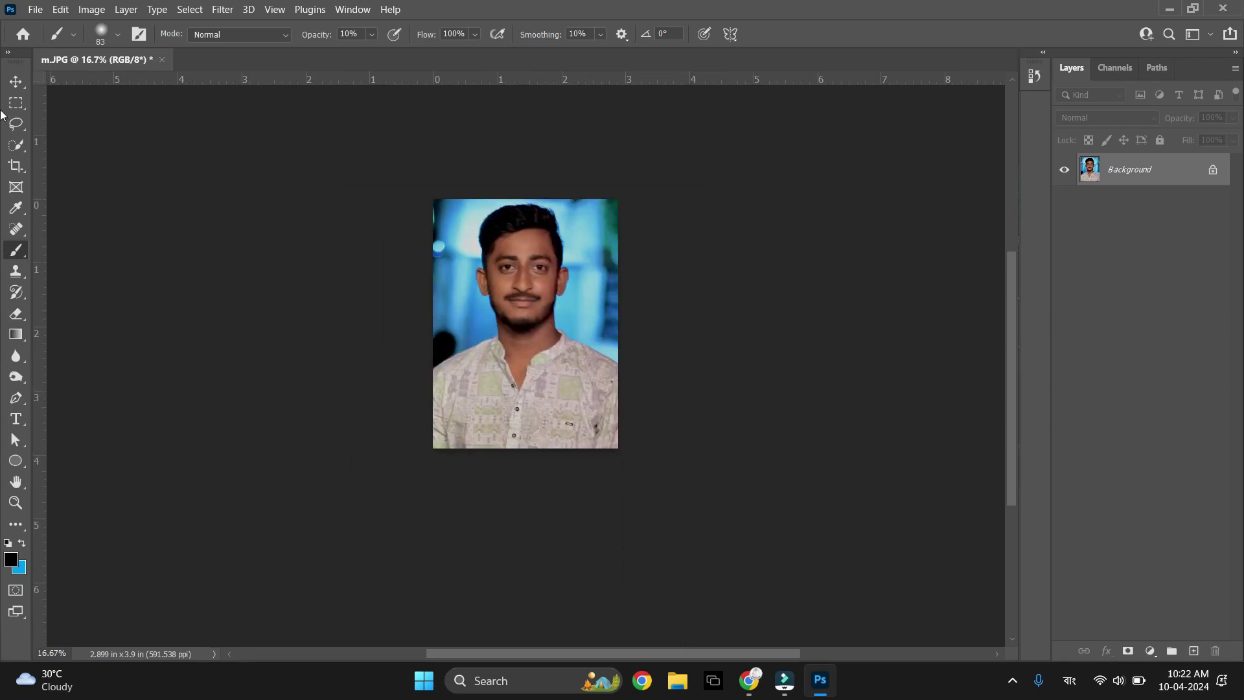
# Select the background left and right of the head with the Quick Selection tool at 33.3% zoom
pyautogui.click(15, 81)
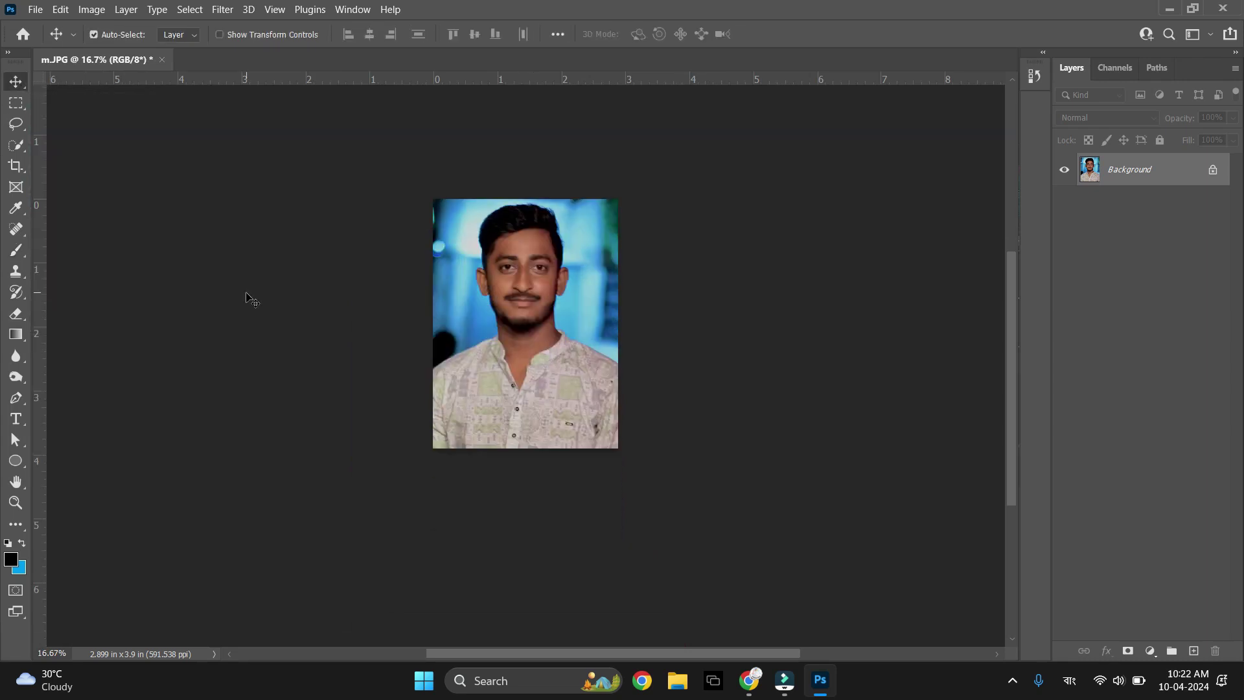
pyautogui.hotkey('ctrl', '+')
pyautogui.hotkey('ctrl', '+')
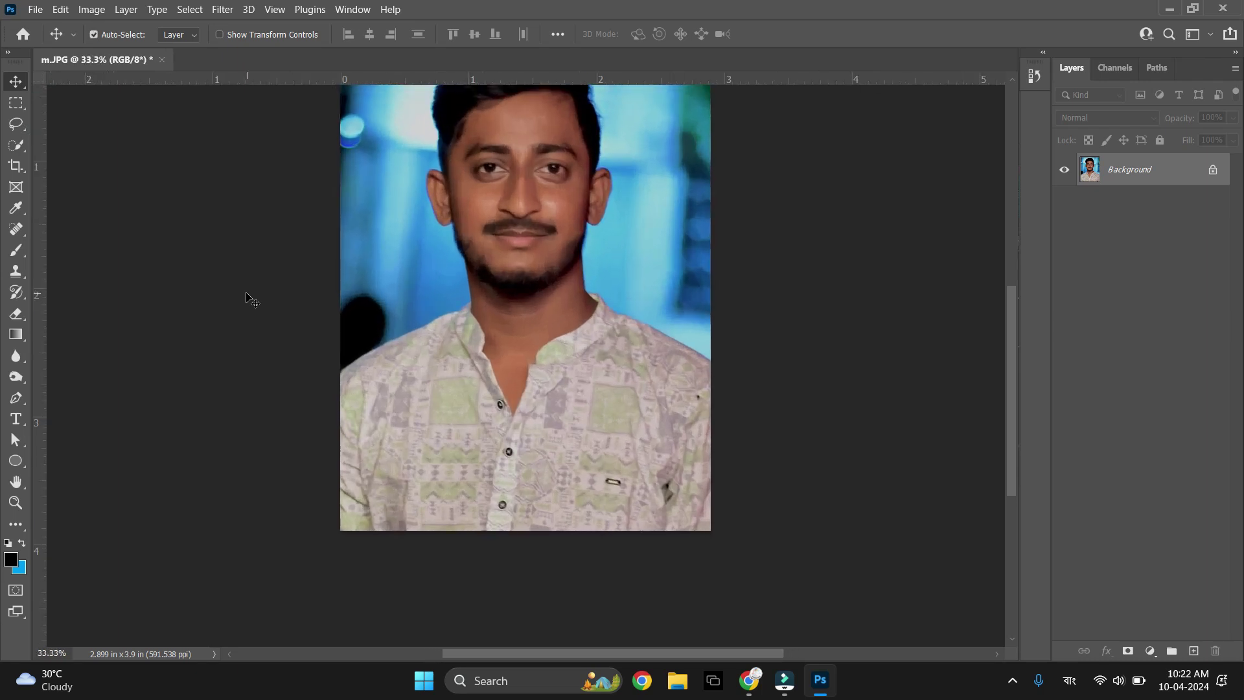
pyautogui.scroll(2, 247, 297)
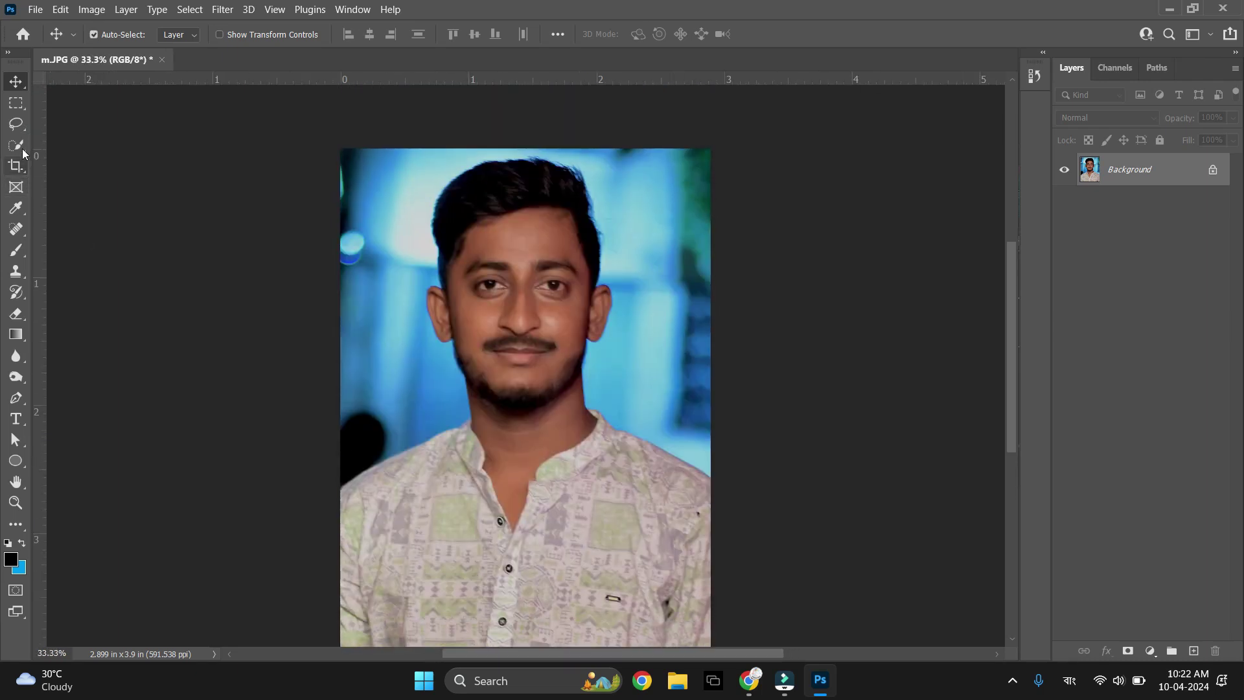
pyautogui.click(22, 147)
pyautogui.rightClick(23, 144)
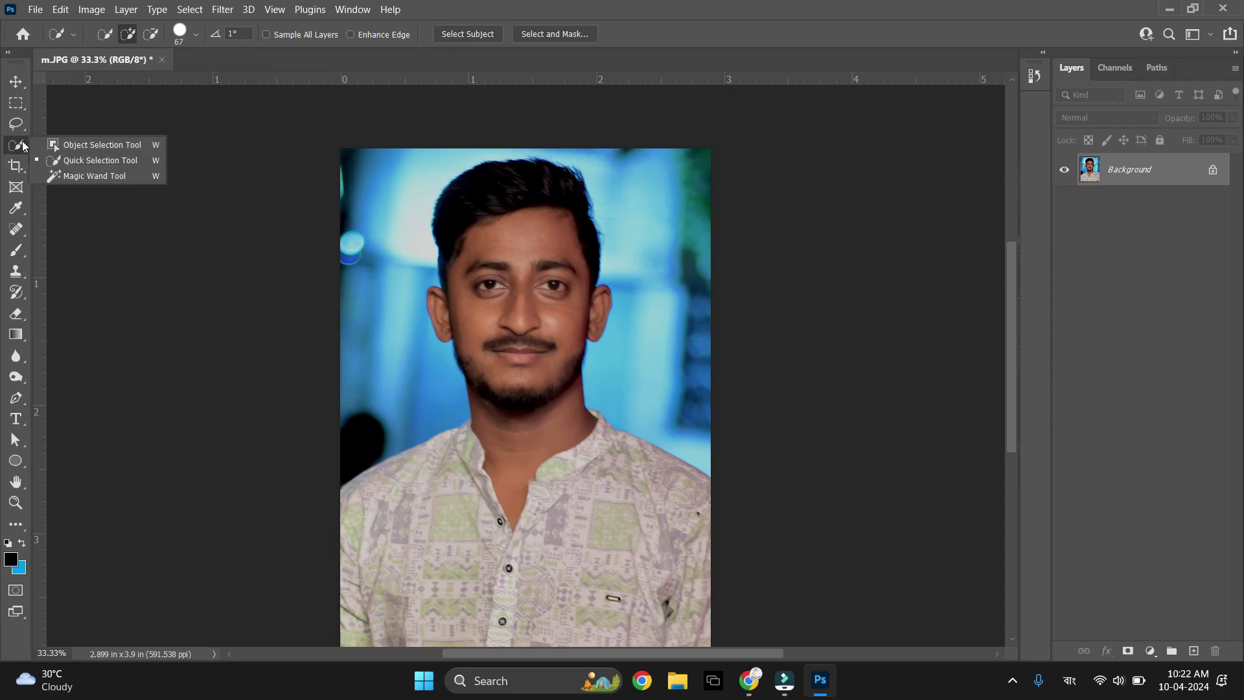
pyautogui.click(92, 164)
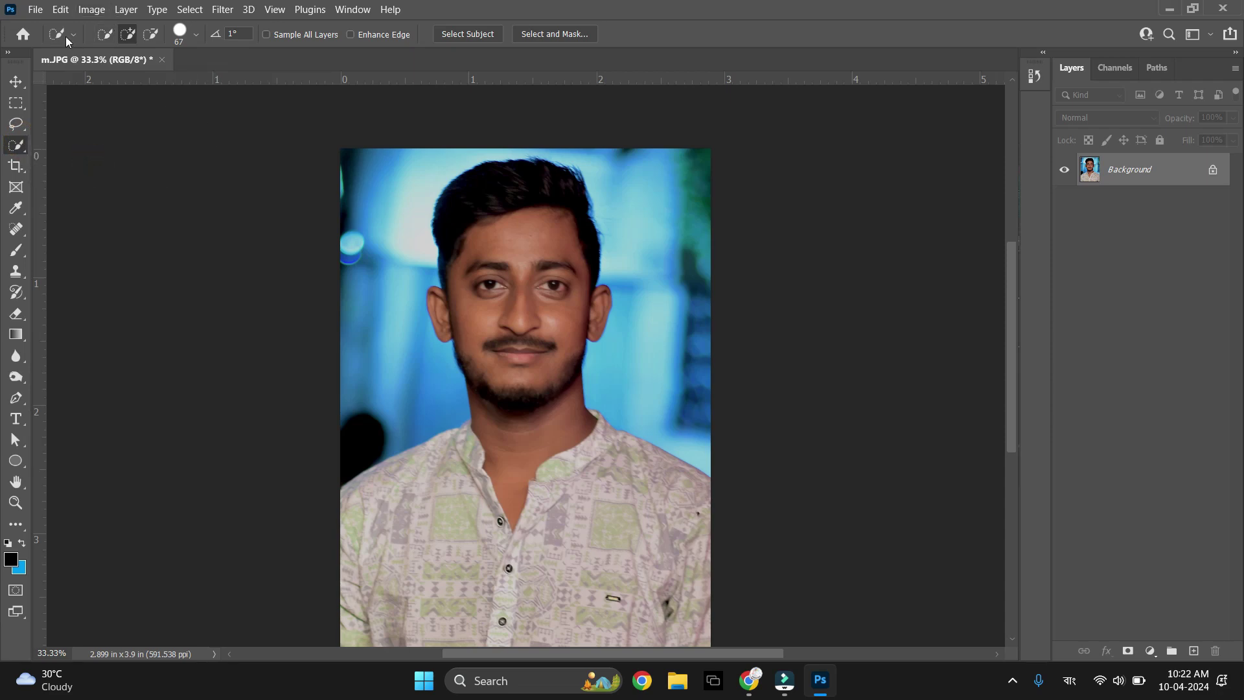
pyautogui.click(201, 36)
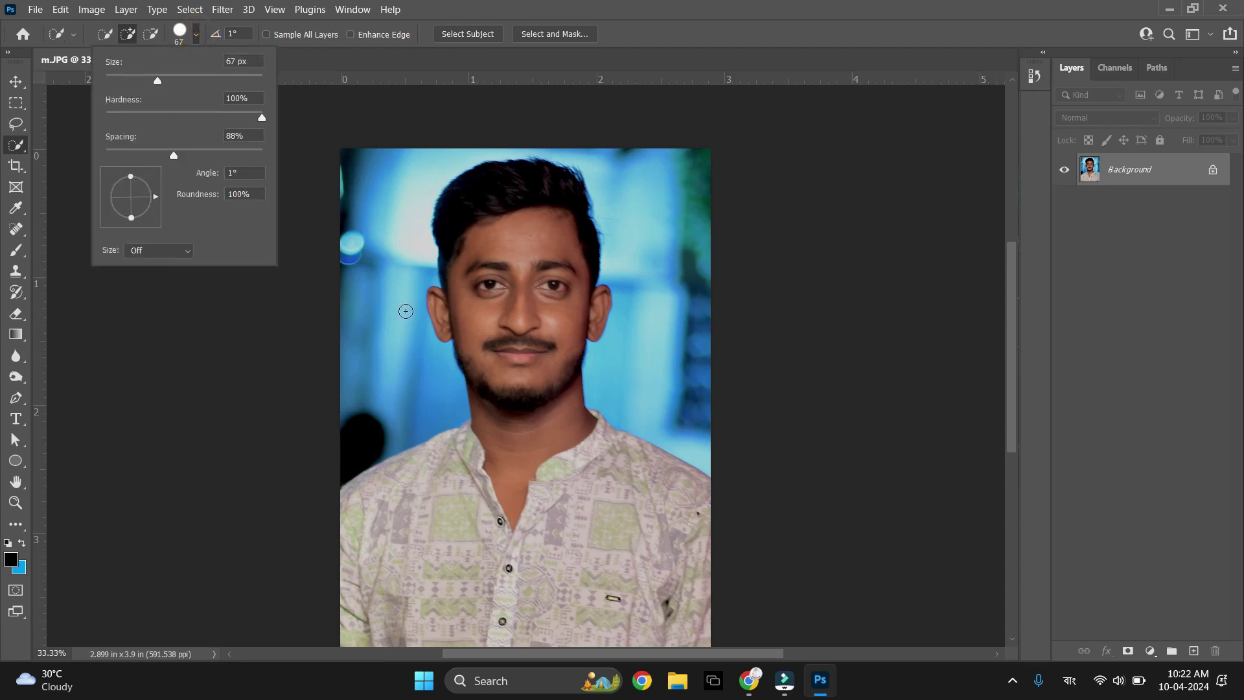
pyautogui.click(393, 326)
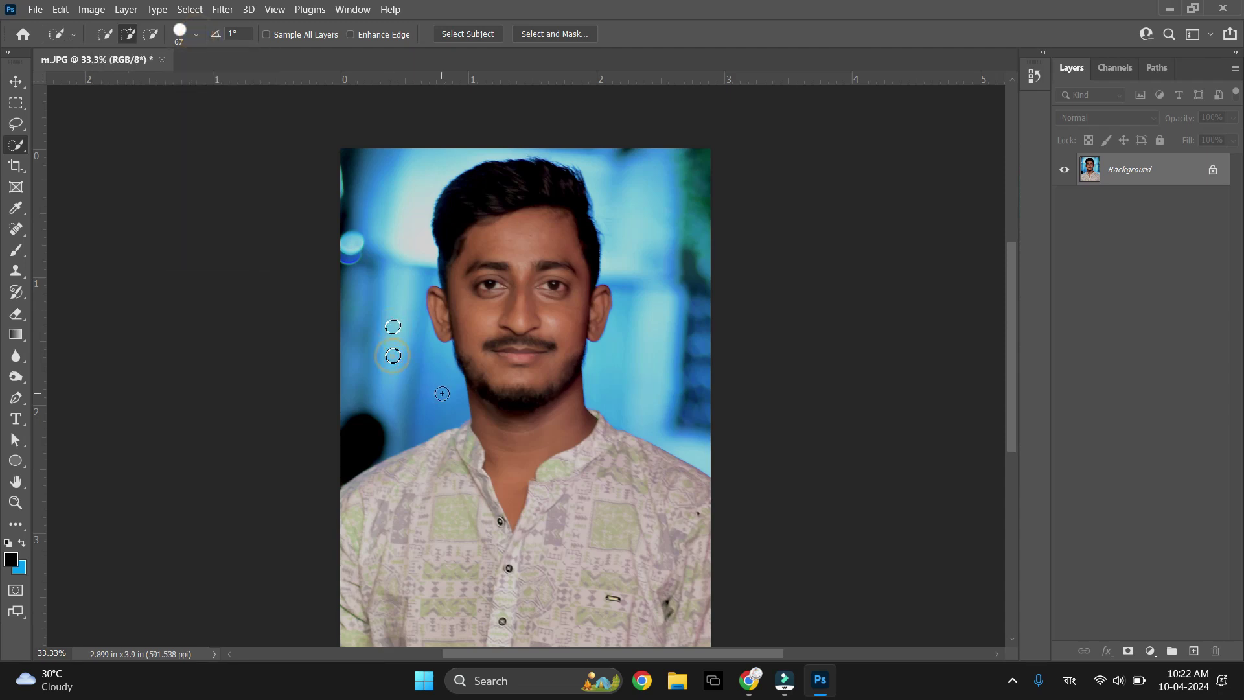
pyautogui.moveTo(391, 333)
pyautogui.mouseDown()
pyautogui.moveTo(439, 388)
pyautogui.moveTo(371, 235)
pyautogui.moveTo(375, 195)
pyautogui.moveTo(590, 170)
pyautogui.mouseUp()
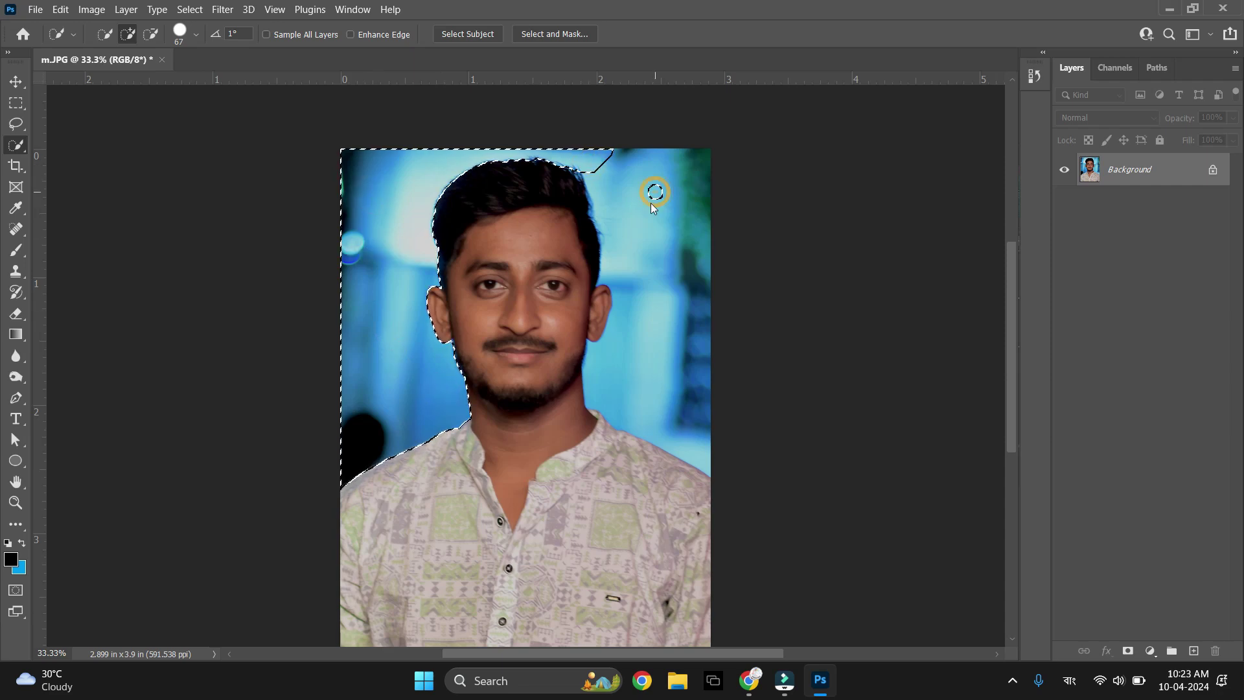
pyautogui.click(641, 257)
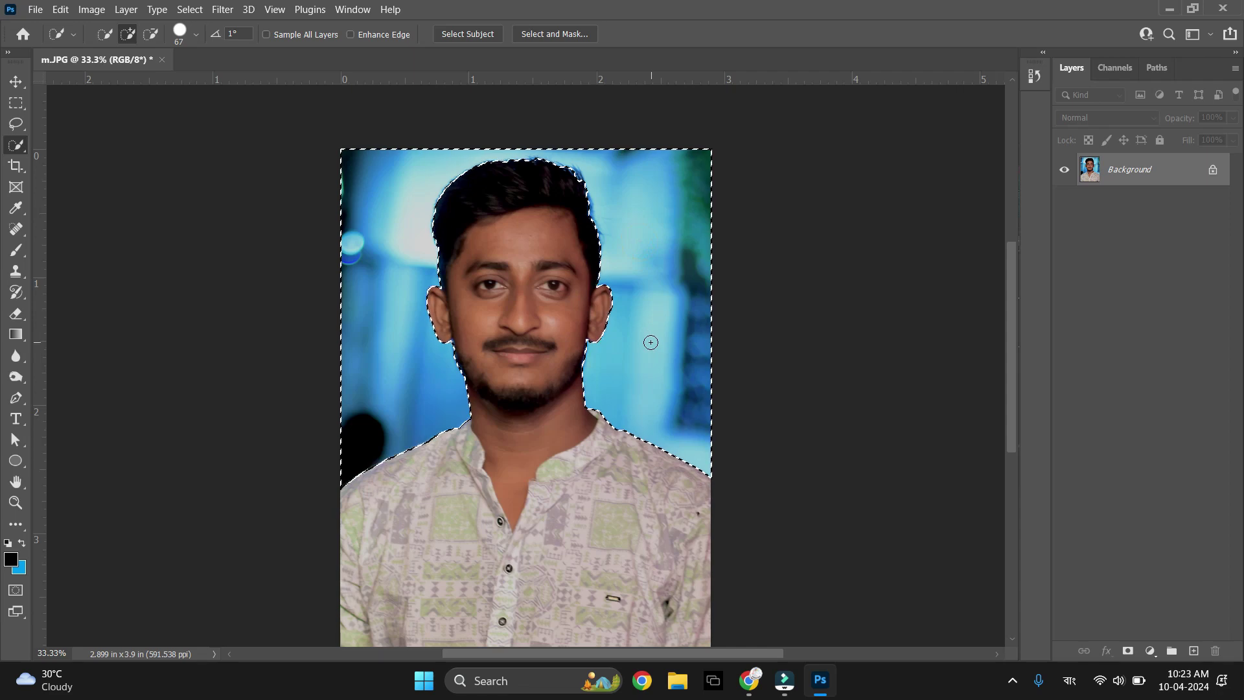
pyautogui.rightClick(660, 258)
# Feather the selection by 2 px and set the background colour to blue #5f8ac5
pyautogui.click(679, 293)
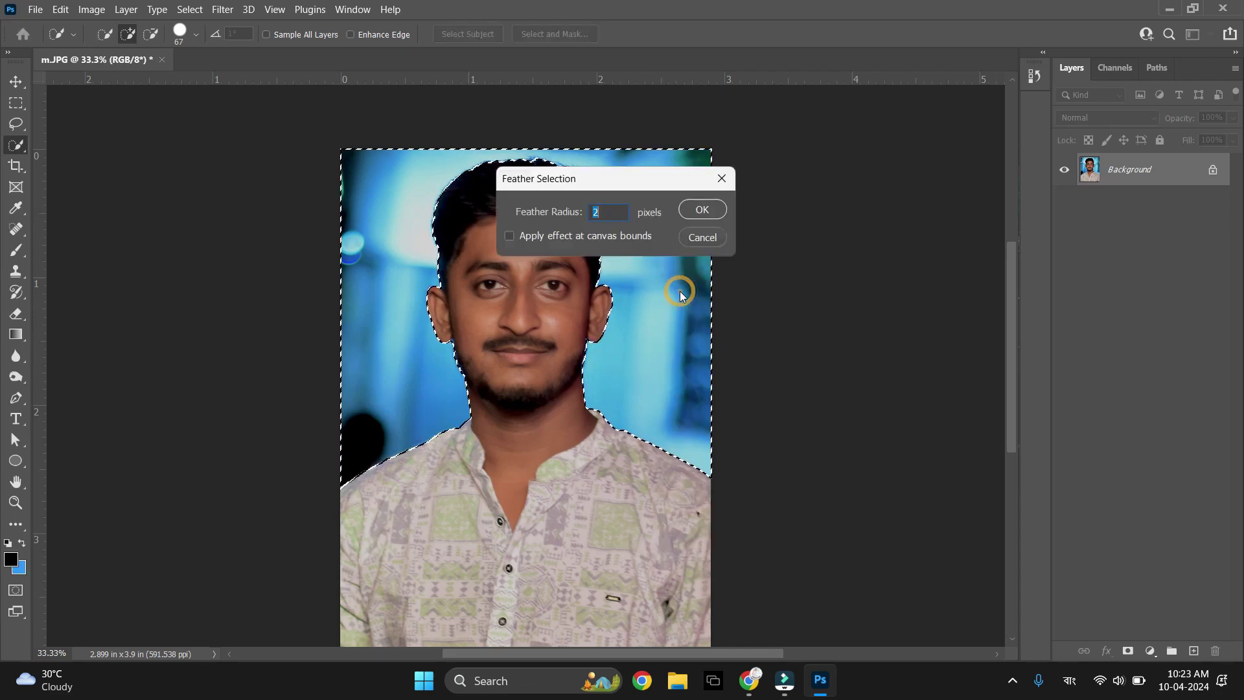
pyautogui.click(700, 210)
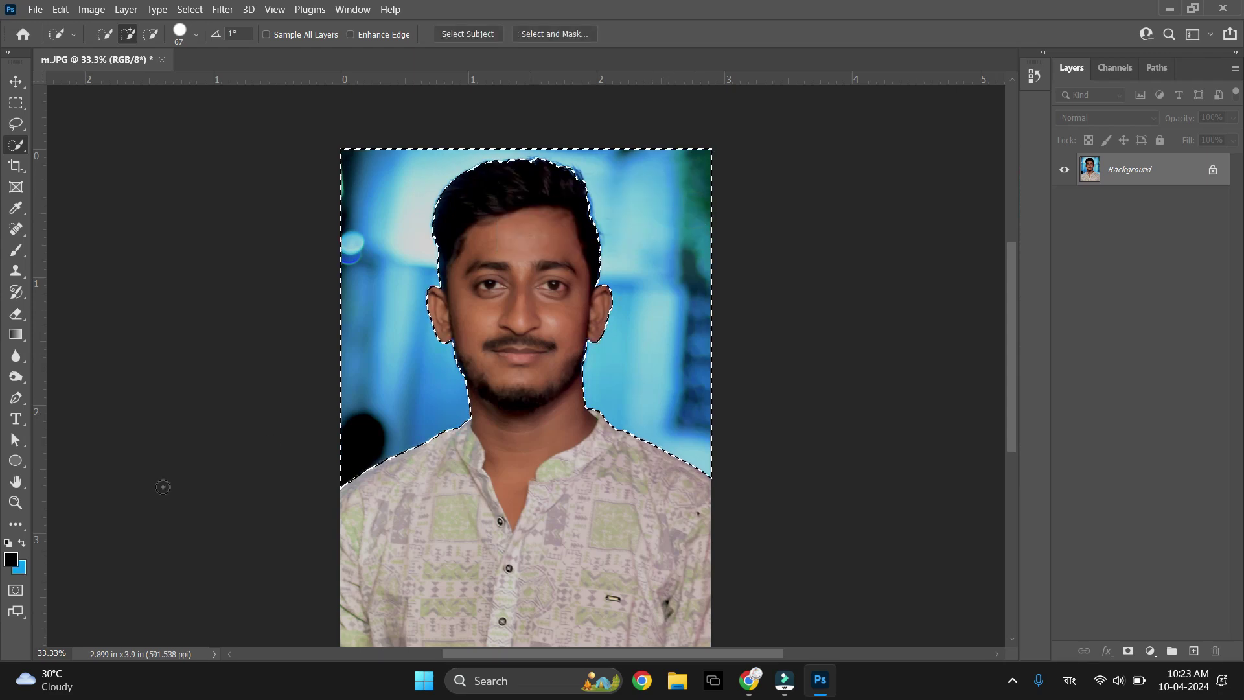
pyautogui.click(19, 567)
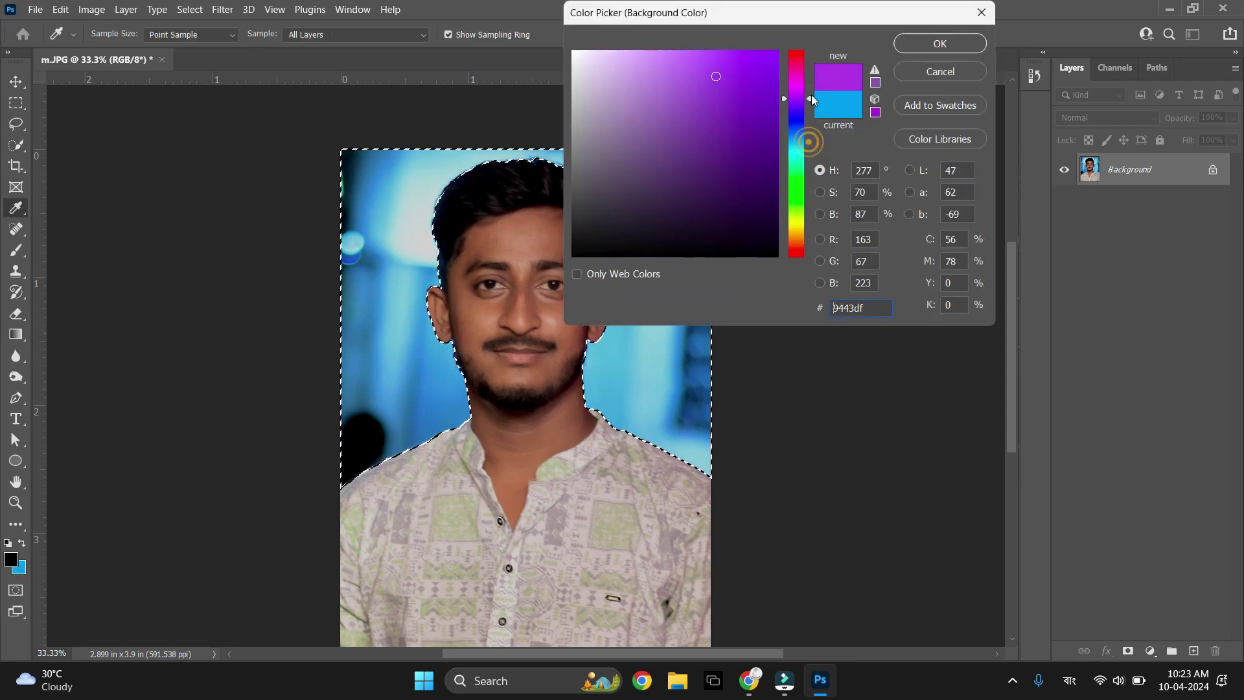
pyautogui.moveTo(796, 165); pyautogui.dragTo(796, 52)
pyautogui.moveTo(735, 78); pyautogui.dragTo(695, 92)
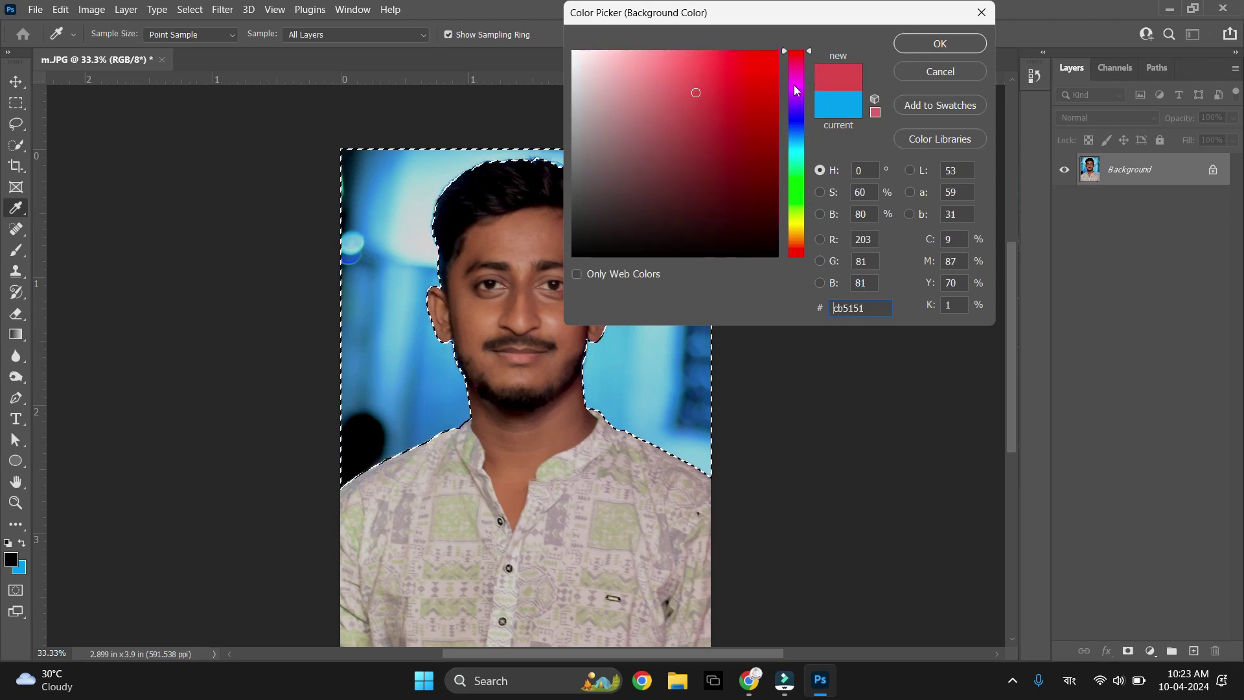
pyautogui.moveTo(796, 52); pyautogui.dragTo(811, 133)
pyautogui.moveTo(711, 87)
pyautogui.mouseDown()
pyautogui.moveTo(678, 84)
pyautogui.moveTo(704, 65)
pyautogui.mouseUp()
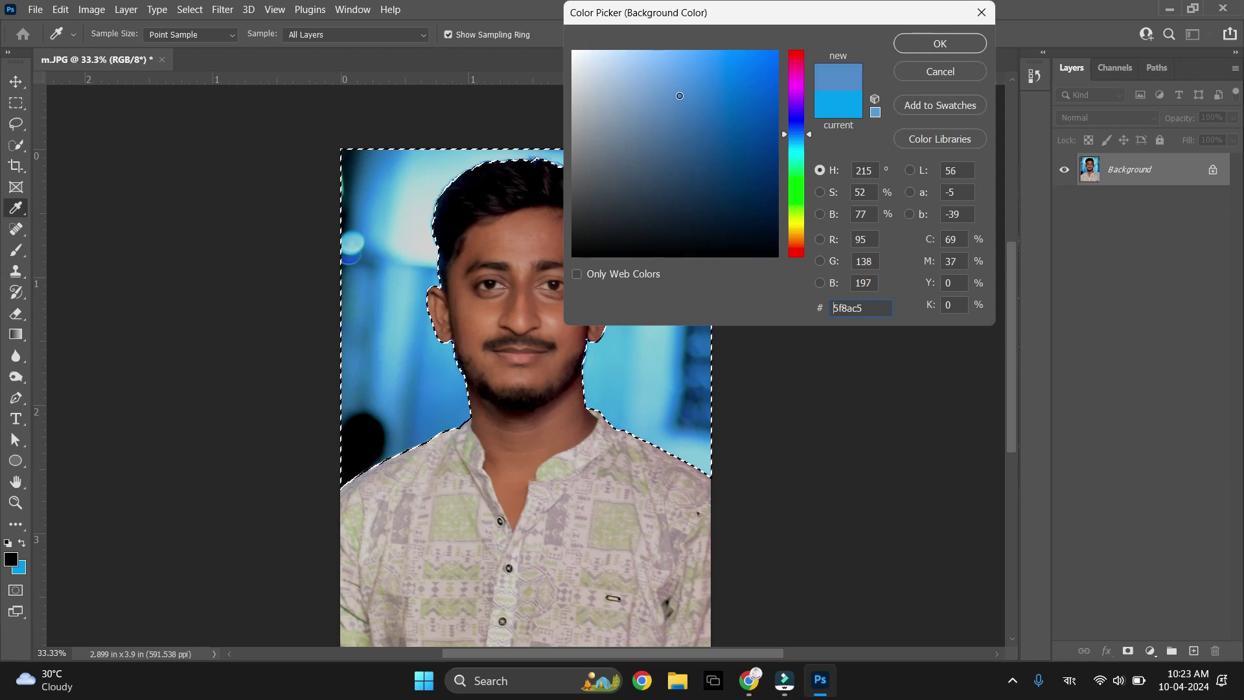
pyautogui.click(939, 43)
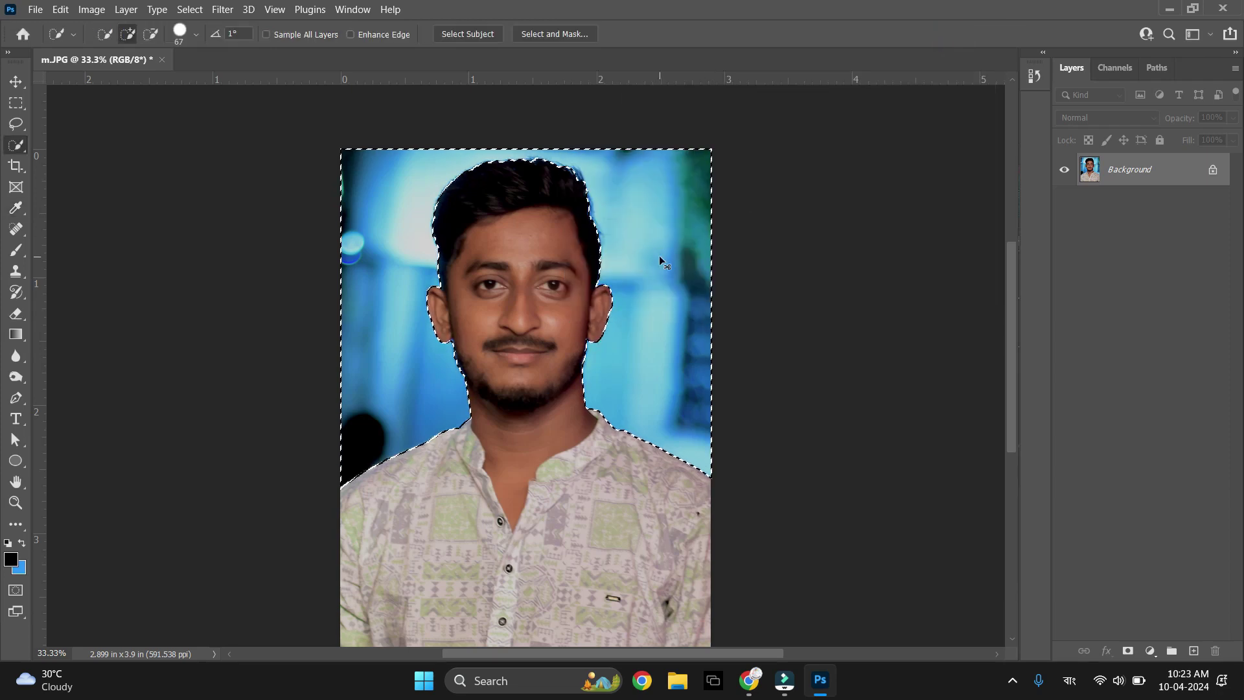
# Fill the selected backdrop with the #5f8ac5 blue background colour
pyautogui.hotkey('ctrl', 'BackSpace')
pyautogui.hotkey('ctrl', 'z')
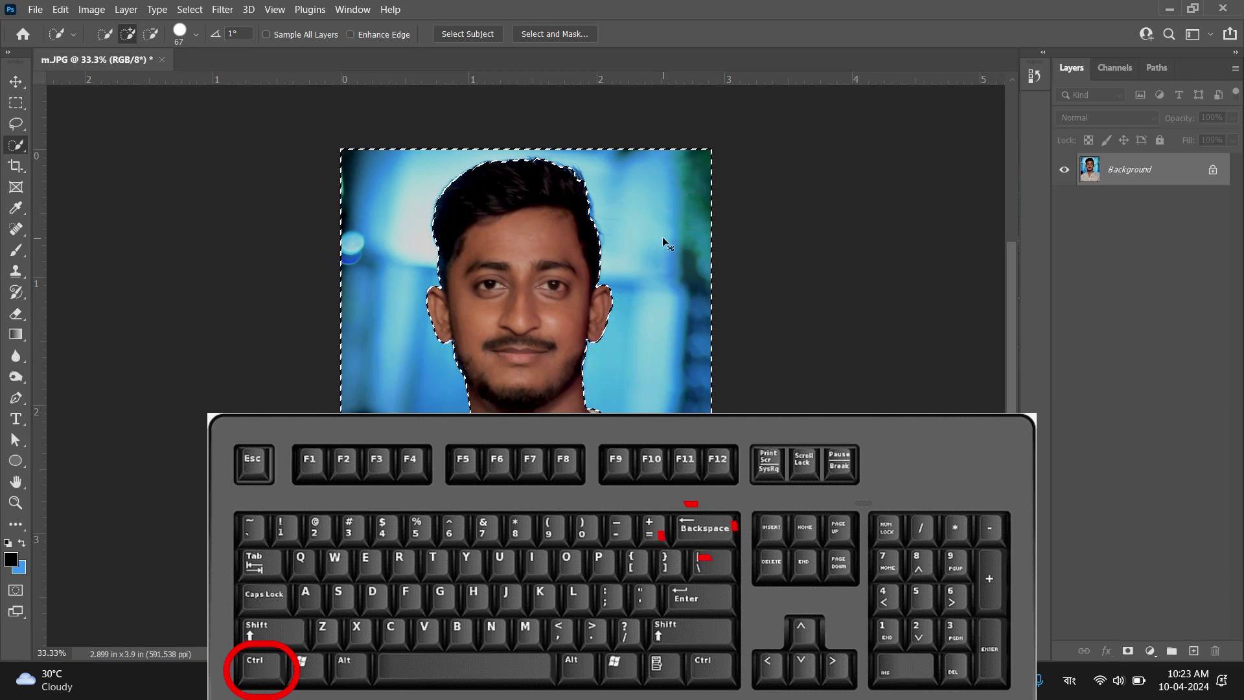
pyautogui.hotkey('ctrl', 'BackSpace')
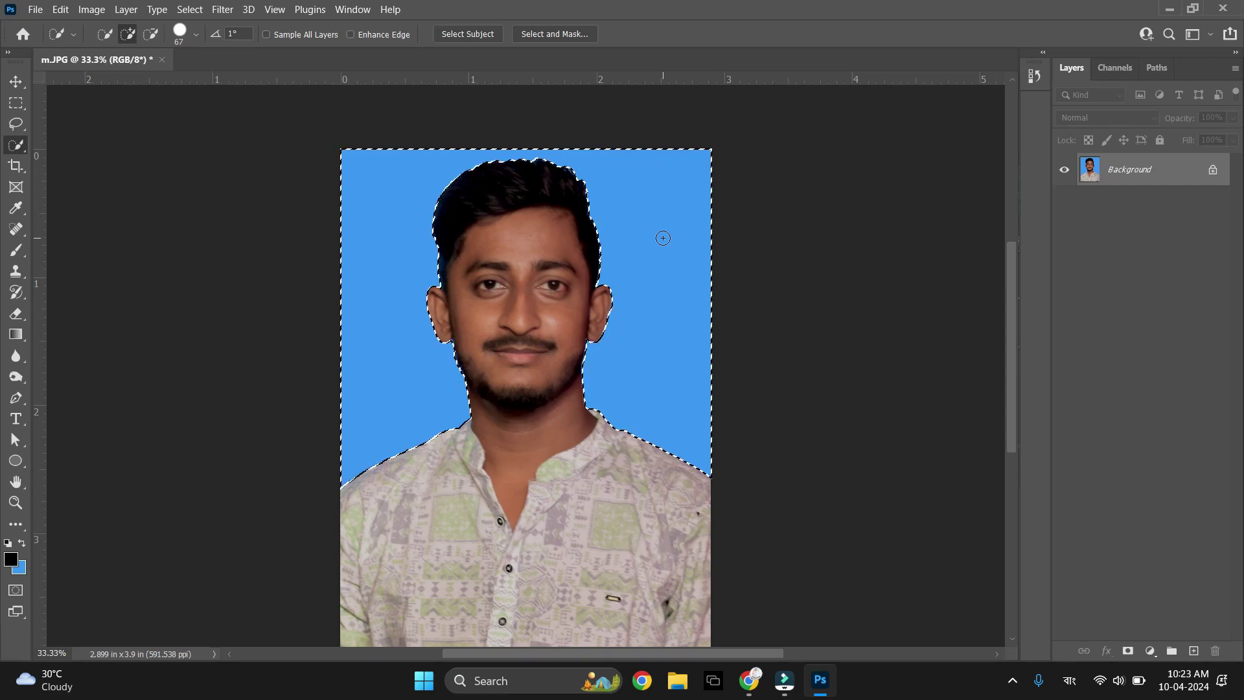
pyautogui.rightClick(663, 238)
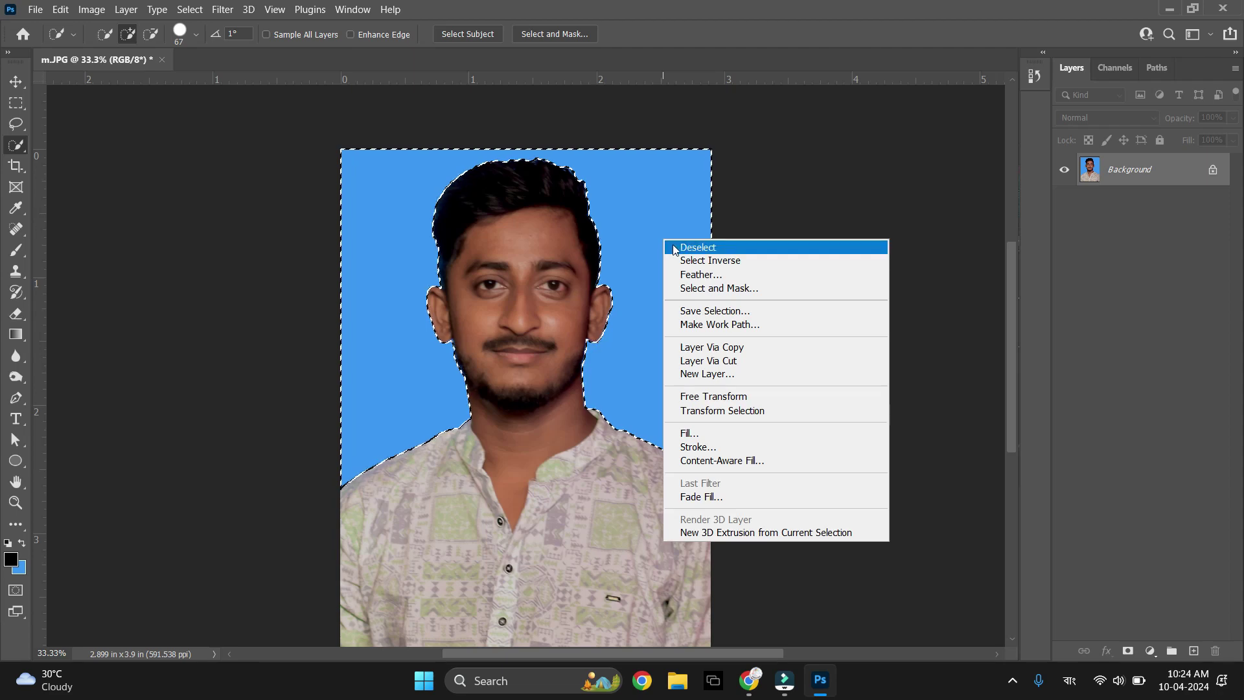
# Choose Deselect from the canvas context menu to clear the selection
pyautogui.click(674, 247)
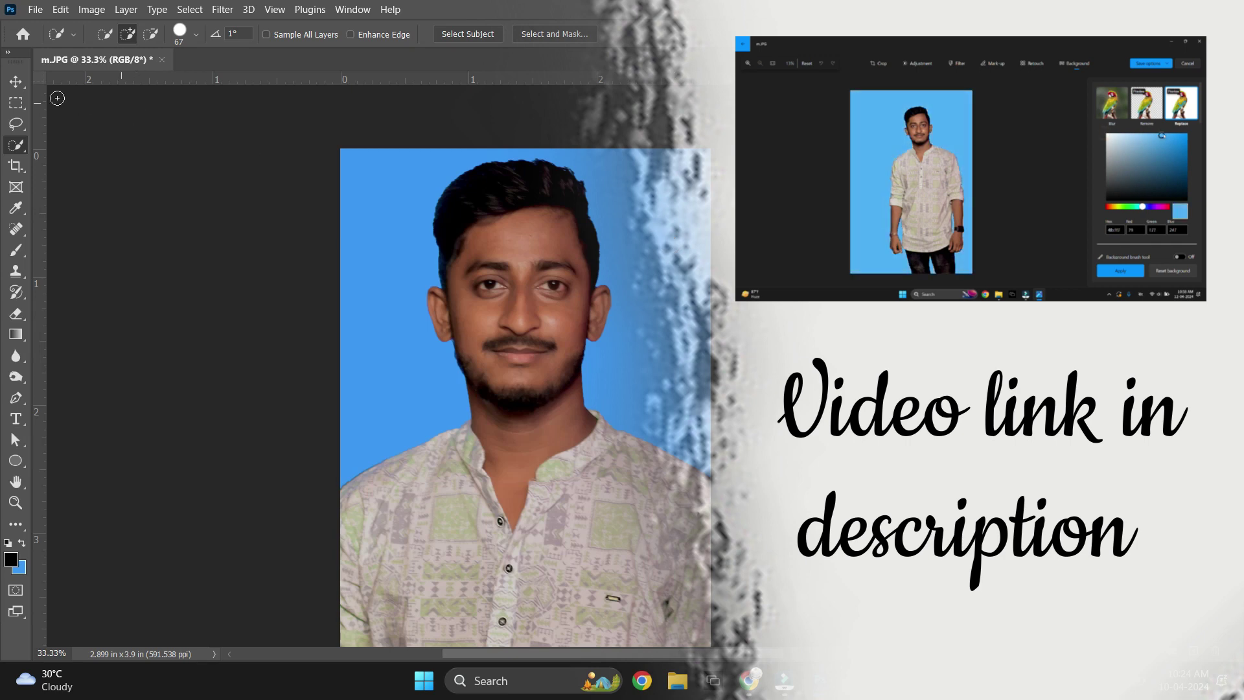
# With the Move tool active, drag the m.JPG tab out into a floating window
pyautogui.click(15, 81)
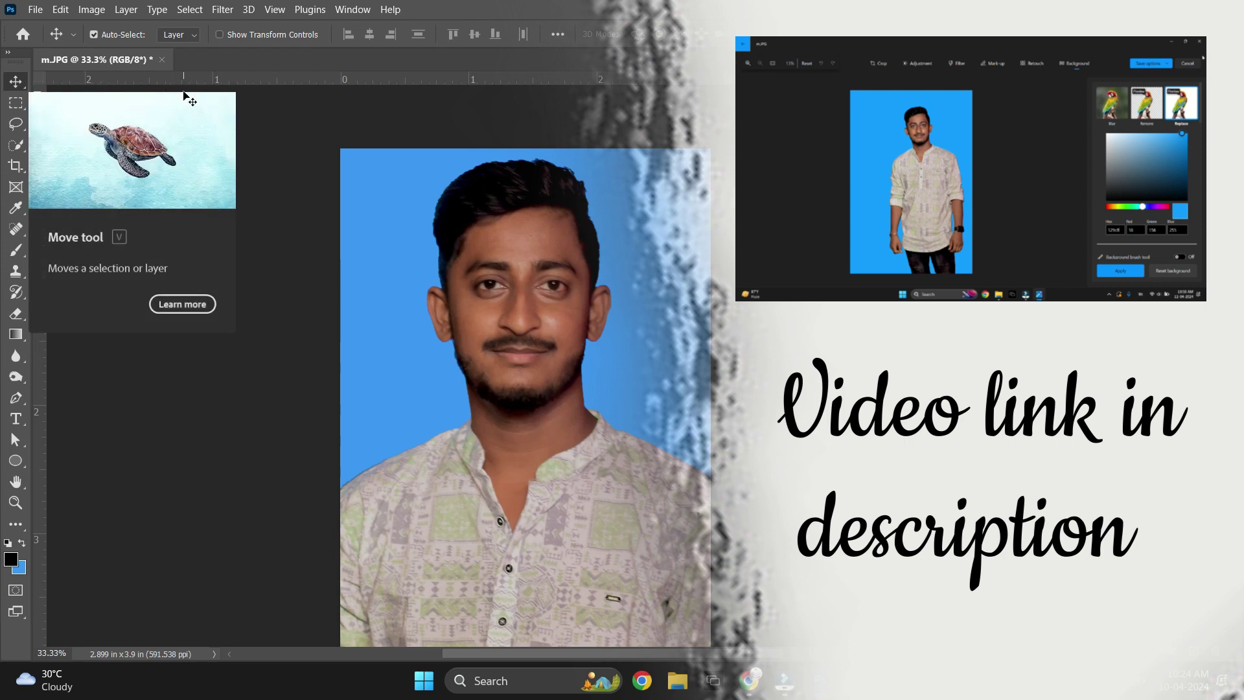
pyautogui.moveTo(101, 60); pyautogui.dragTo(142, 80)
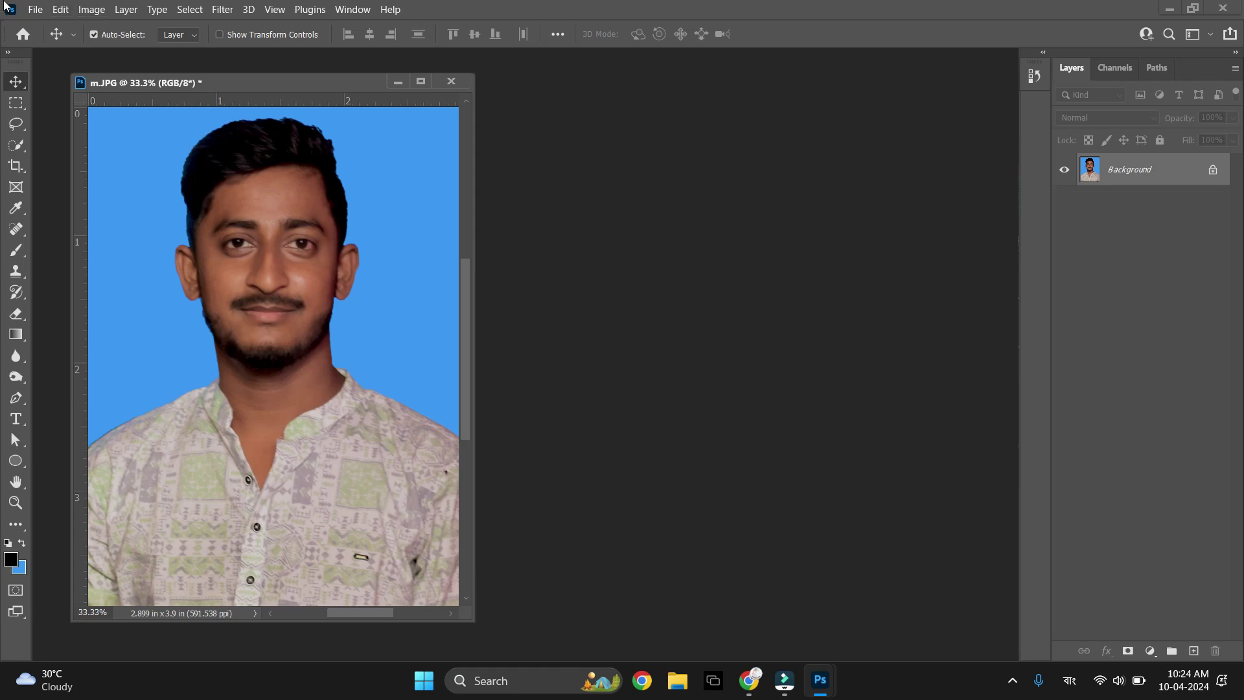
# Create a white 21 × 29.7 cm document at 600 pixels/inch, in centimetres
pyautogui.click(35, 7)
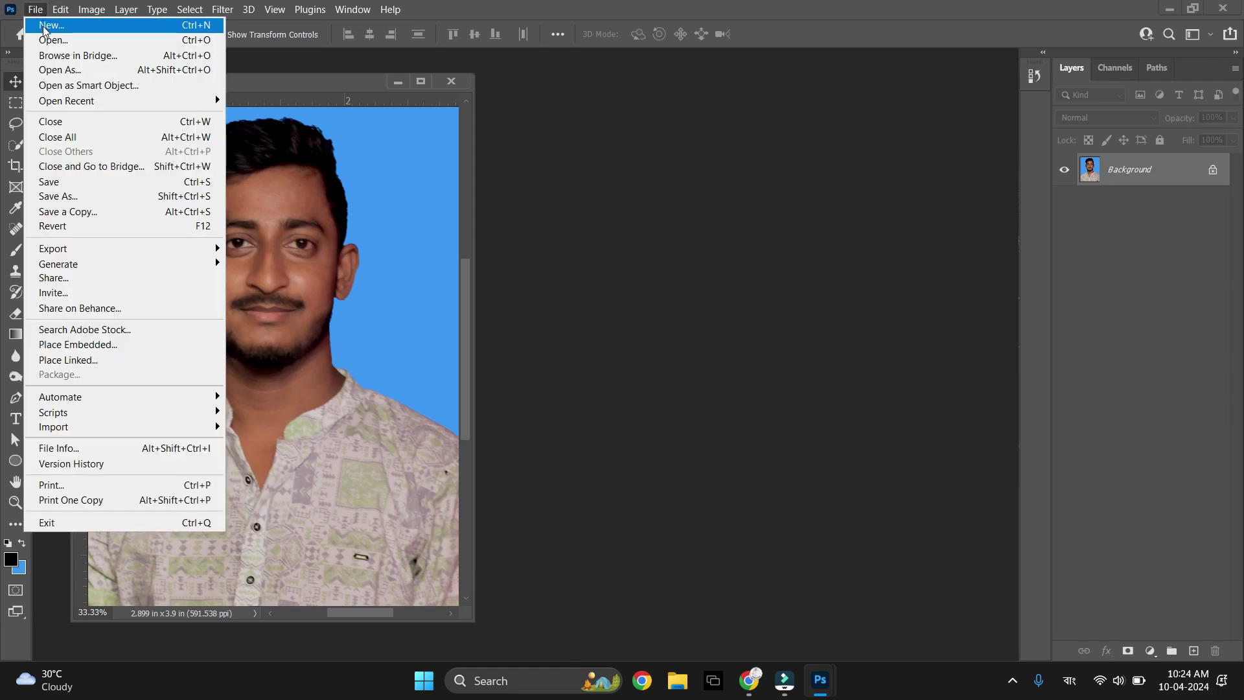
pyautogui.click(45, 26)
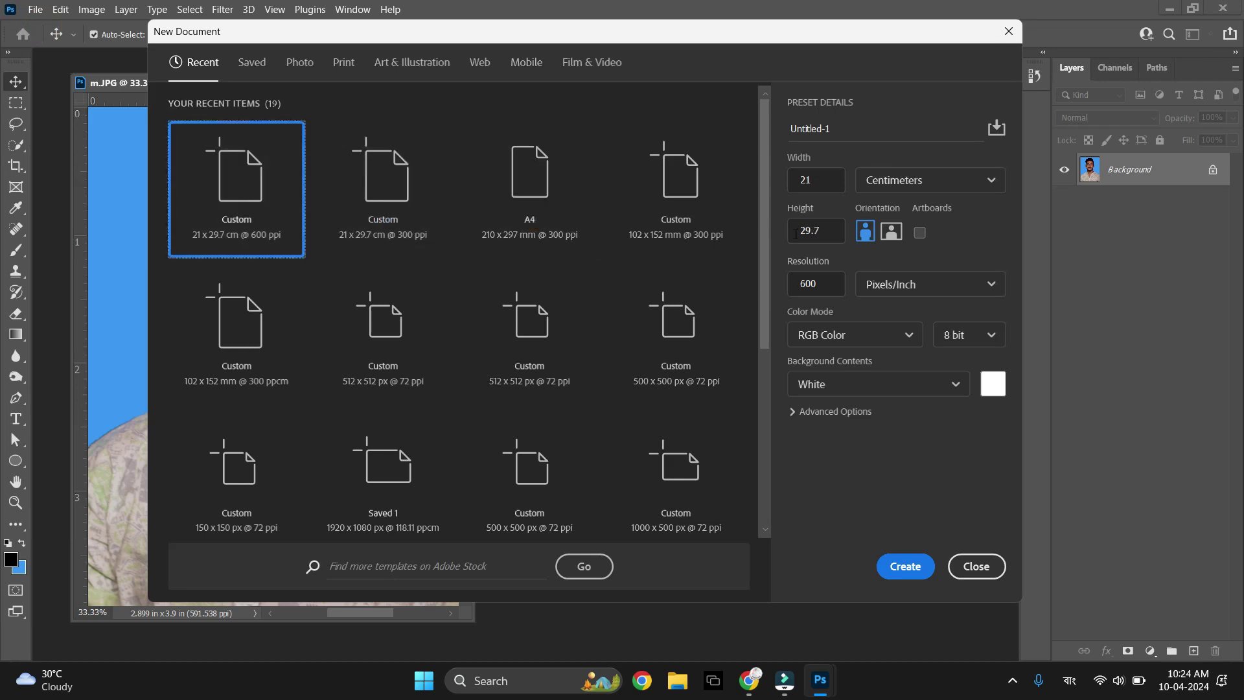
pyautogui.click(901, 186)
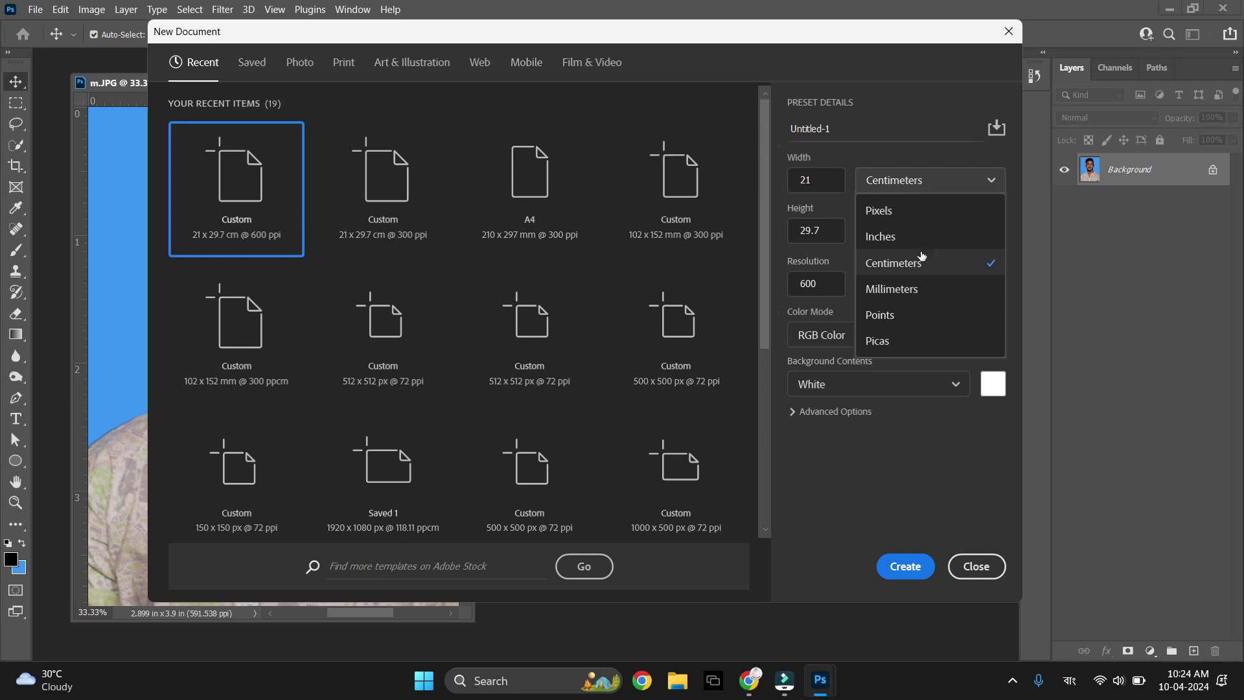
pyautogui.click(892, 181)
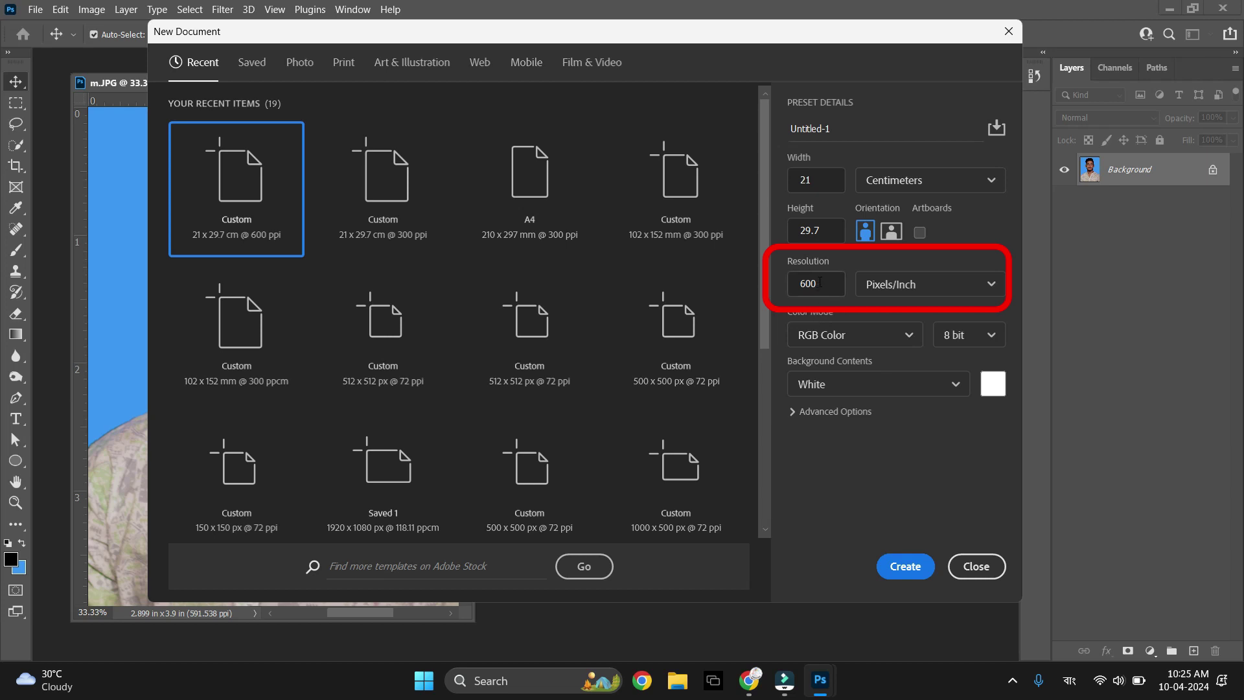
pyautogui.click(868, 283)
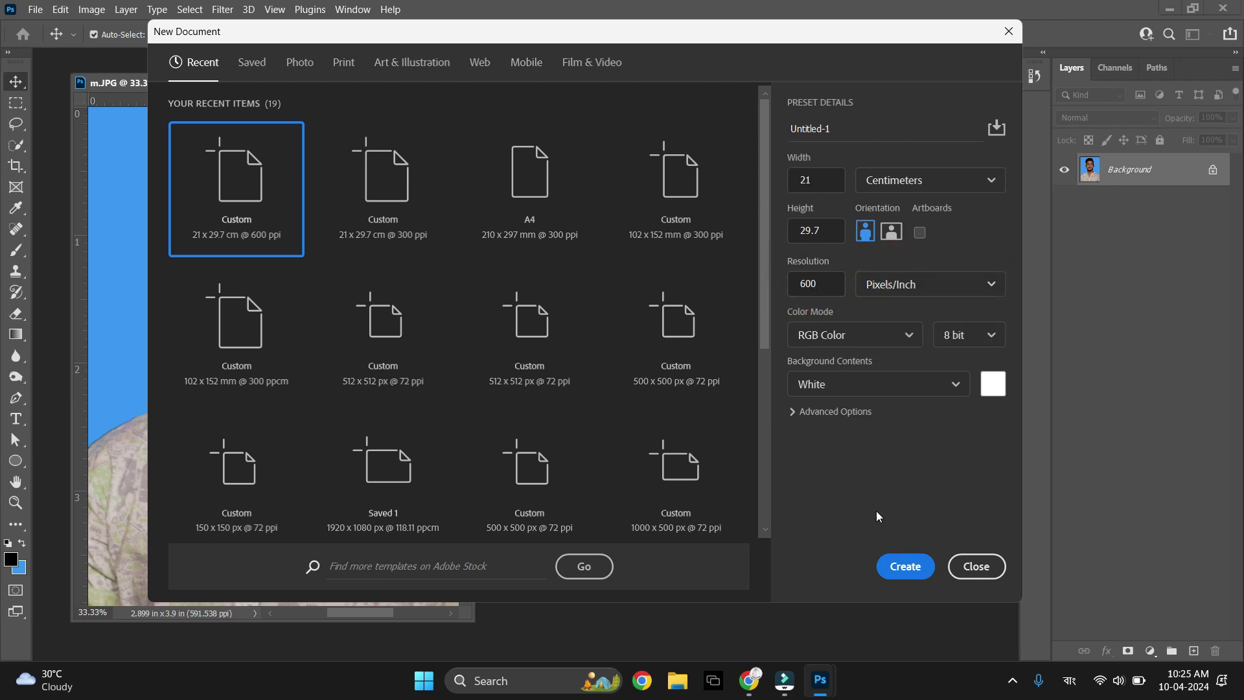
pyautogui.click(900, 567)
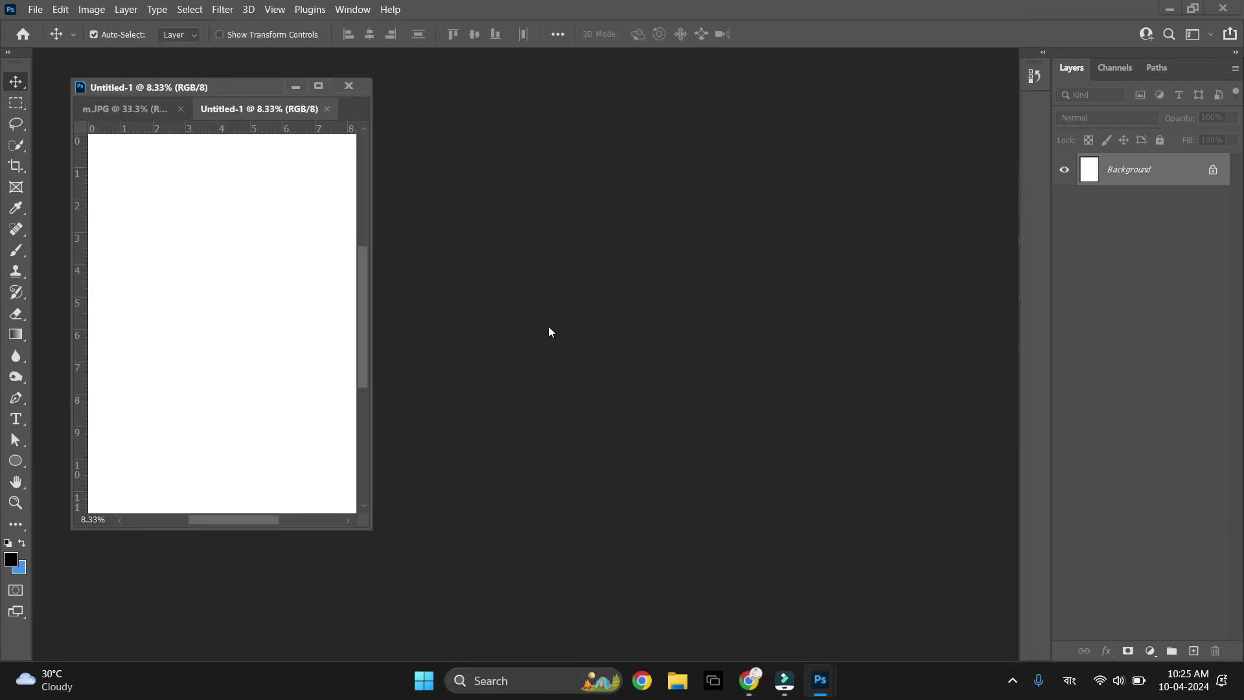
# Float the Untitled-1 page and drag a copy of the photo onto it
pyautogui.moveTo(256, 105); pyautogui.dragTo(523, 116)
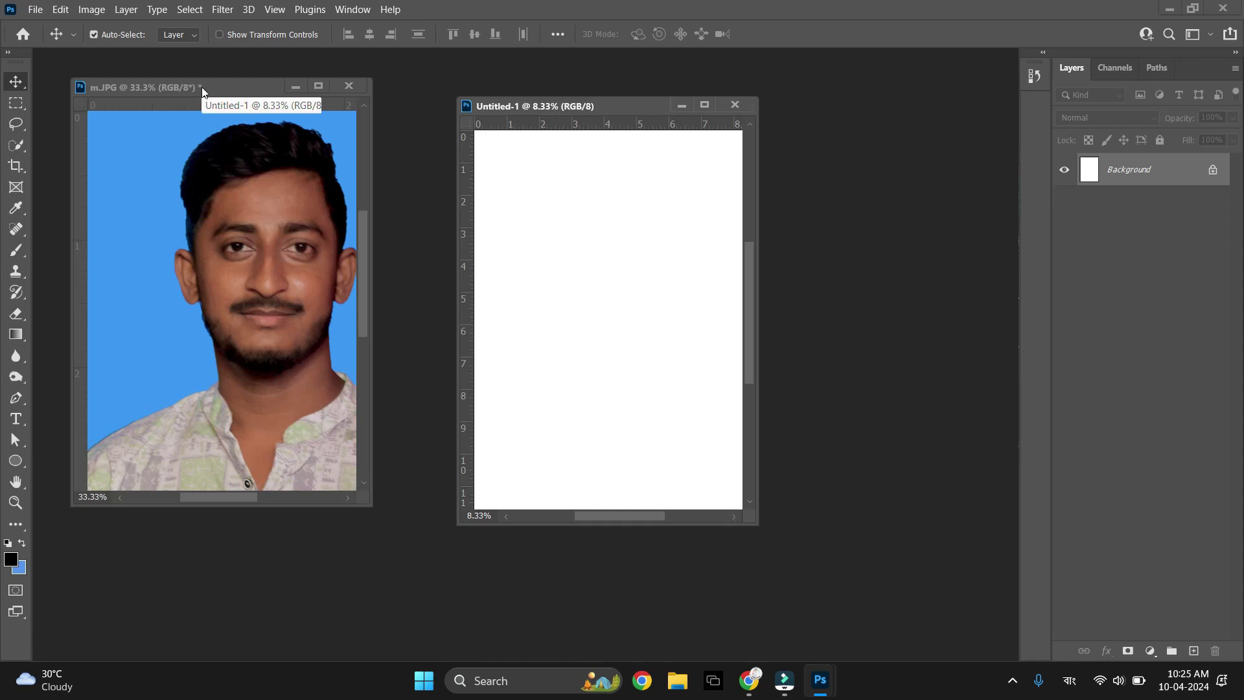
pyautogui.click(201, 87)
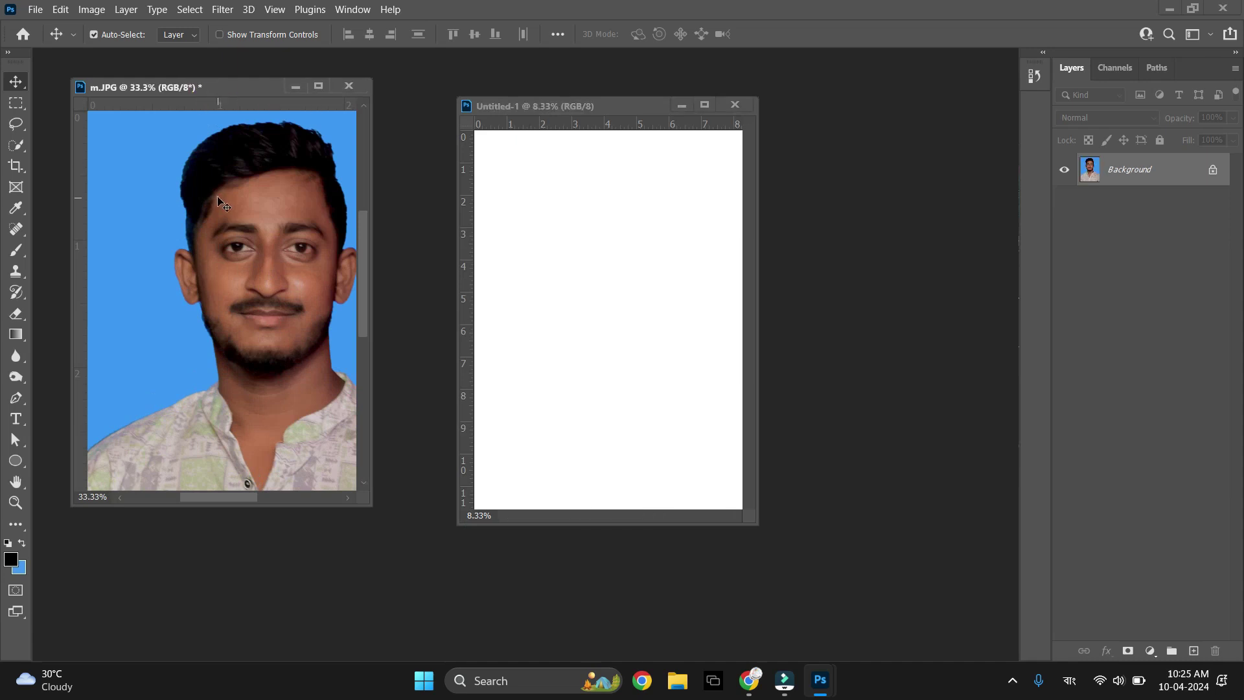
pyautogui.moveTo(218, 200); pyautogui.dragTo(565, 266)
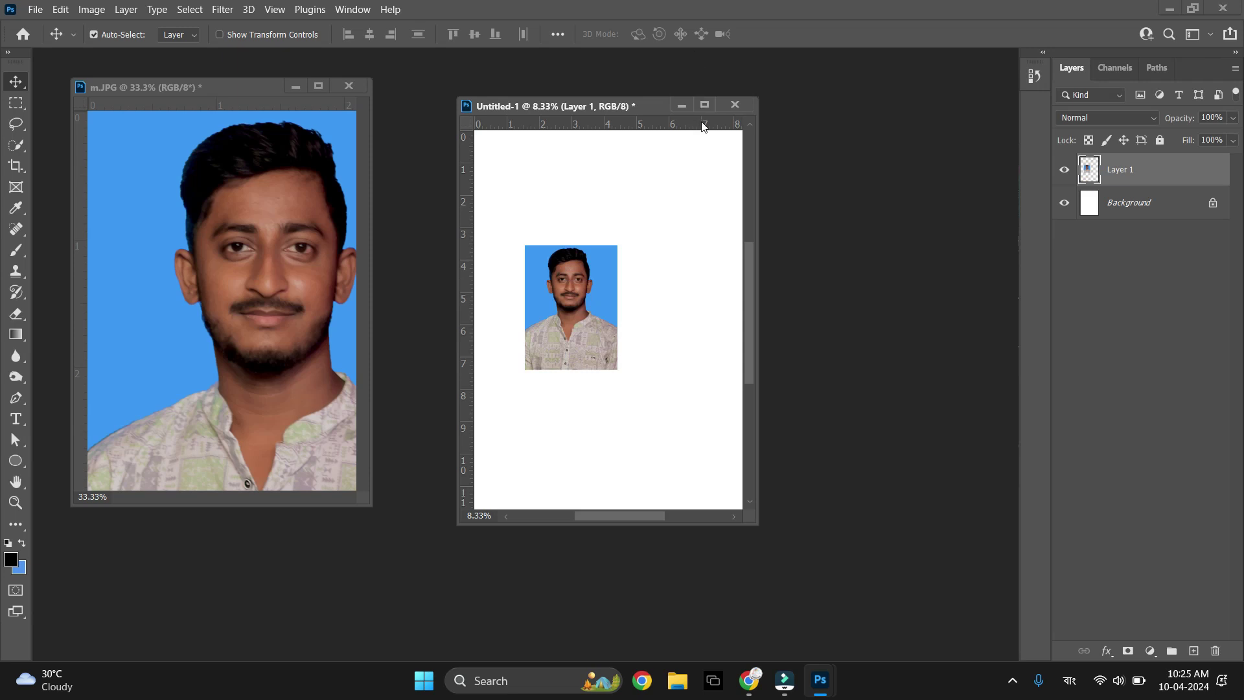
# Maximize and restore the page window, then delete the copied photo layer
pyautogui.click(705, 105)
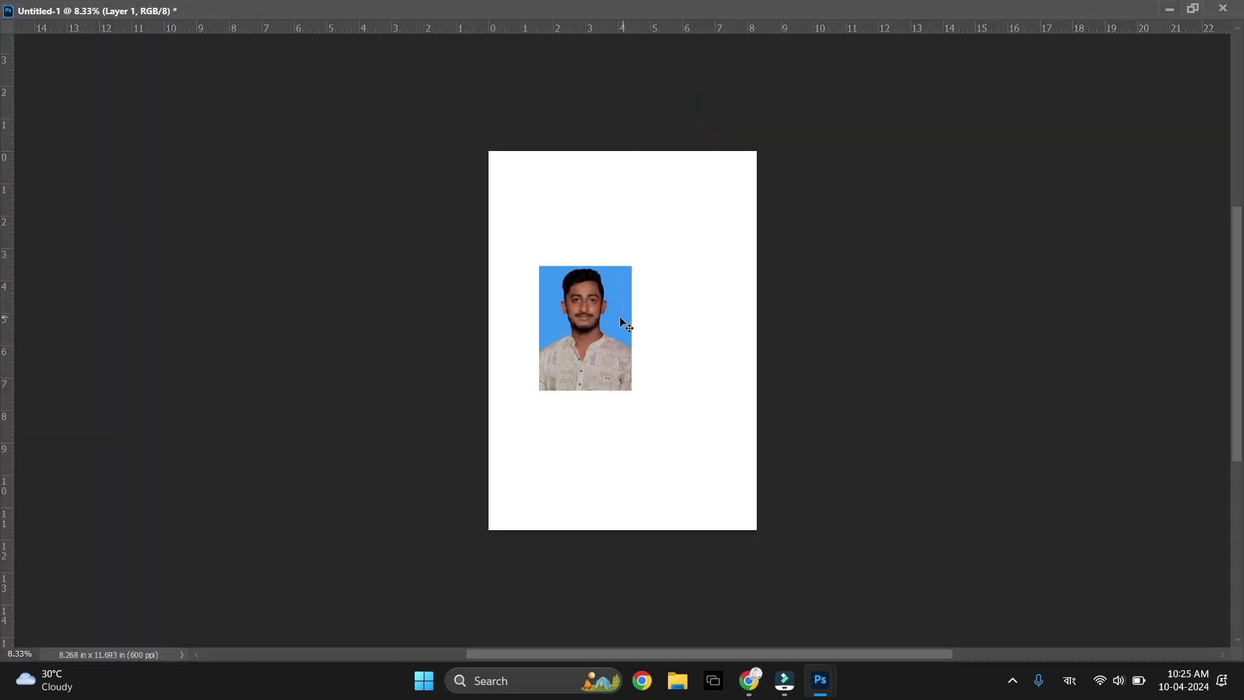
pyautogui.click(1194, 7)
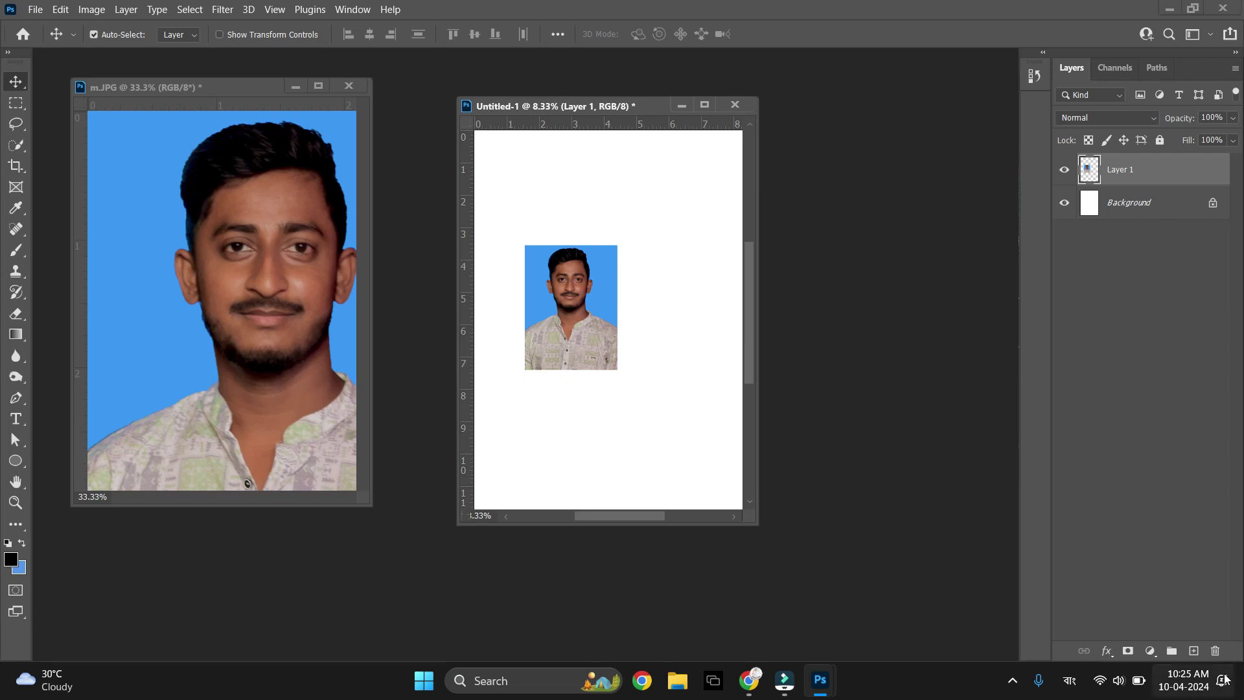
pyautogui.click(1215, 650)
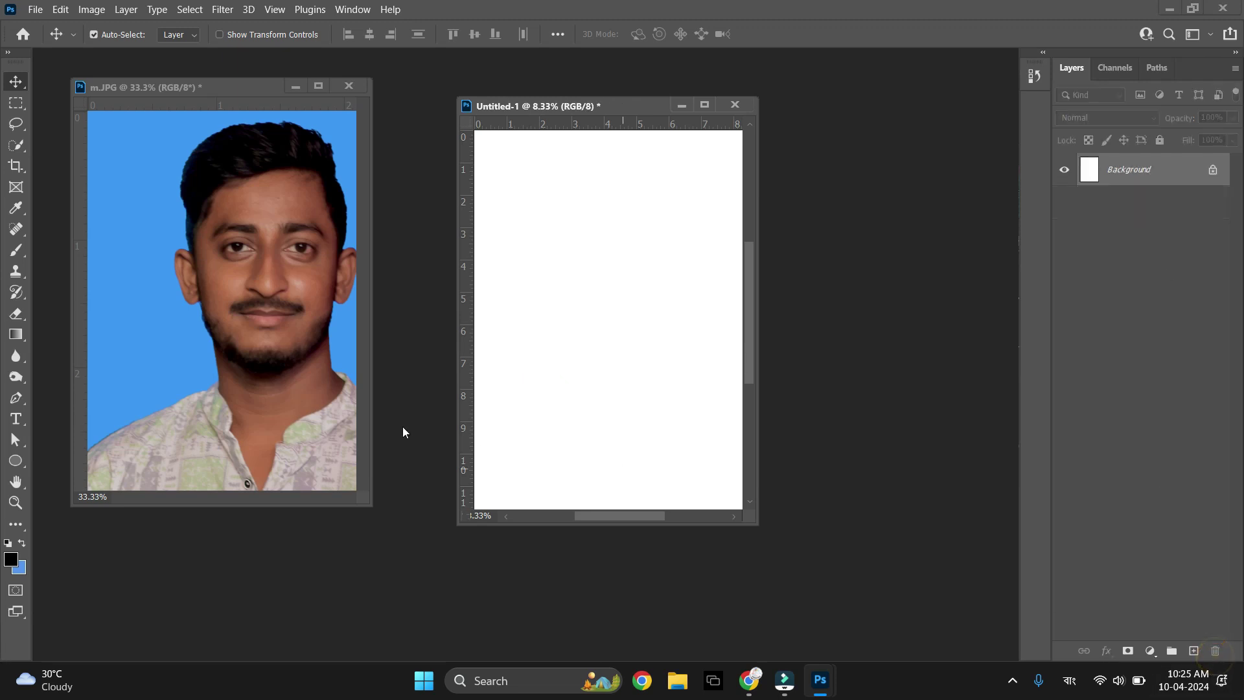
# Set m.JPG's image size to 2.9 × 3.9 cm at 600 pixels/inch
pyautogui.rightClick(184, 86)
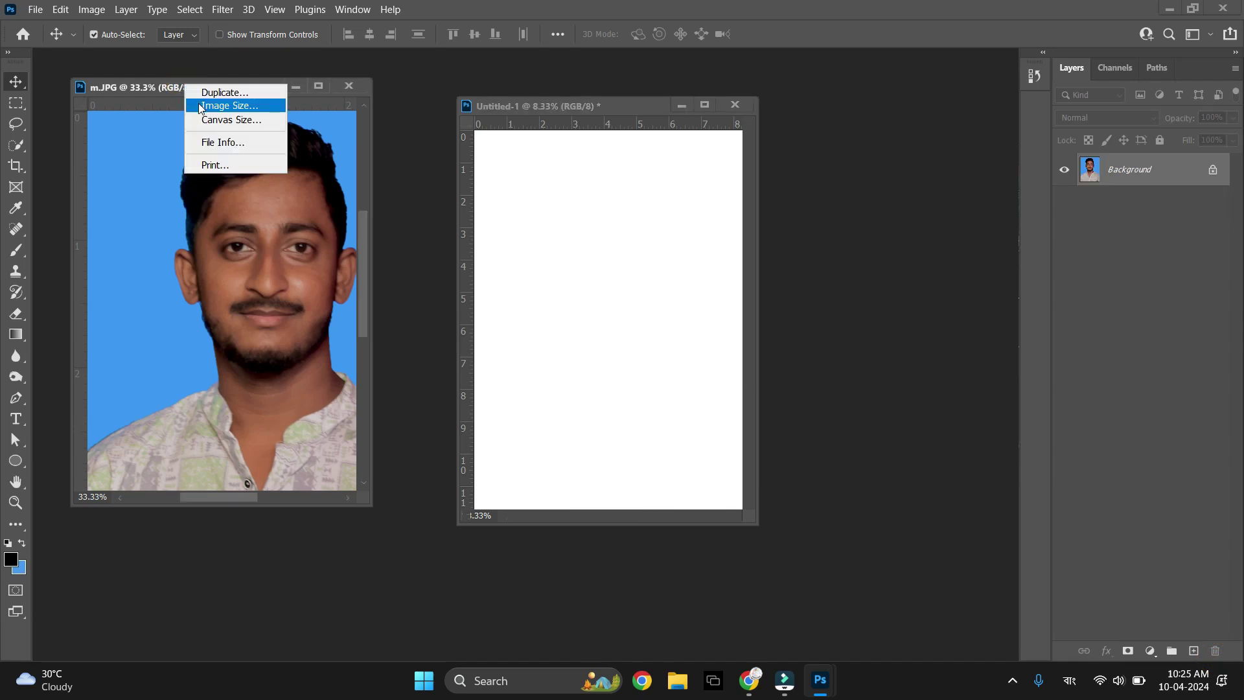
pyautogui.click(201, 106)
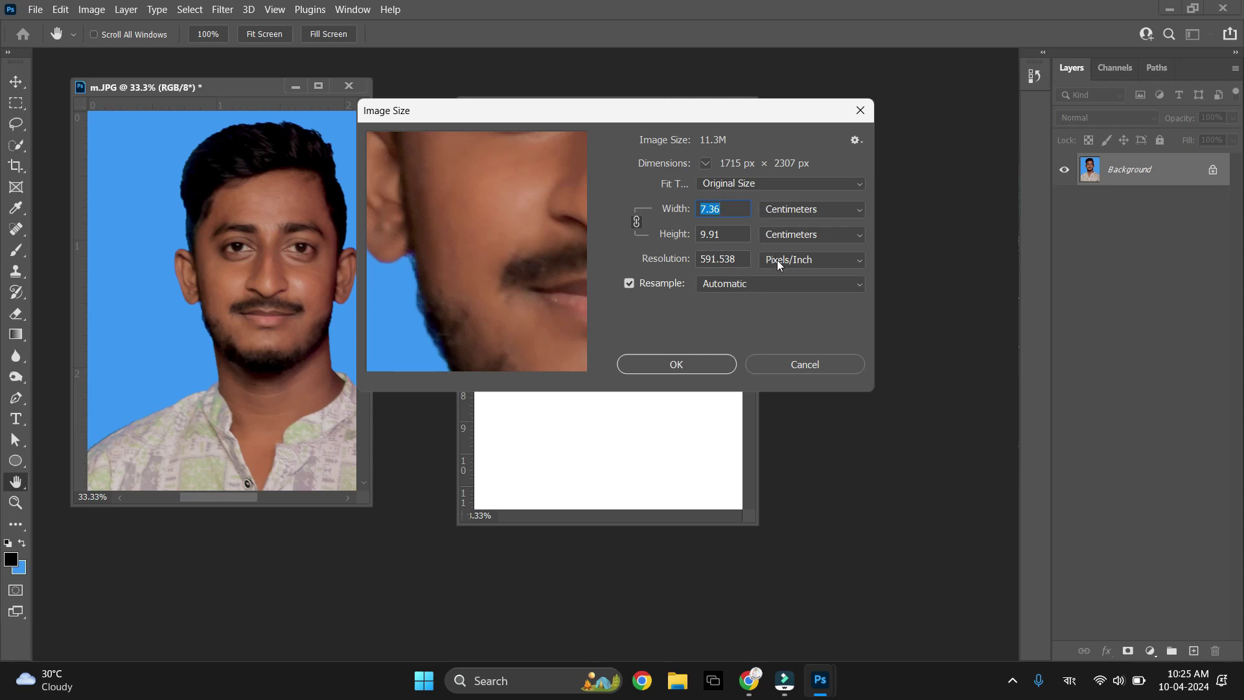
pyautogui.click(736, 260)
pyautogui.press('BackSpace')
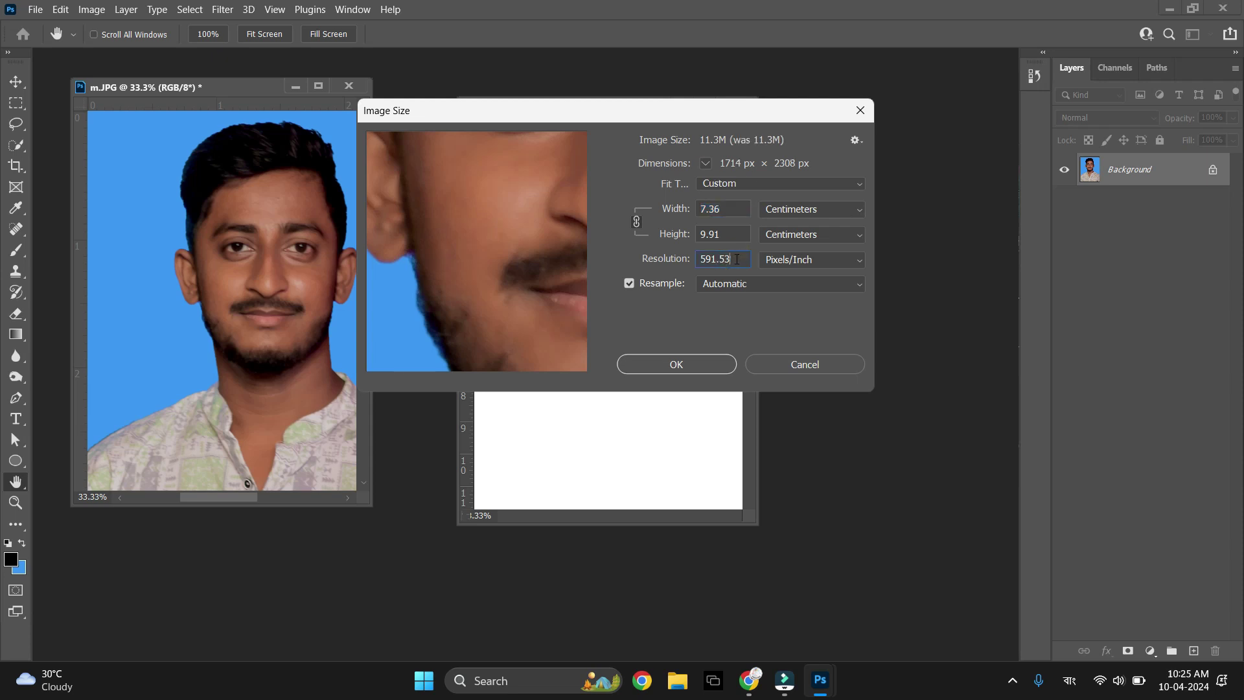
pyautogui.press('BackSpace')
pyautogui.press('BackSpace')
pyautogui.press('BackSpace')
pyautogui.press('BackSpace')
pyautogui.press('BackSpace')
pyautogui.press('BackSpace')
pyautogui.write('600')
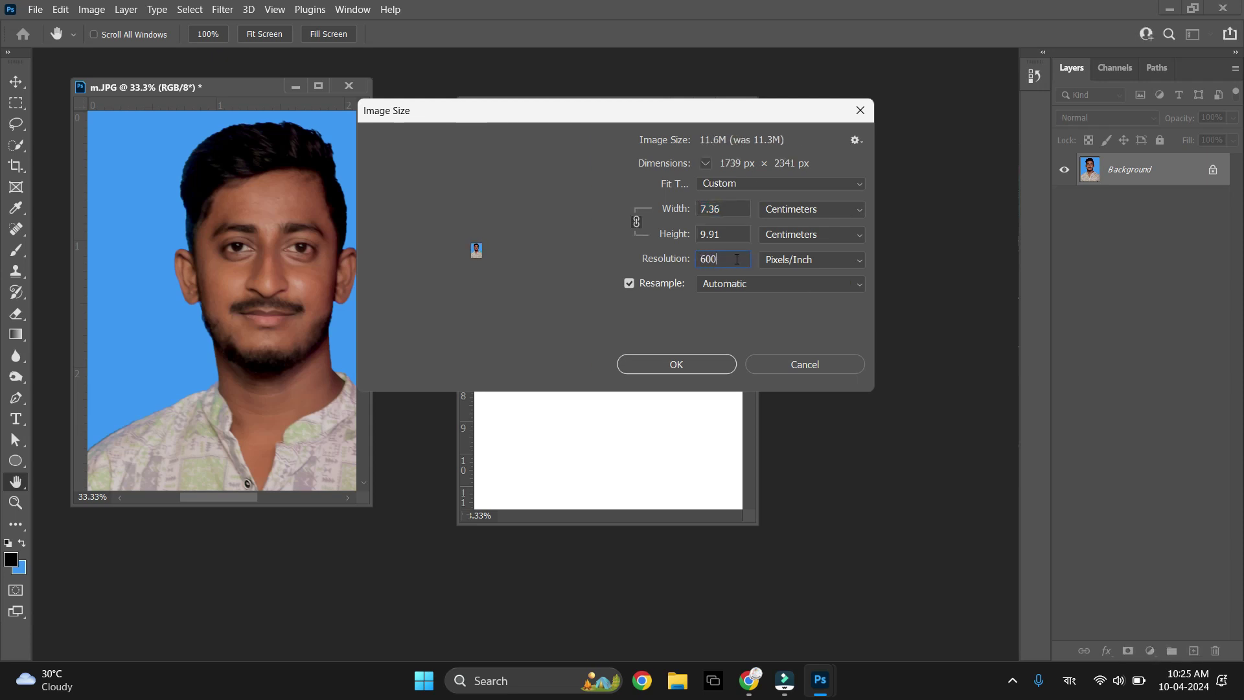
pyautogui.doubleClick(728, 209)
pyautogui.write('7')
pyautogui.press('BackSpace')
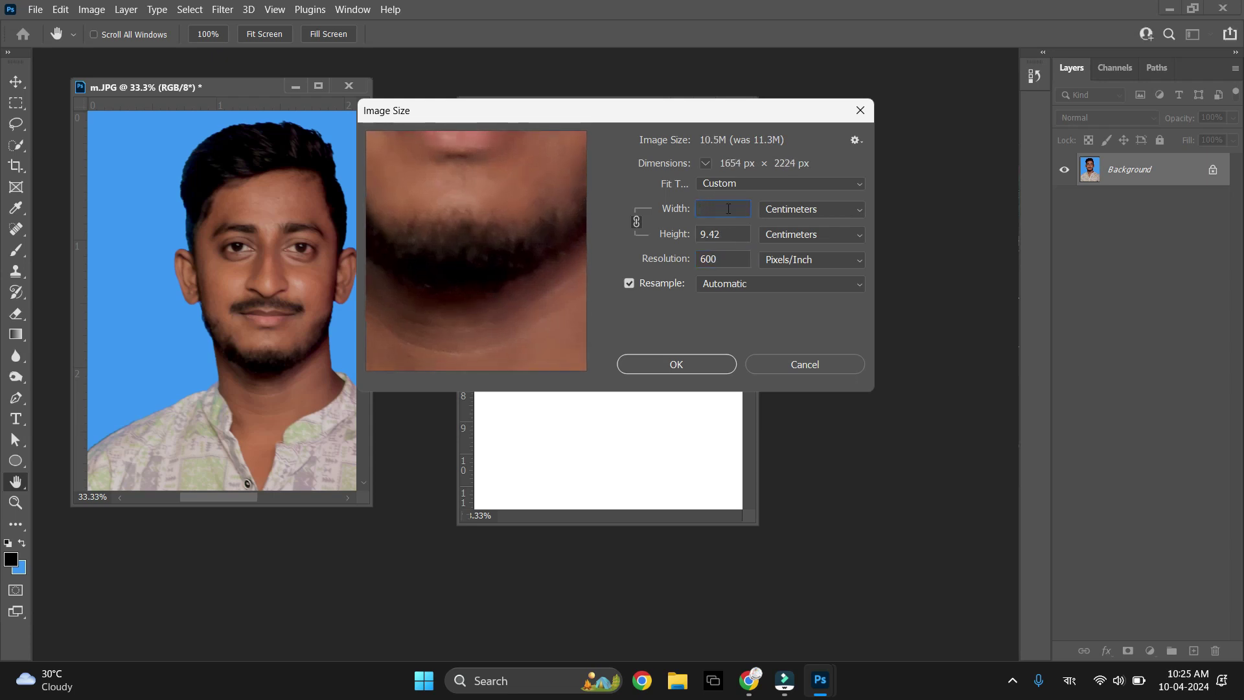
pyautogui.write('2.9')
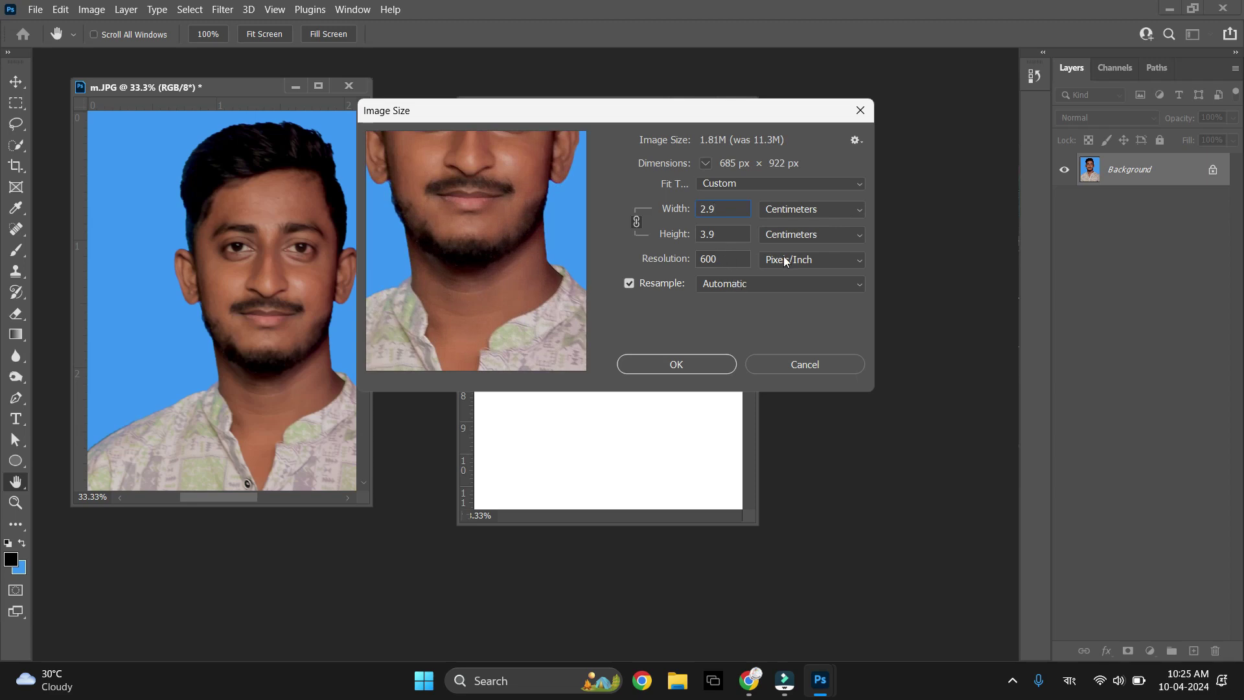
pyautogui.click(677, 364)
pyautogui.press('v')
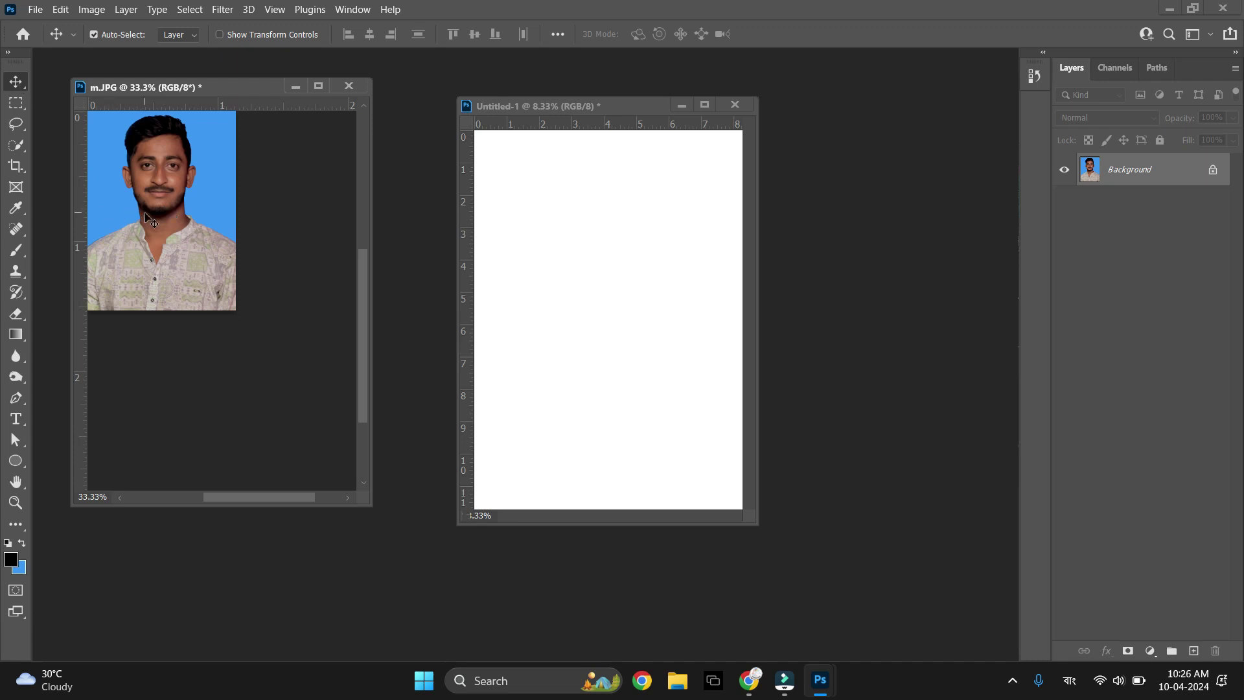
# Drag the resized photo onto the A4 page, dock that page as a tab, and zoom in
pyautogui.moveTo(146, 215)
pyautogui.mouseDown()
pyautogui.moveTo(545, 318)
pyautogui.moveTo(551, 210)
pyautogui.mouseUp()
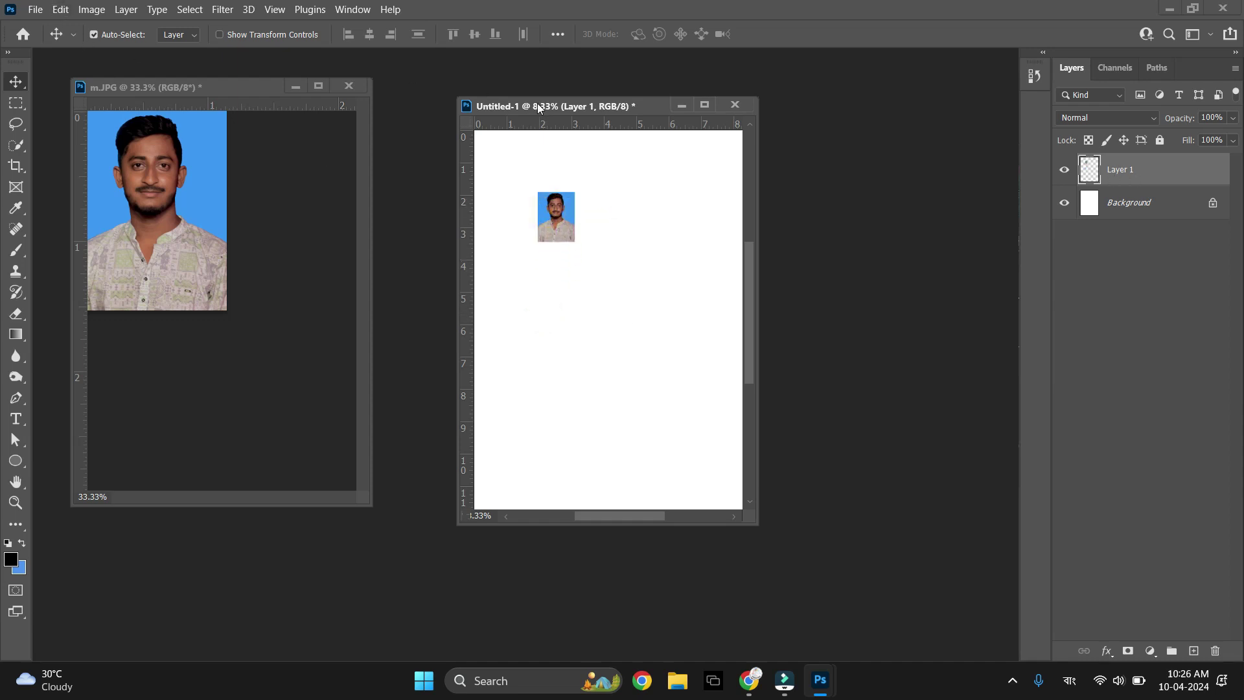
pyautogui.moveTo(521, 106); pyautogui.dragTo(522, 58)
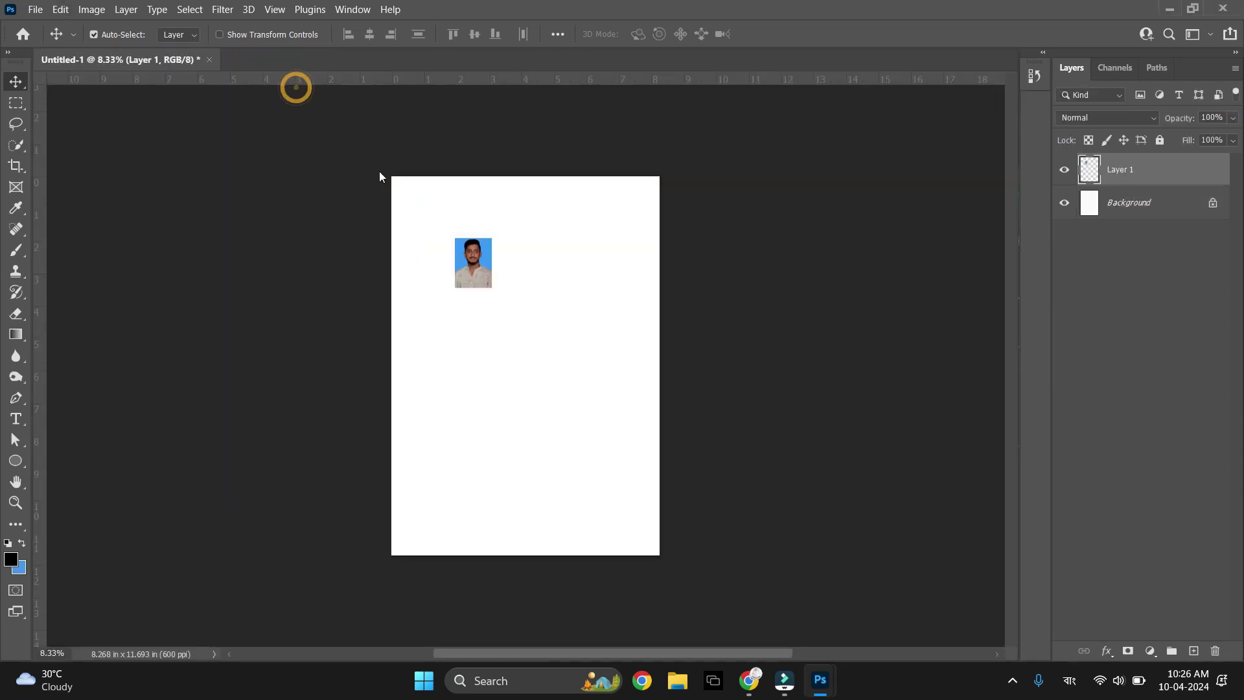
pyautogui.hotkey('ctrl', '+')
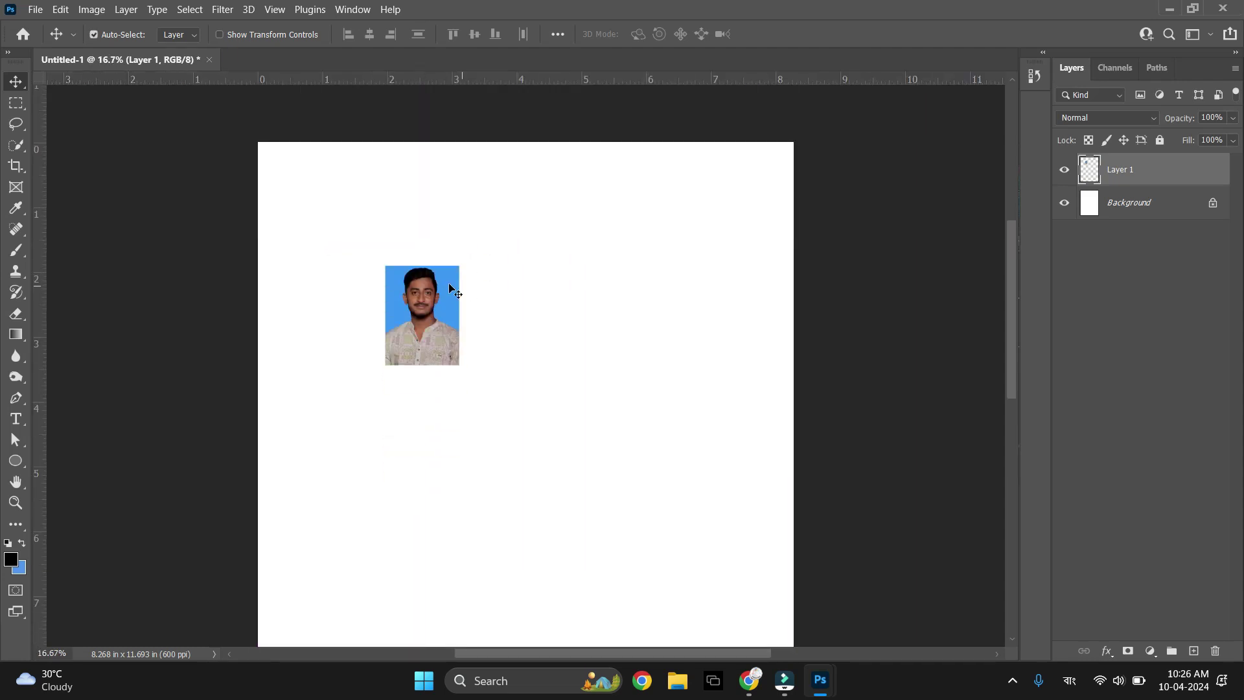
pyautogui.click(93, 34)
# Stroke the photo layer with a 3 px black centered border
pyautogui.click(61, 9)
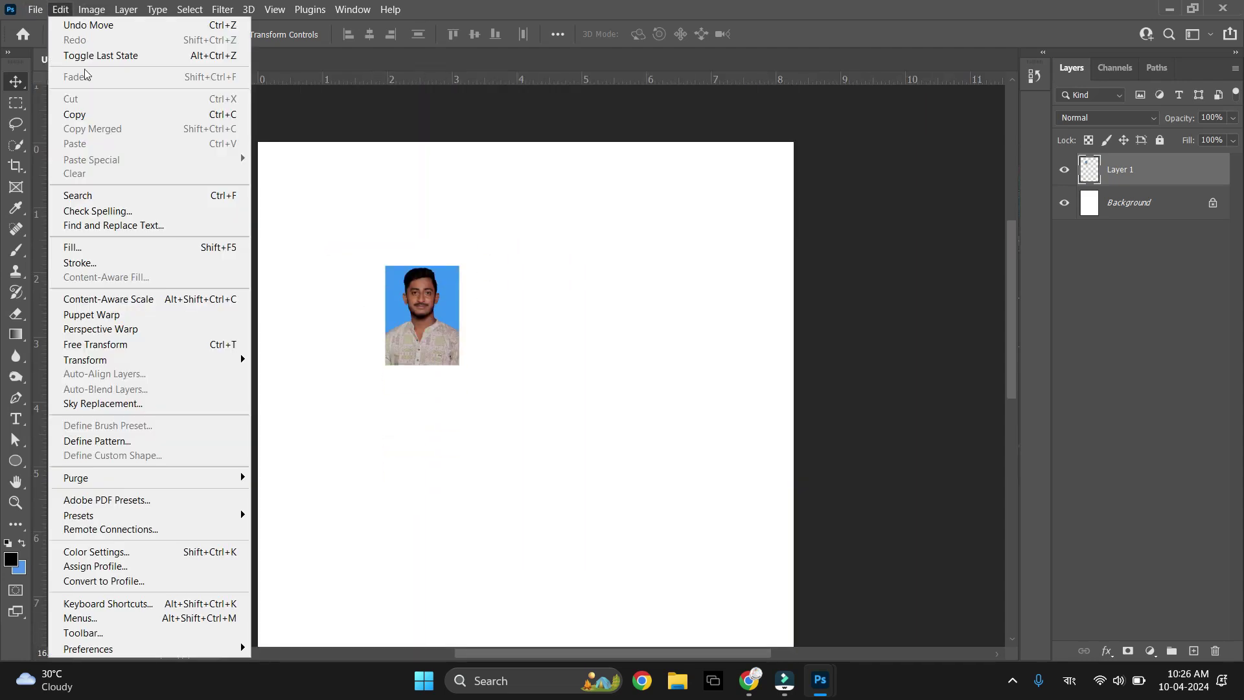
pyautogui.click(162, 262)
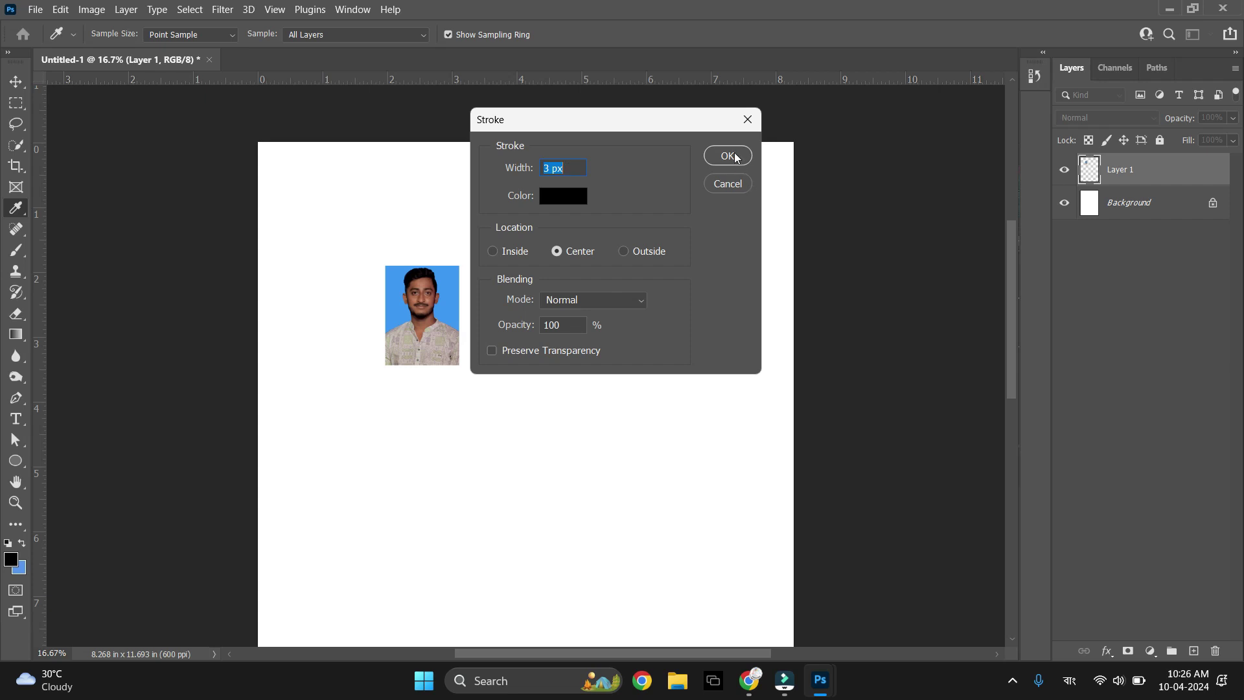
pyautogui.click(578, 196)
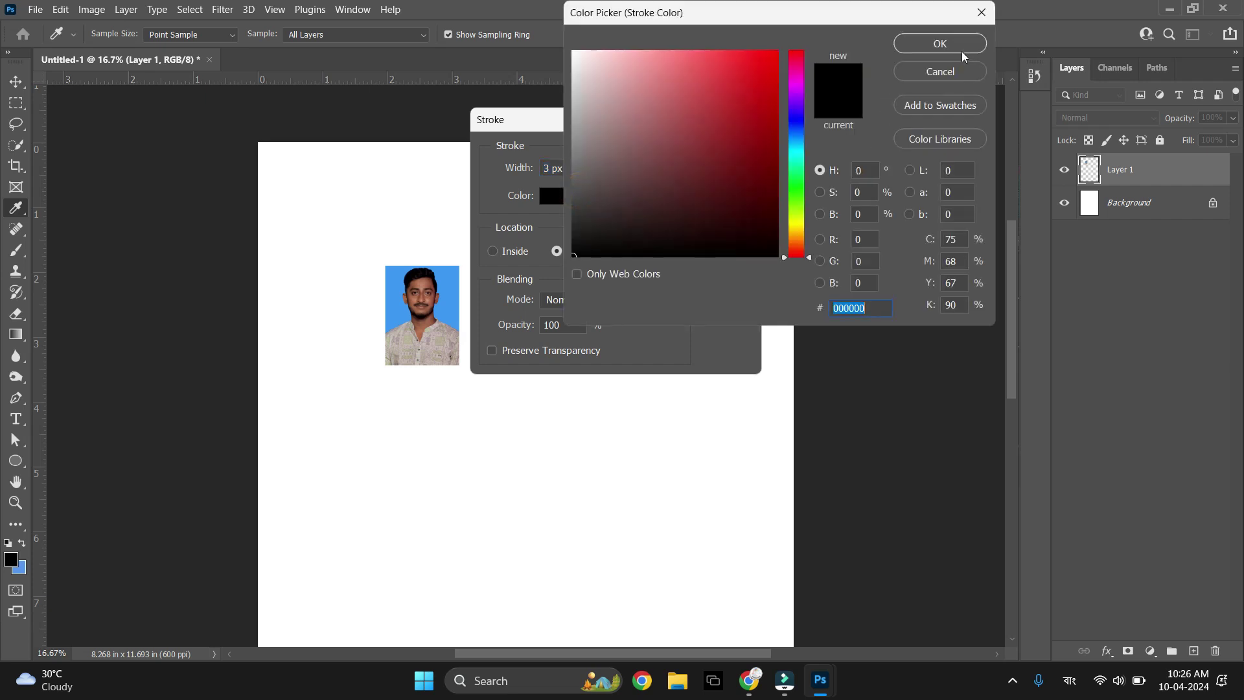
pyautogui.click(957, 45)
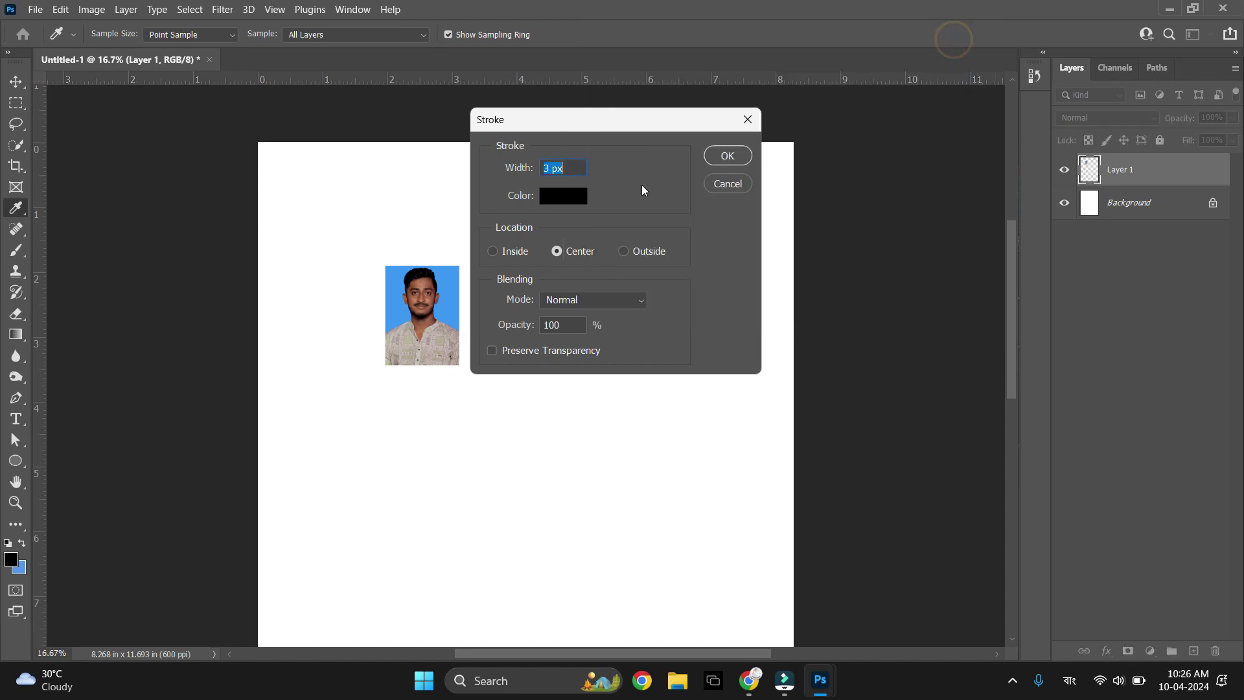
pyautogui.click(723, 156)
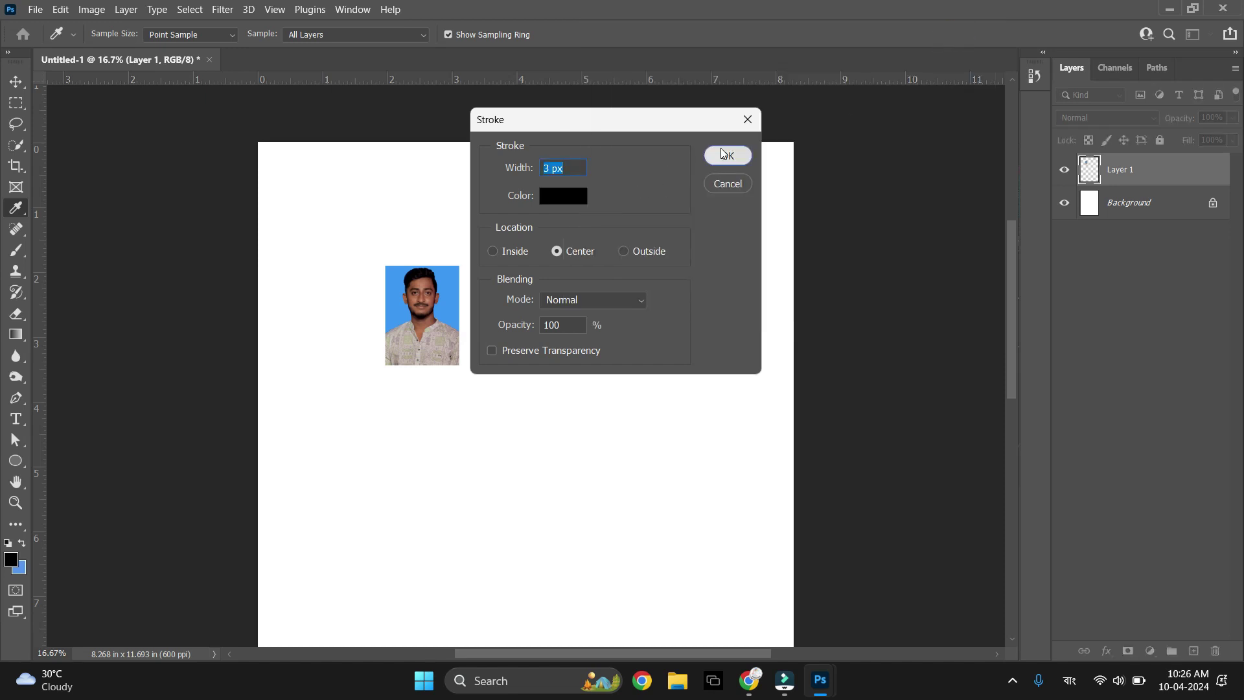
pyautogui.press('v')
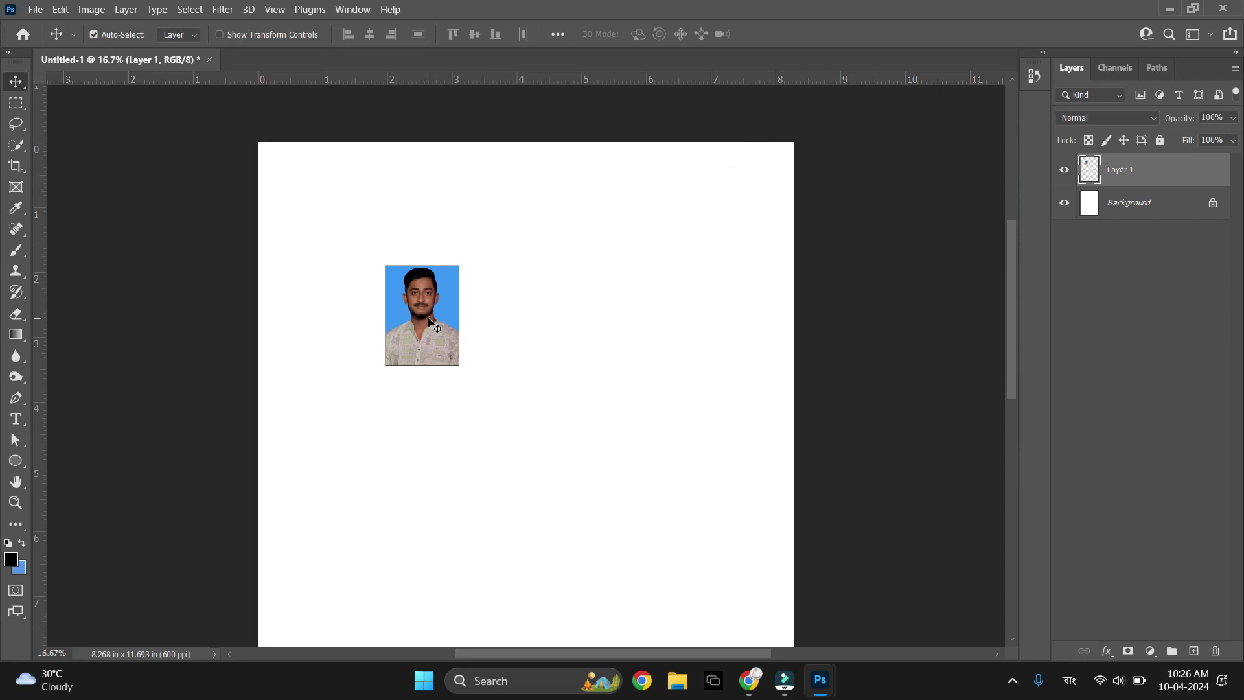
# Move the bordered photo to the top-left corner and Alt-drag copies into a row of six
pyautogui.hotkey('ctrl', '+')
pyautogui.hotkey('ctrl', '+')
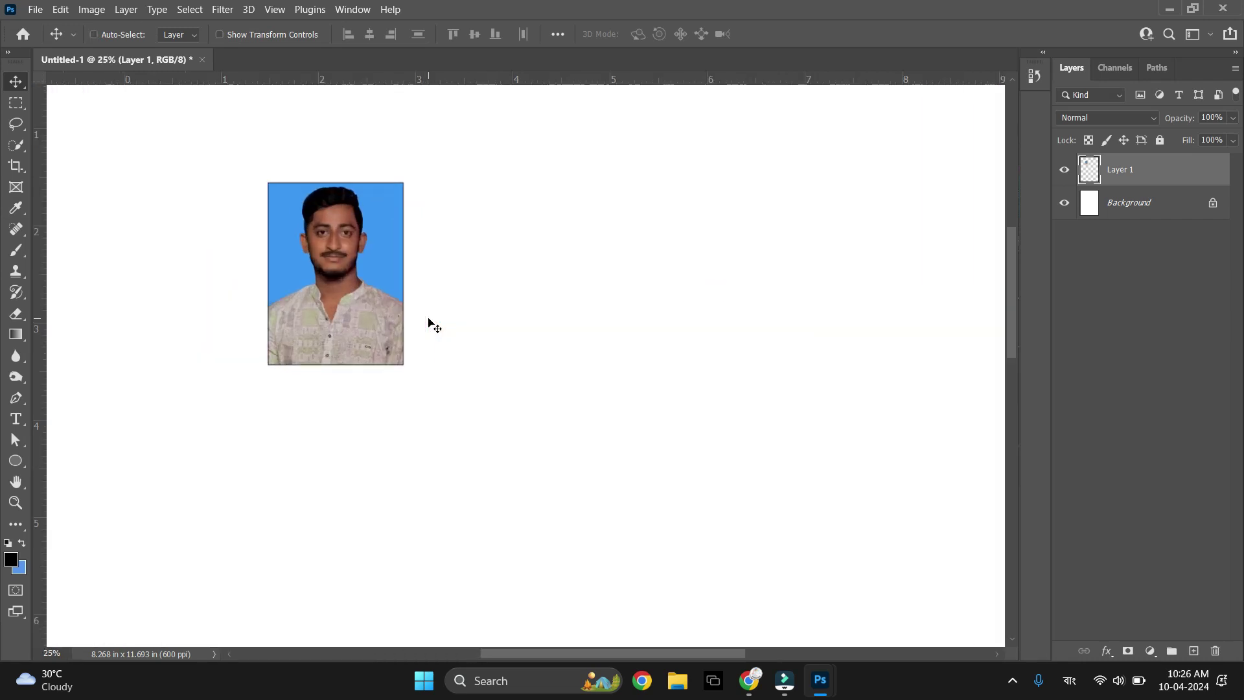
pyautogui.keyDown('ctrl'); pyautogui.click(438, 311); pyautogui.keyUp('ctrl')
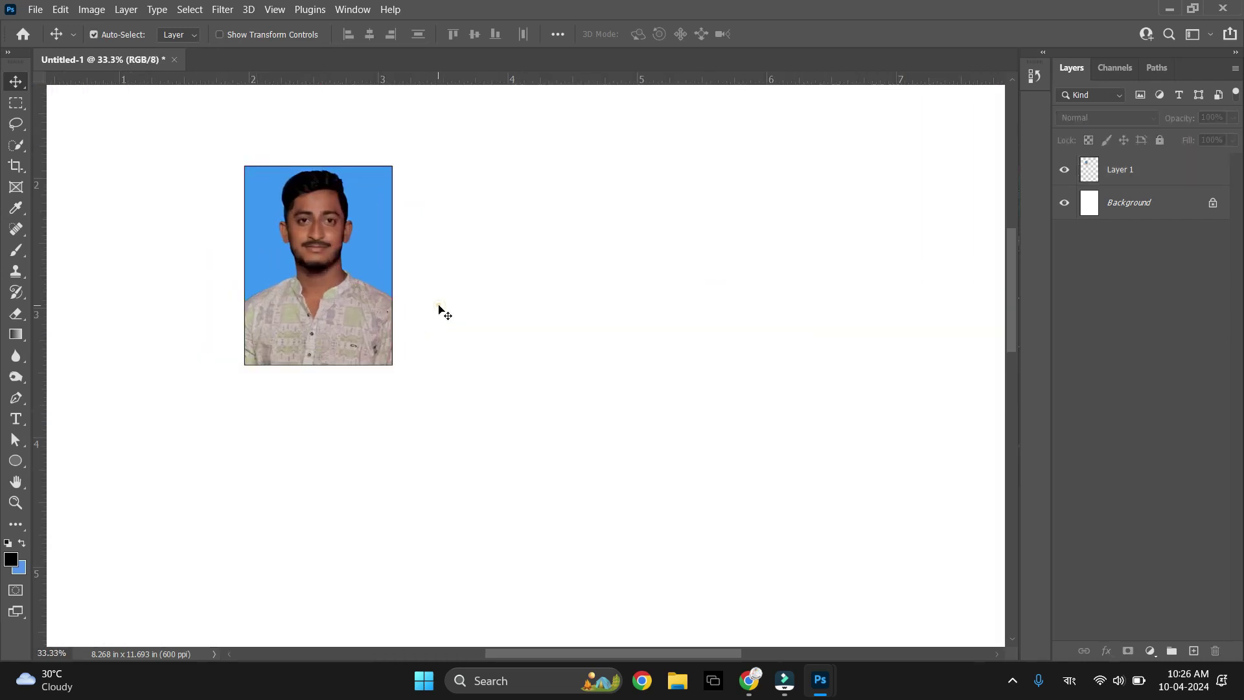
pyautogui.hotkey('ctrl', '-')
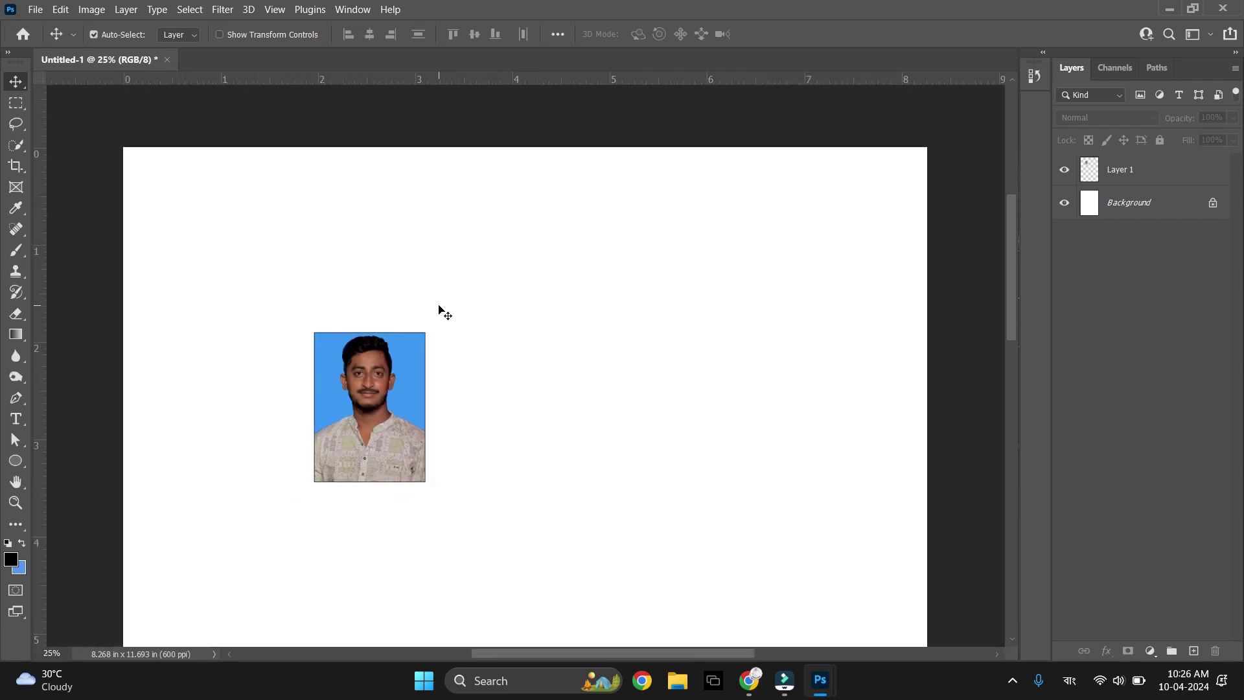
pyautogui.click(392, 437)
pyautogui.moveTo(392, 437); pyautogui.dragTo(217, 265)
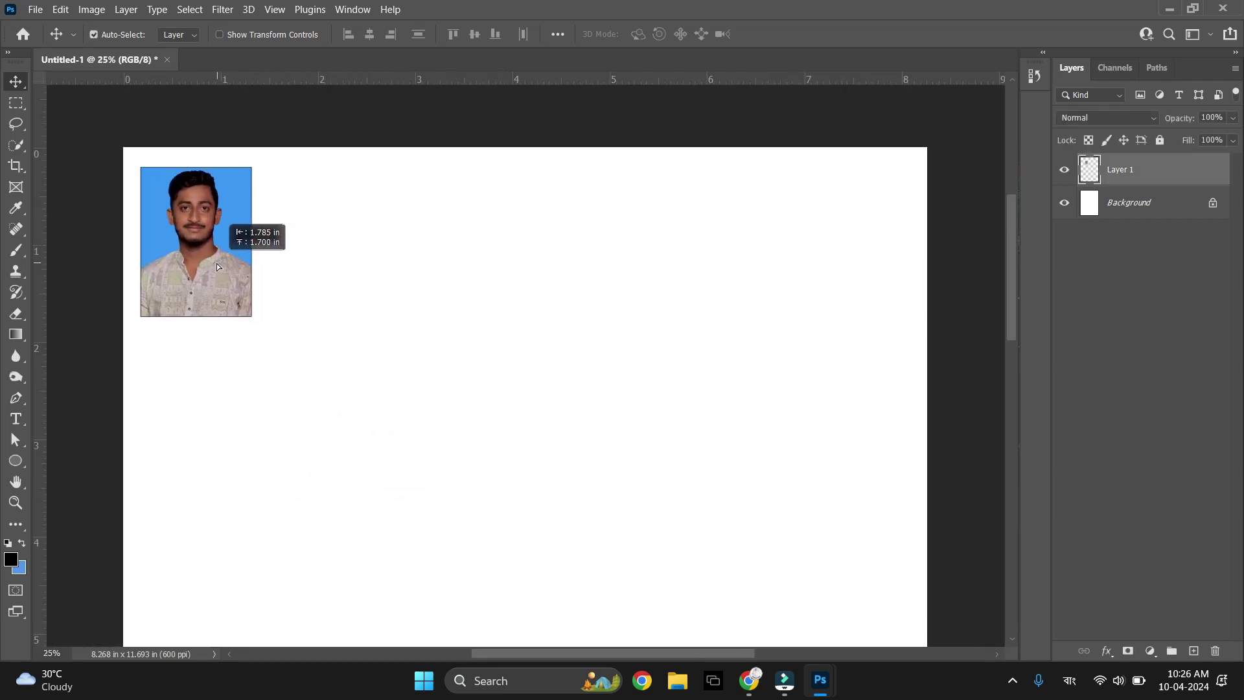
pyautogui.moveTo(218, 265); pyautogui.dragTo(219, 267)
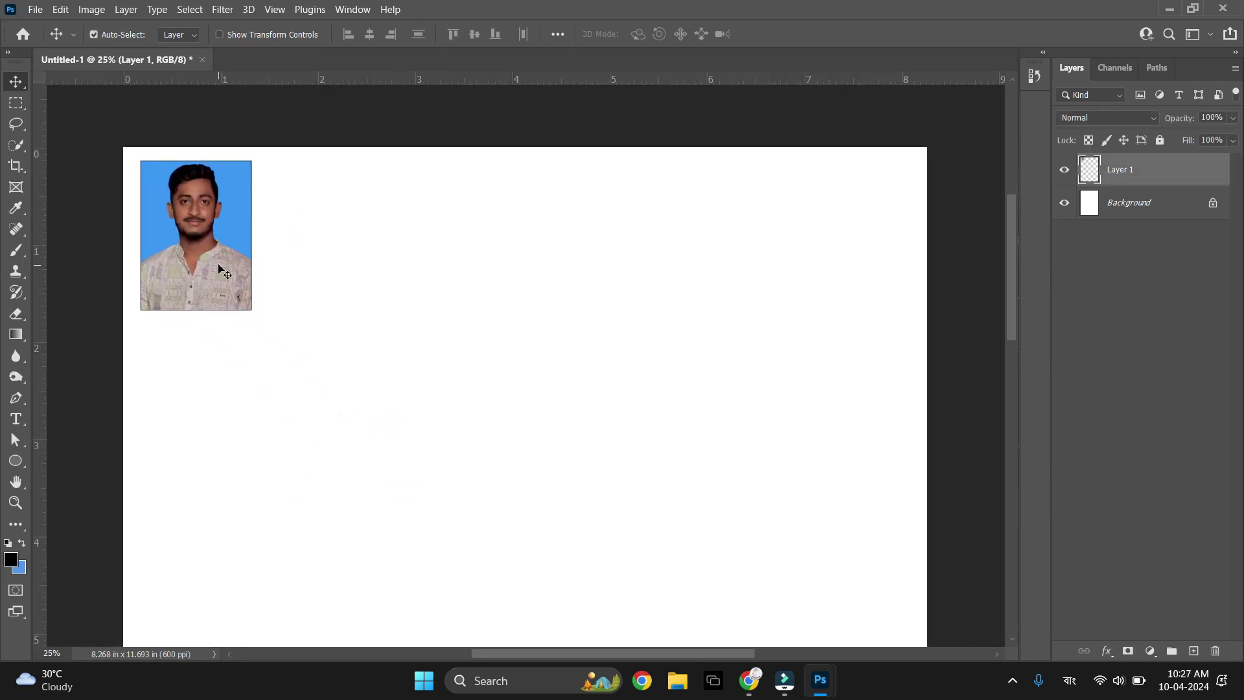
pyautogui.press('Right')
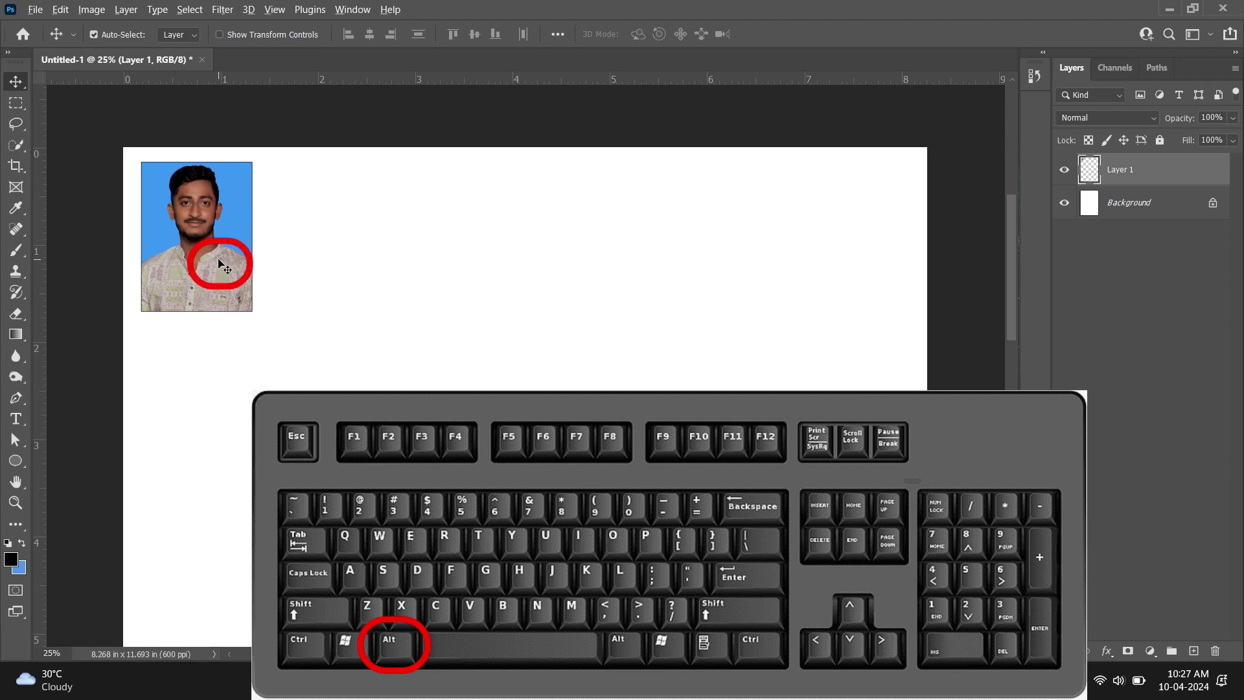
pyautogui.moveTo(219, 263); pyautogui.dragTo(343, 271)
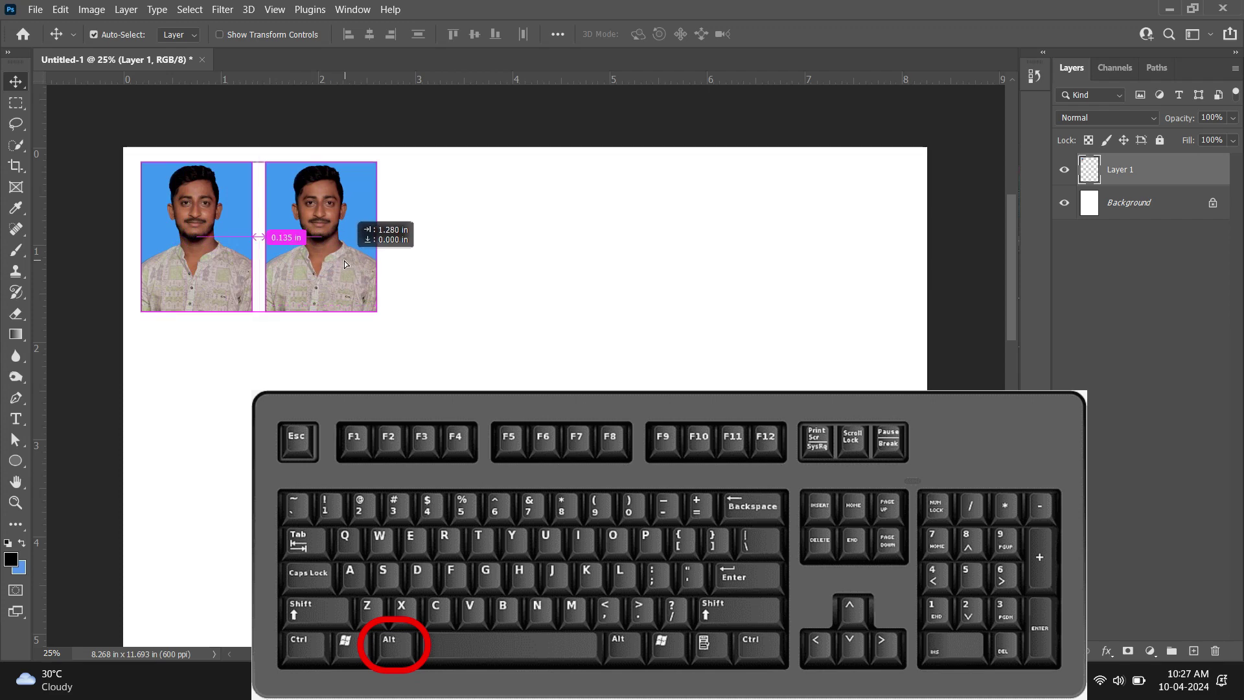
pyautogui.moveTo(343, 271); pyautogui.dragTo(842, 267)
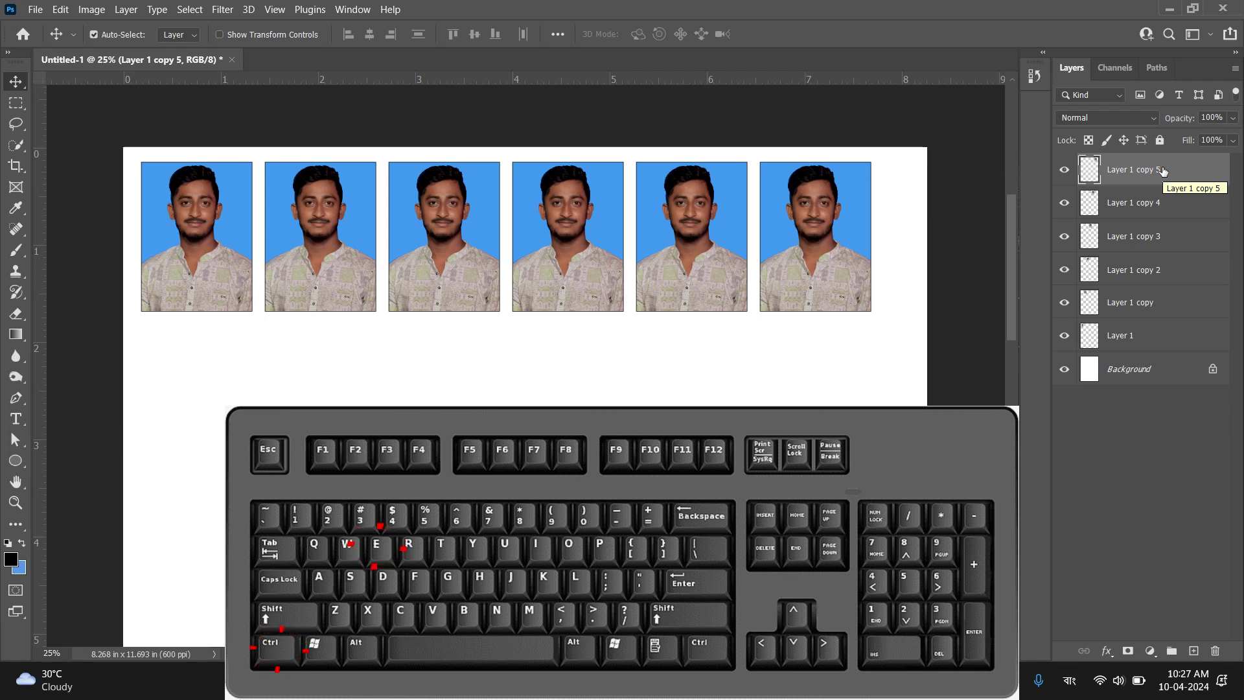
# Merge the six photos with Ctrl+E and Alt-drag the row down twice for three rows
pyautogui.hotkey('ctrl', 'e')
pyautogui.hotkey('ctrl', 'e')
pyautogui.hotkey('ctrl', 'e')
pyautogui.hotkey('ctrl', 'e')
pyautogui.hotkey('ctrl', 'e')
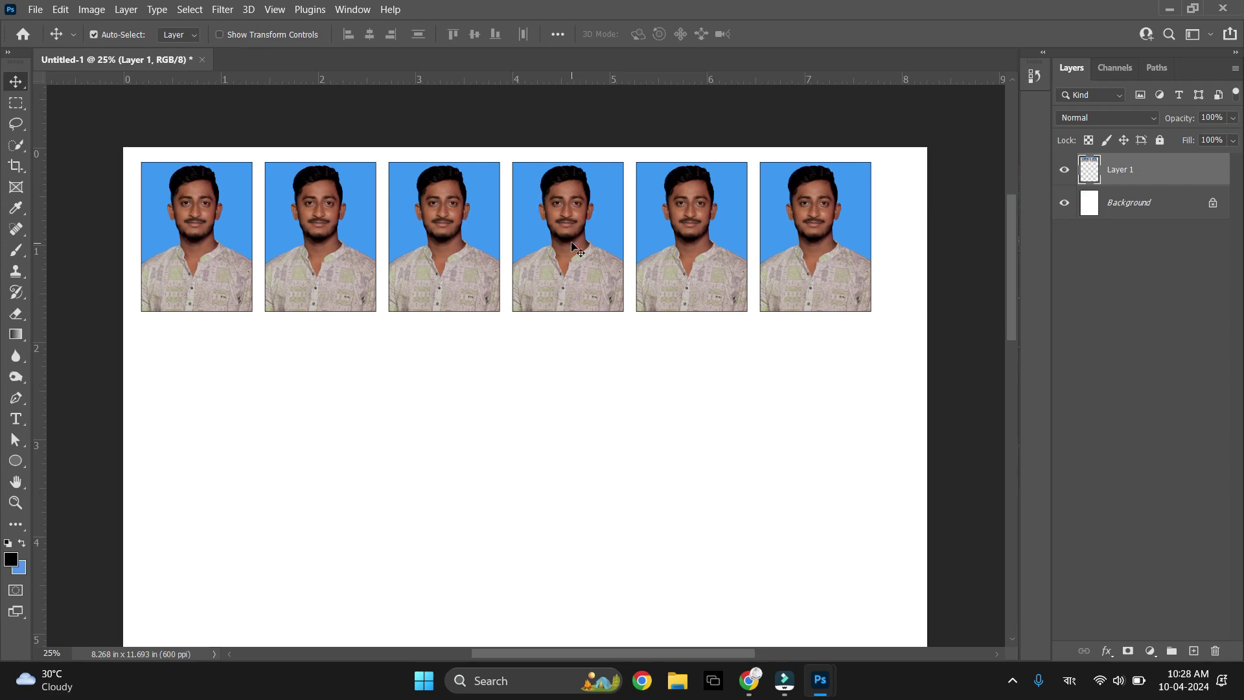
pyautogui.moveTo(570, 244)
pyautogui.mouseDown()
pyautogui.moveTo(589, 250)
pyautogui.moveTo(585, 446)
pyautogui.moveTo(587, 415)
pyautogui.mouseUp()
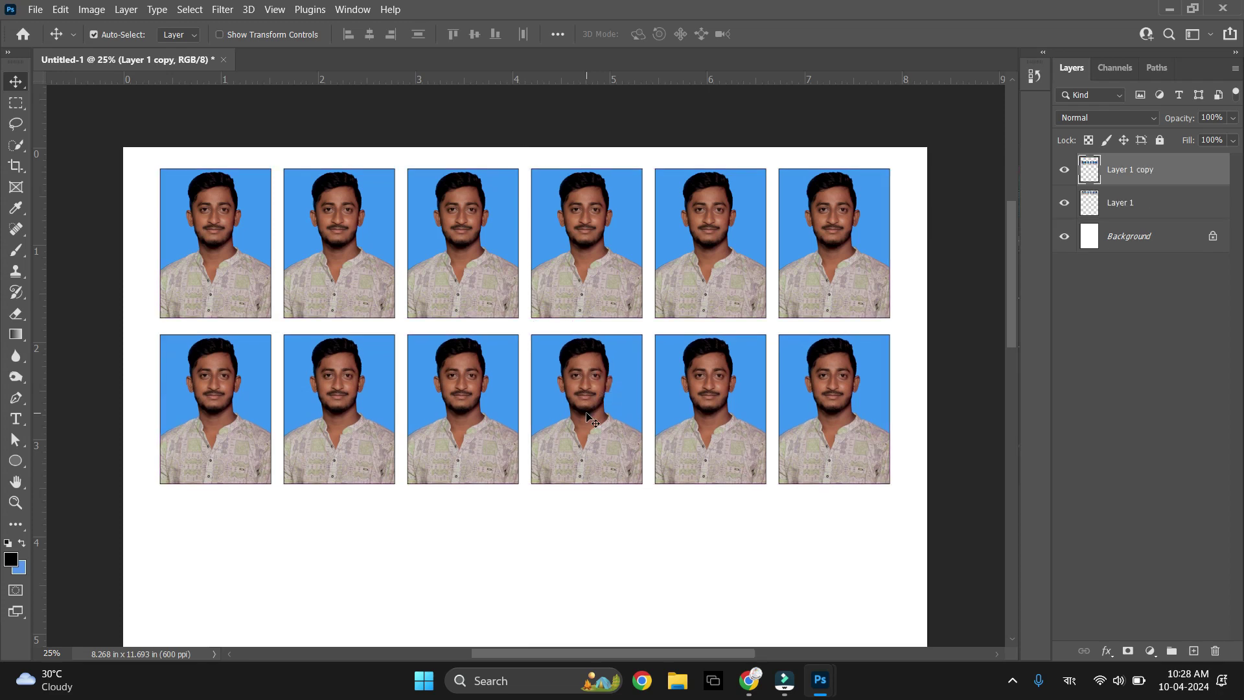
pyautogui.scroll(-2, 587, 417)
pyautogui.hotkey('ctrl', '-')
pyautogui.scroll(-2, 587, 418)
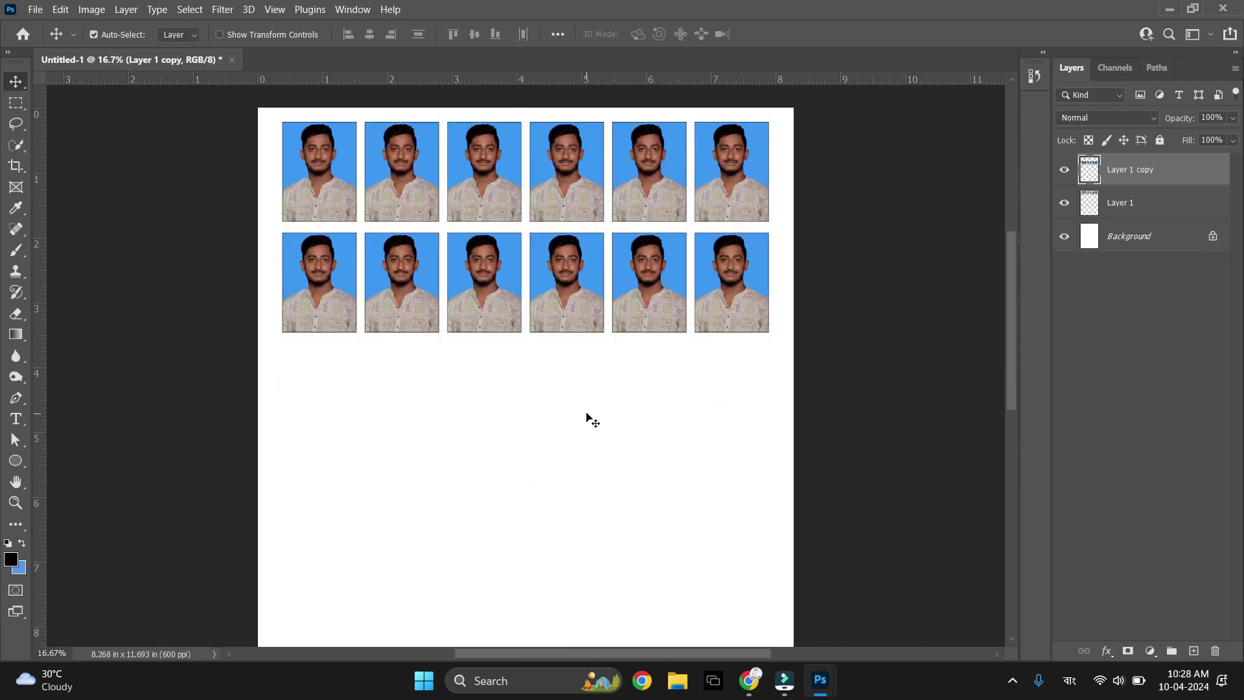
pyautogui.moveTo(568, 302); pyautogui.dragTo(564, 416)
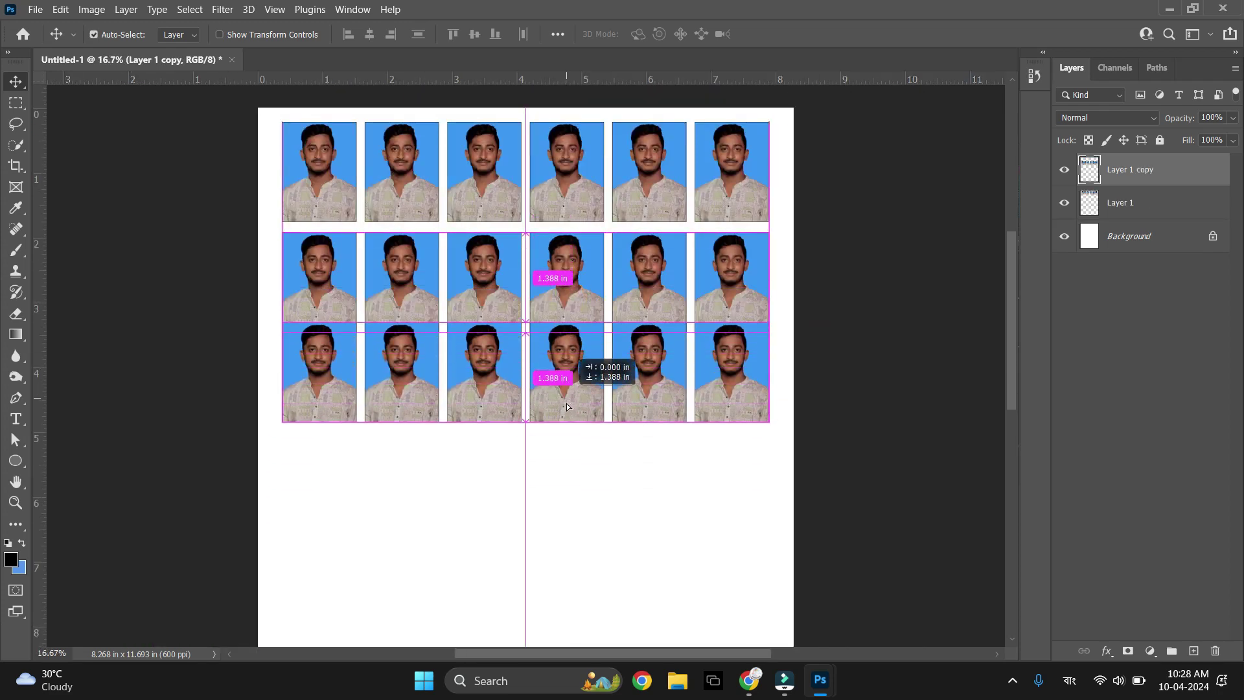
pyautogui.click(569, 493)
pyautogui.hotkey('ctrl', '-')
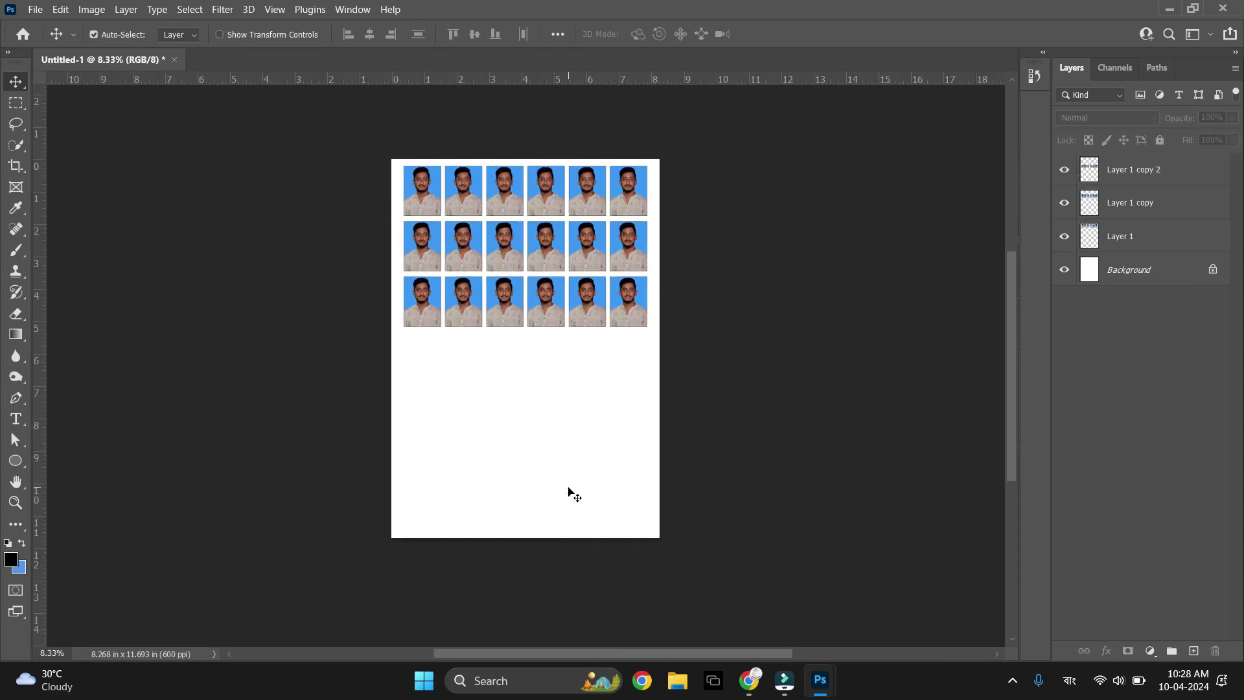
pyautogui.hotkey('ctrl', '+')
pyautogui.hotkey('ctrl', '+')
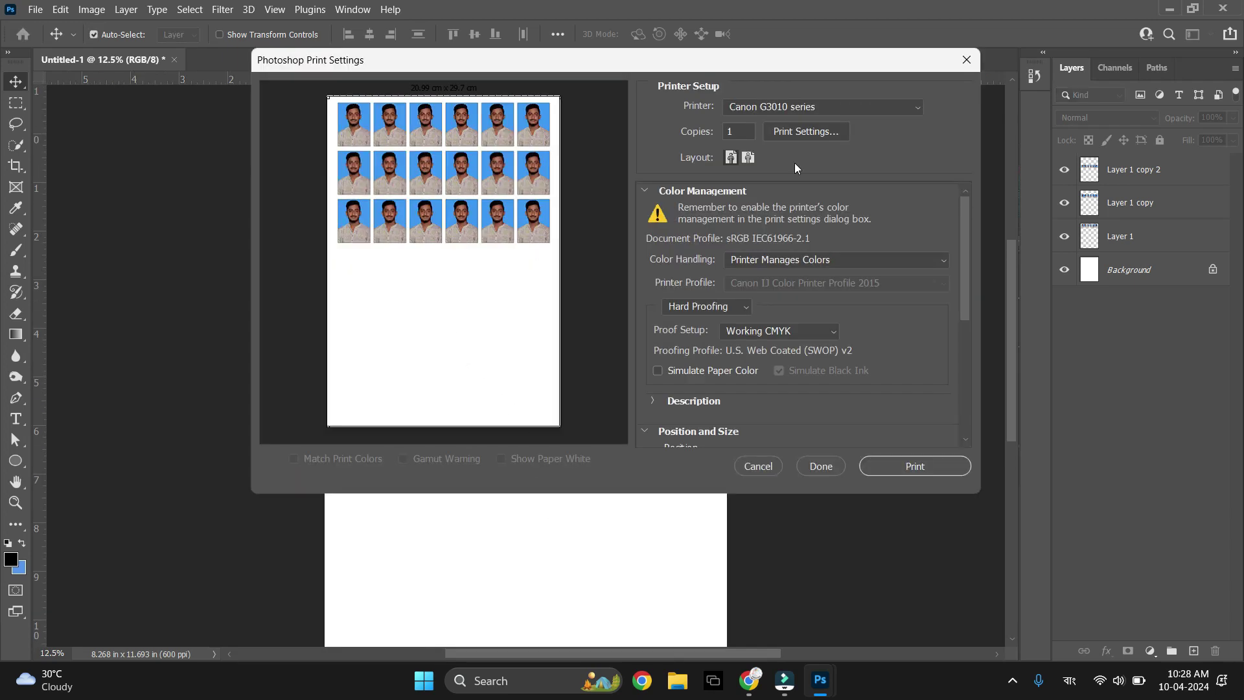
# In the Canon printer properties, use photo paper with High print quality and A4 paper size
pyautogui.click(784, 136)
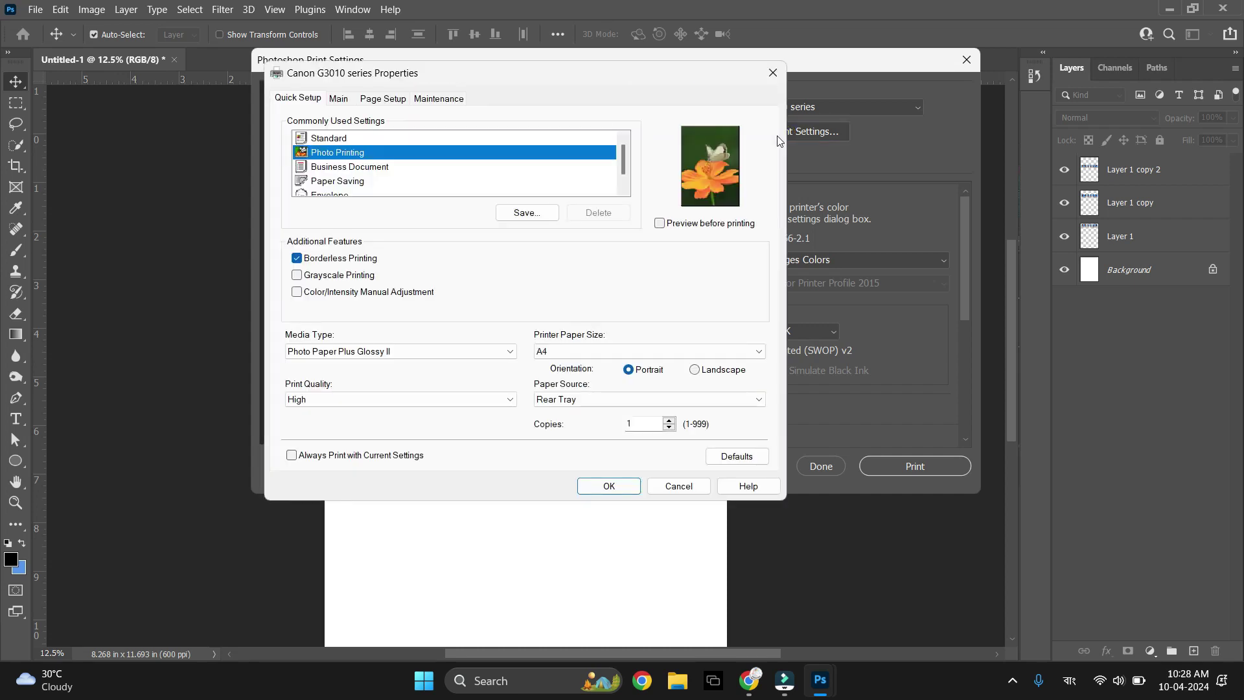
pyautogui.click(392, 153)
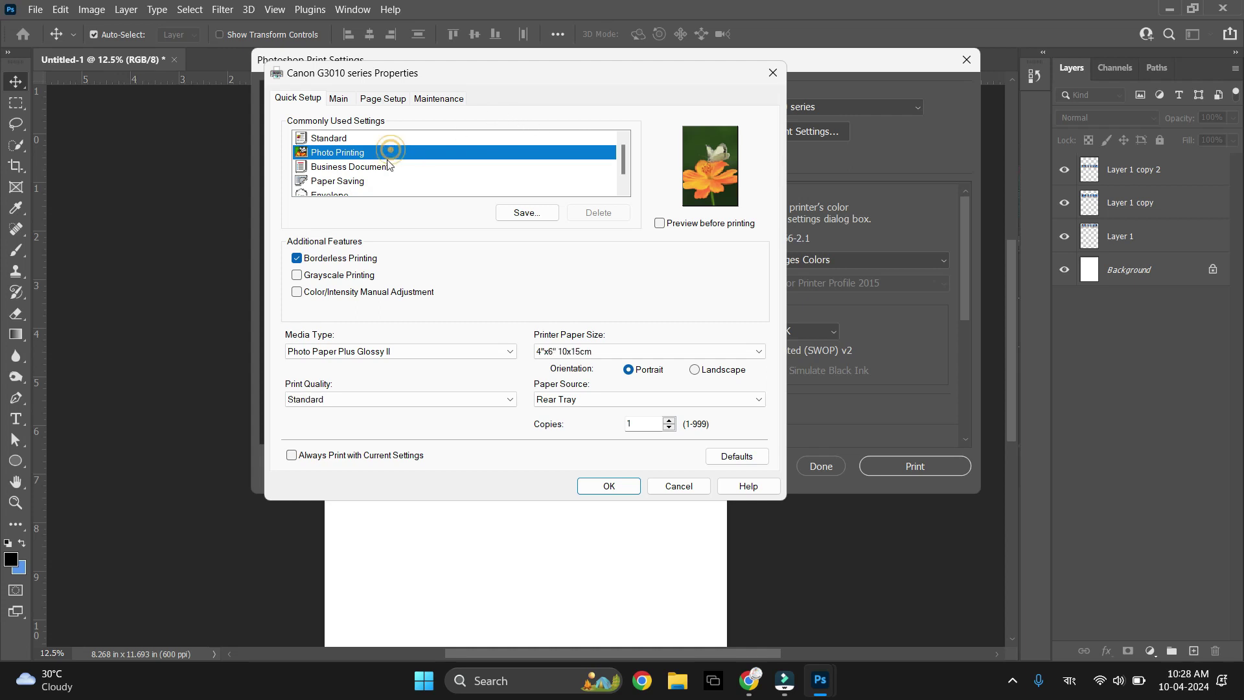
pyautogui.click(323, 353)
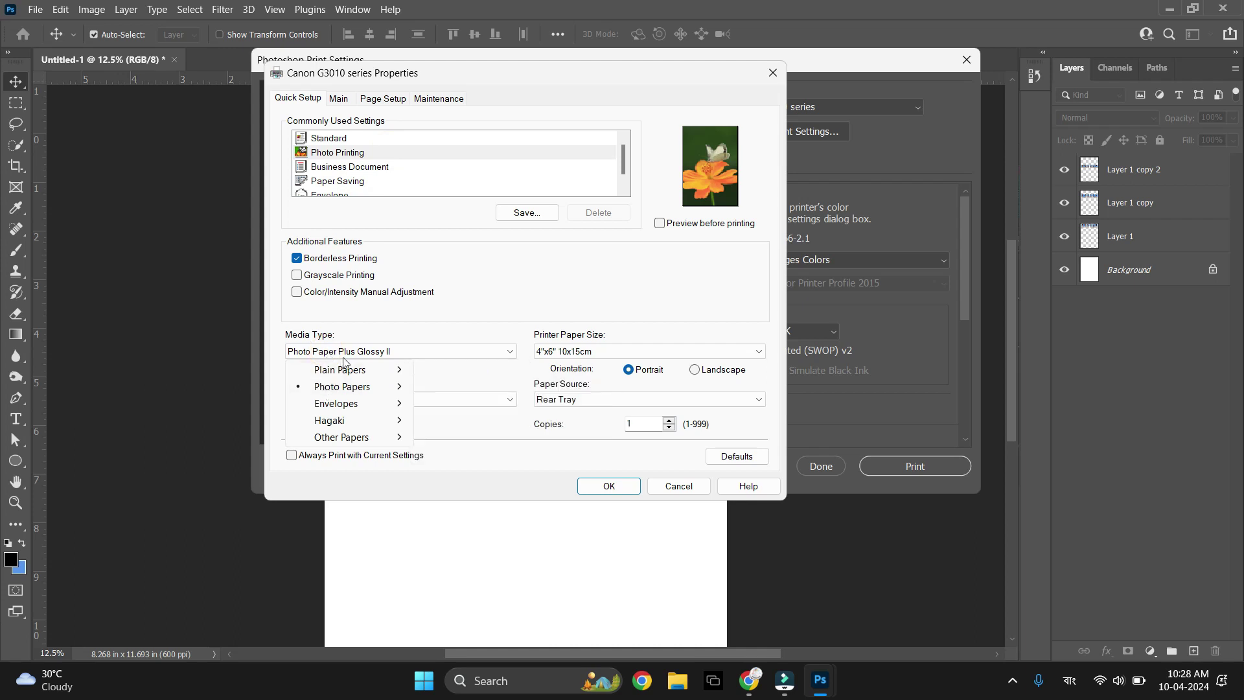
pyautogui.click(347, 352)
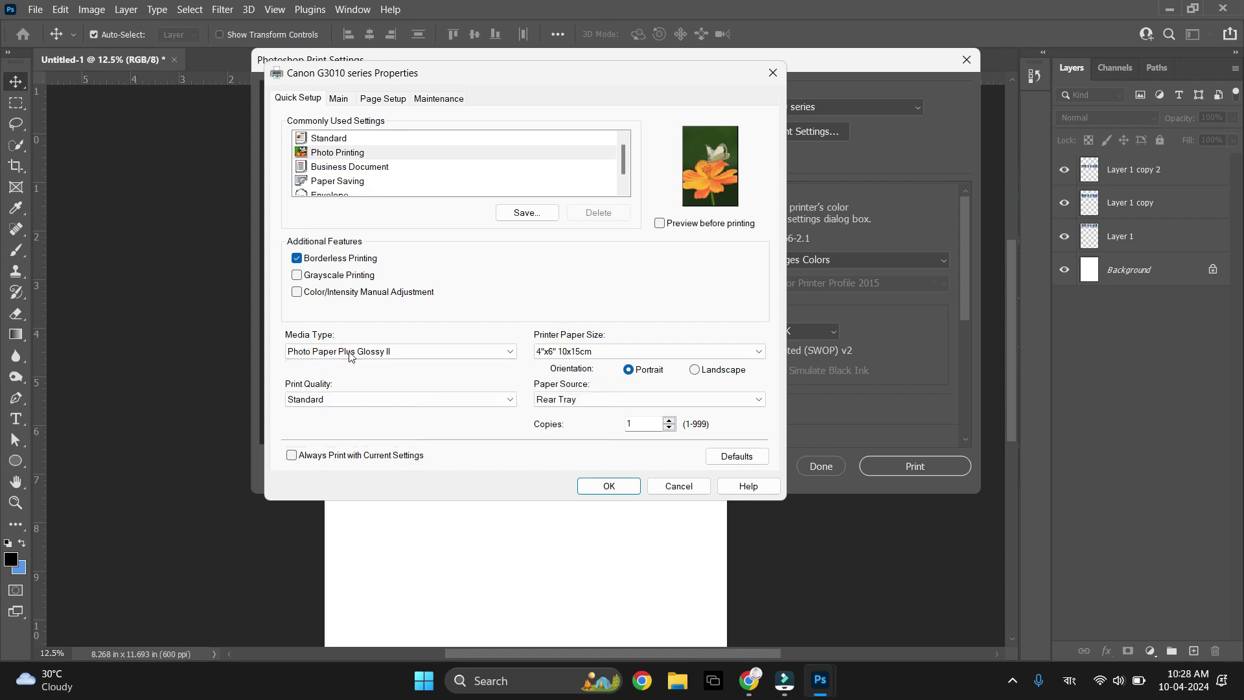
pyautogui.click(354, 398)
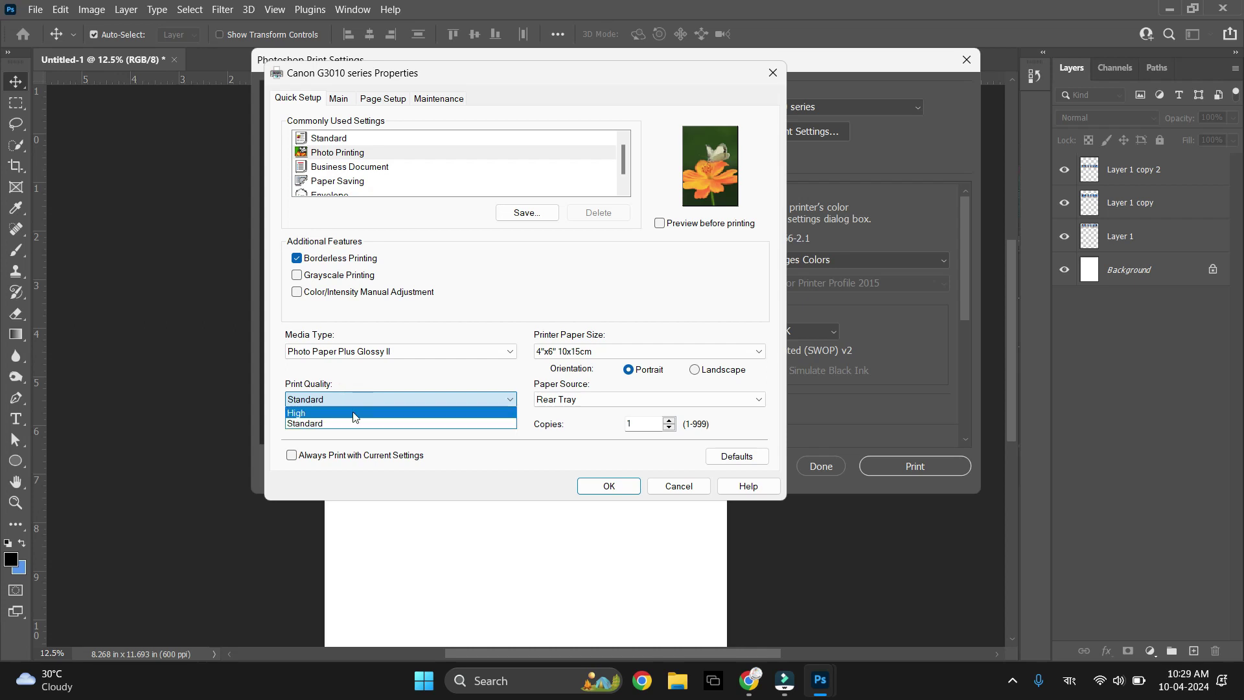
pyautogui.click(354, 412)
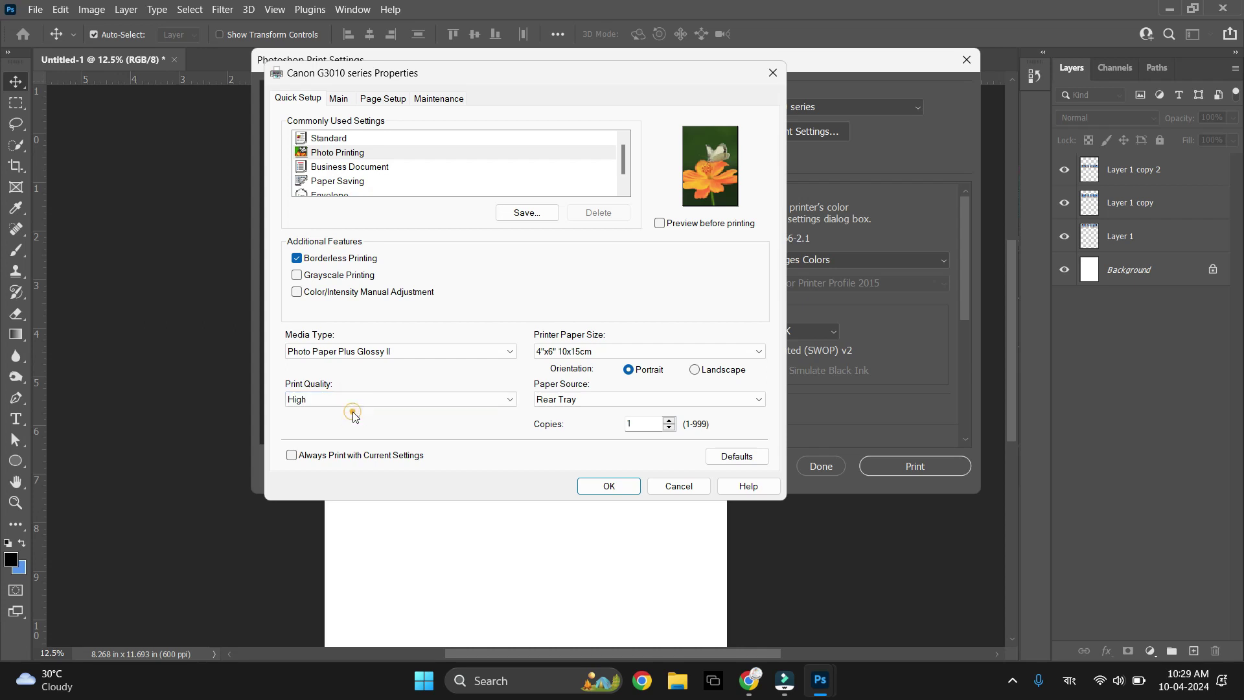
pyautogui.click(564, 353)
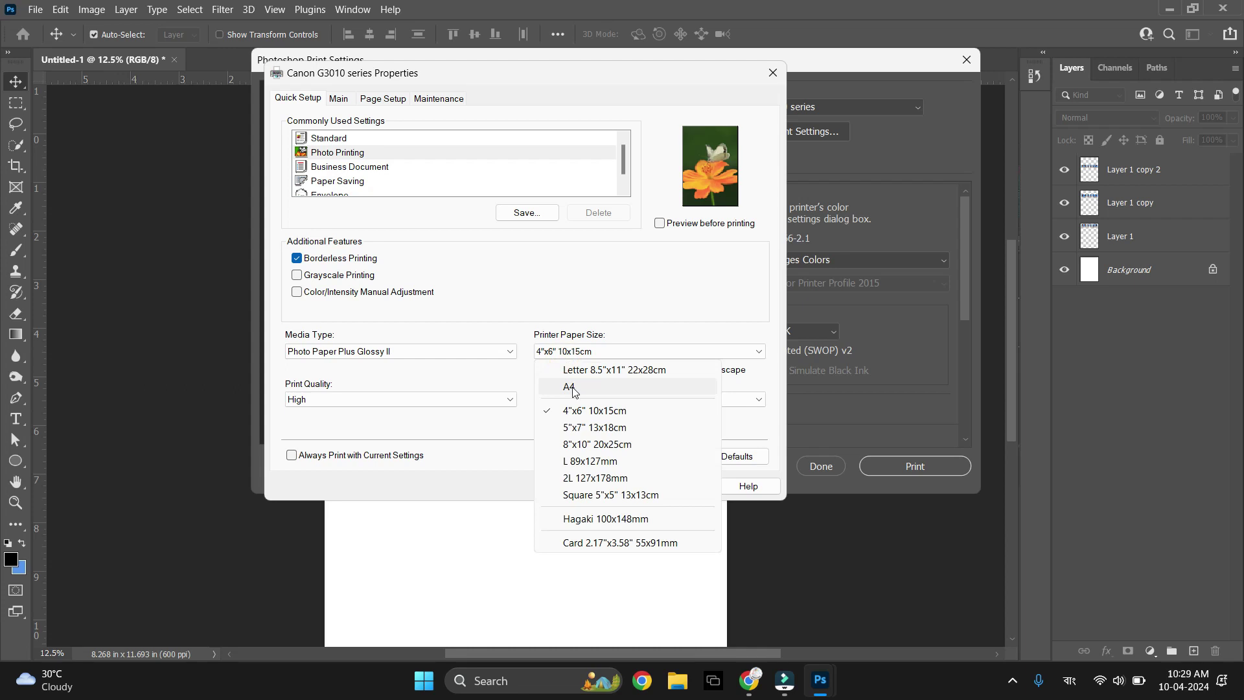
pyautogui.click(569, 387)
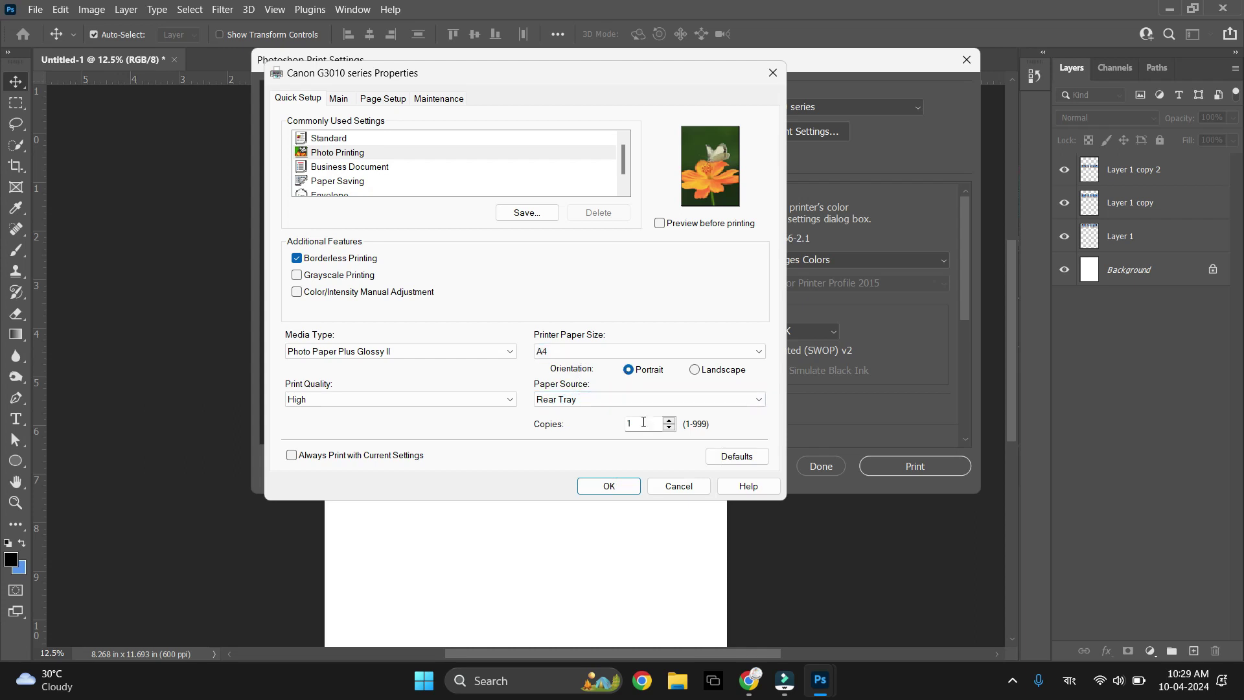
pyautogui.click(605, 491)
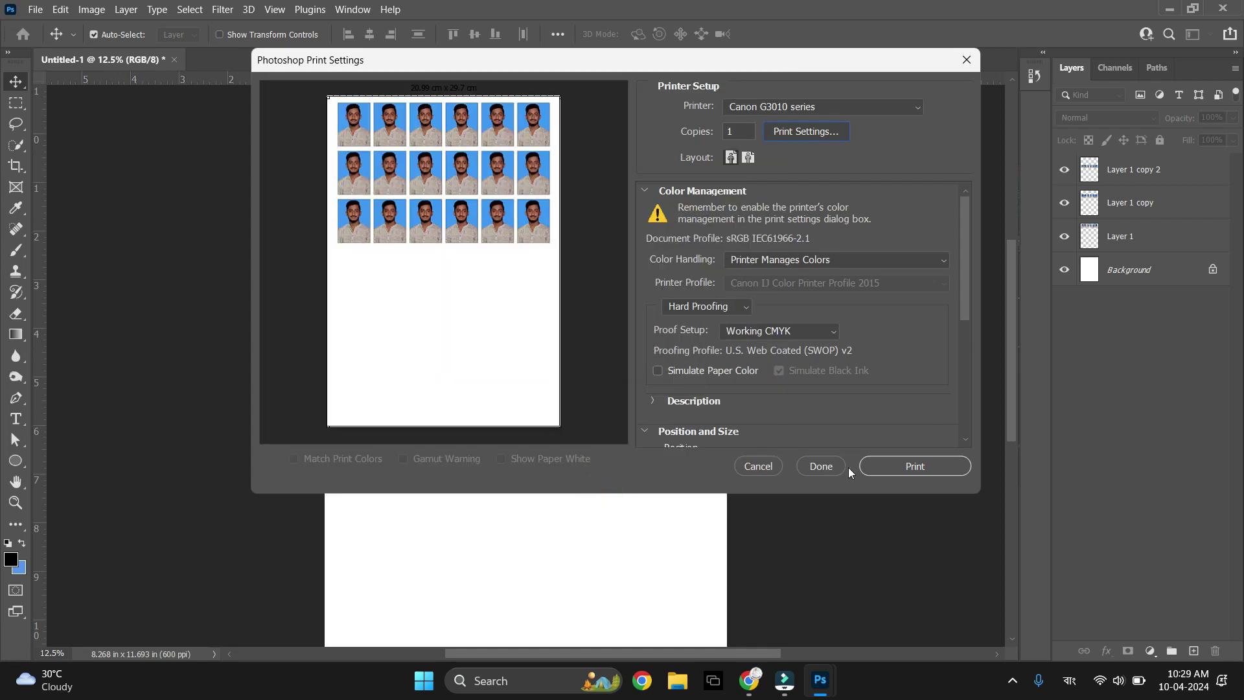
# Close Print Settings and start saving a copy to the Desktop on this computer
pyautogui.click(887, 468)
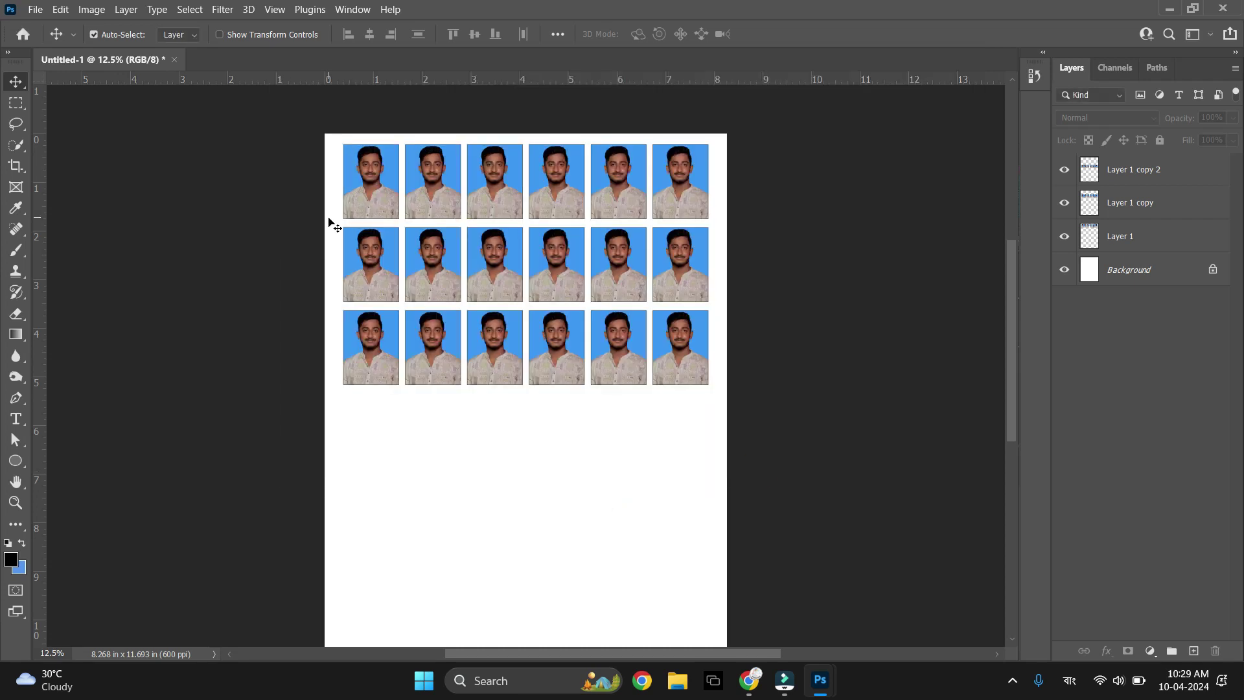
pyautogui.click(37, 9)
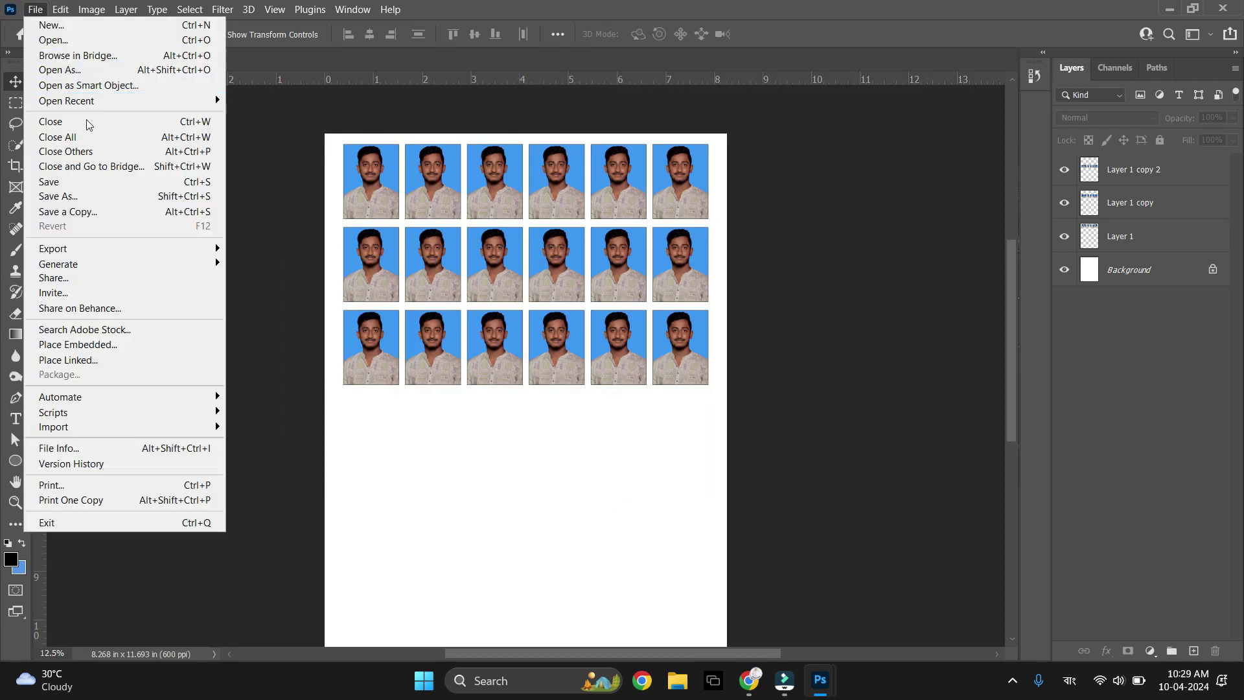
pyautogui.click(99, 196)
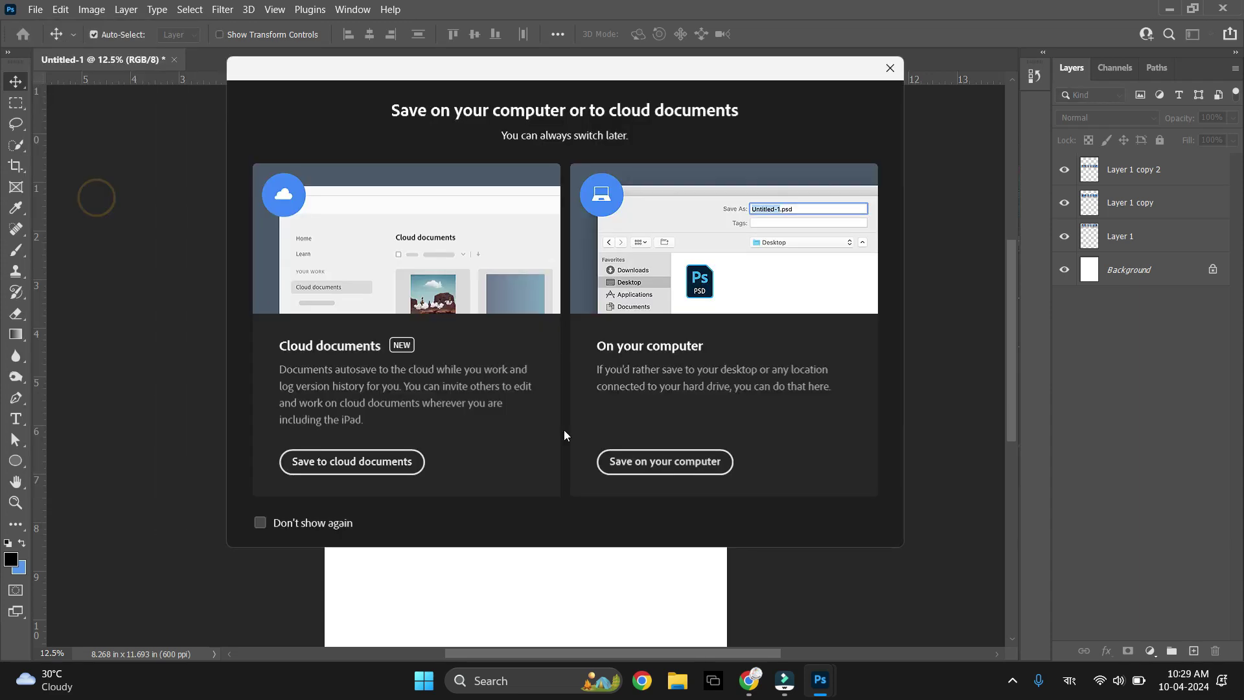
pyautogui.click(636, 462)
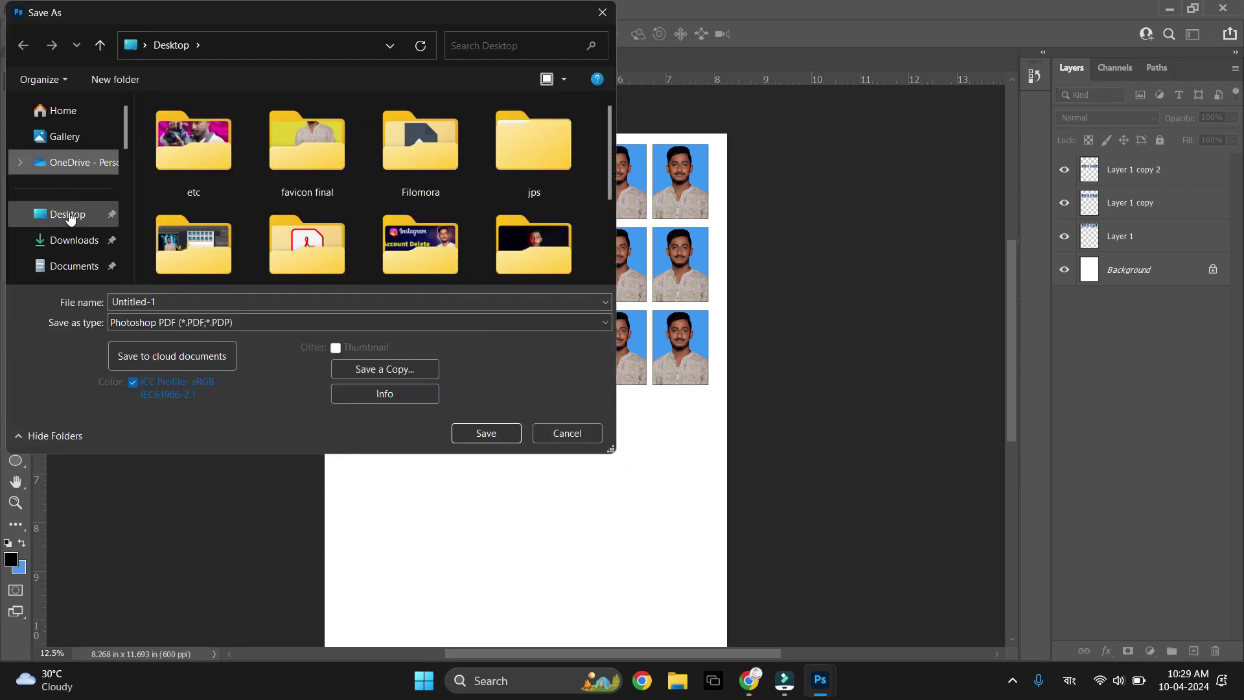
pyautogui.click(65, 214)
# Name the file 'my passportsize photo' as Photoshop PDF and accept the PDF save prompts
pyautogui.doubleClick(162, 302)
pyautogui.press('BackSpace')
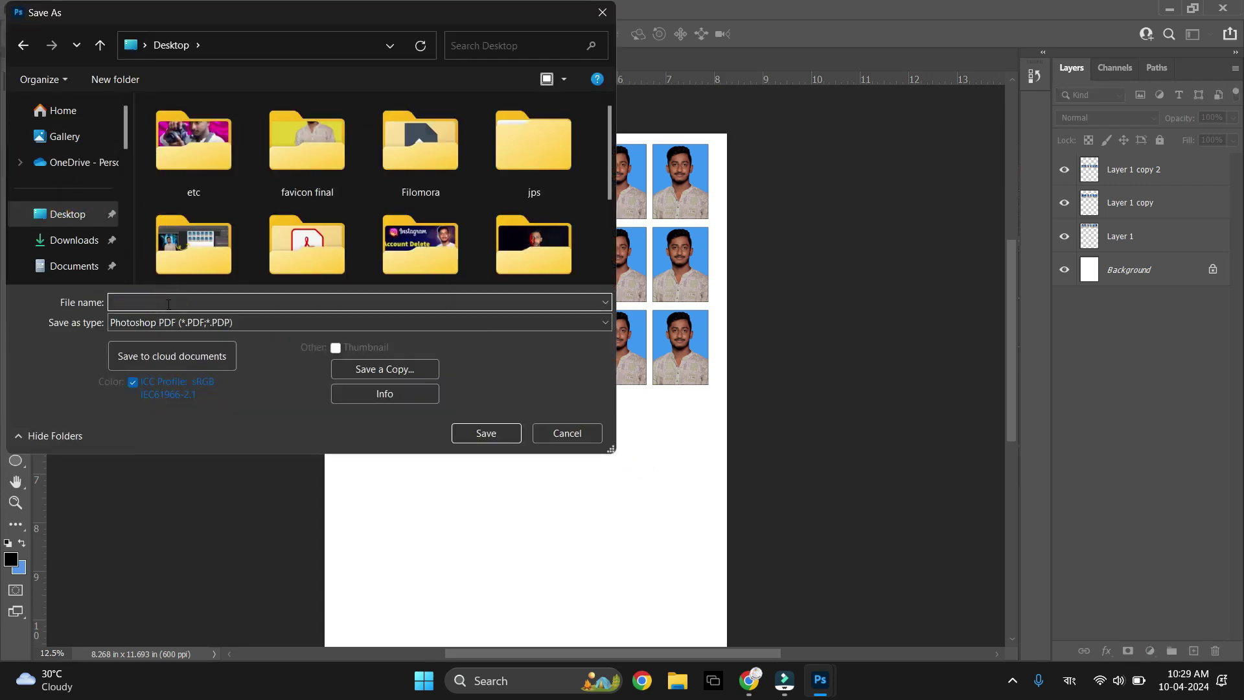
pyautogui.write('my passportsize photo')
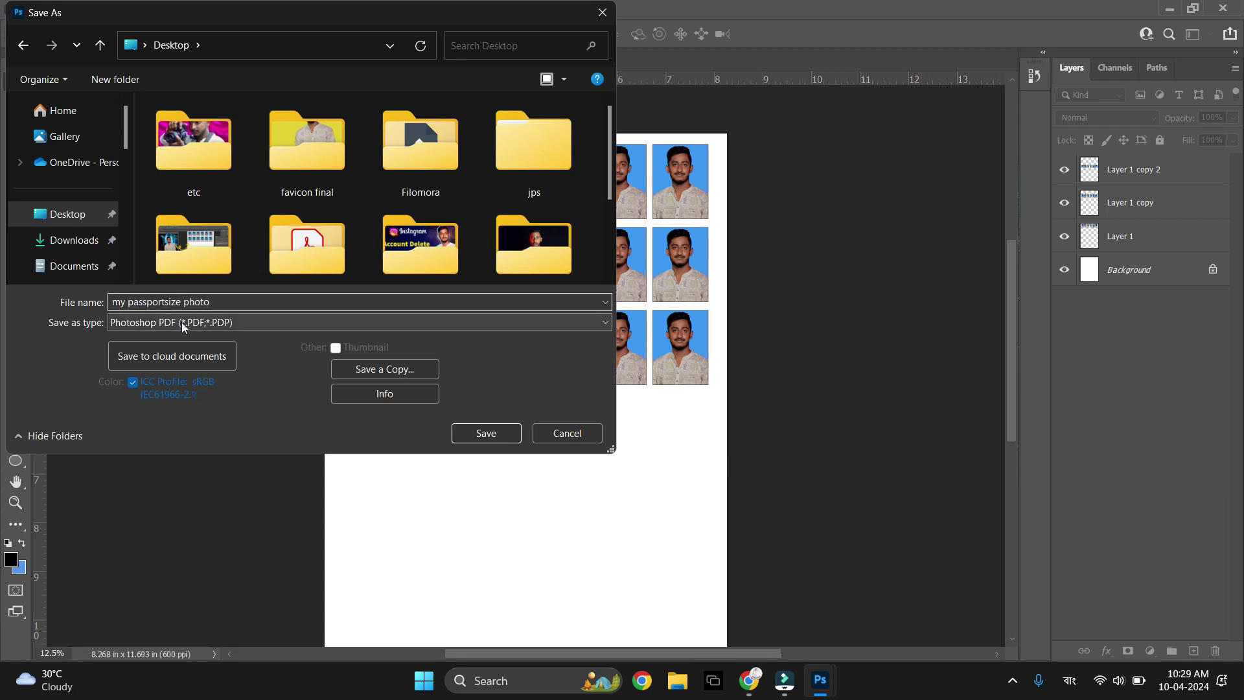
pyautogui.click(235, 324)
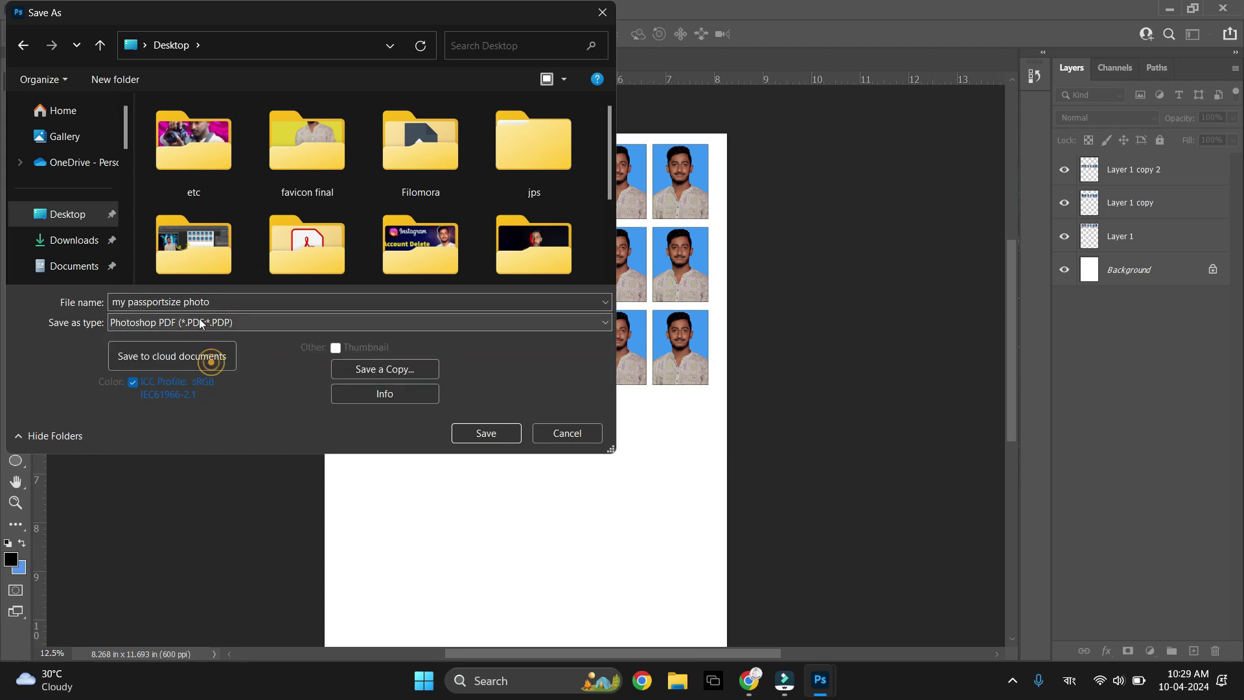
pyautogui.click(484, 433)
pyautogui.click(644, 278)
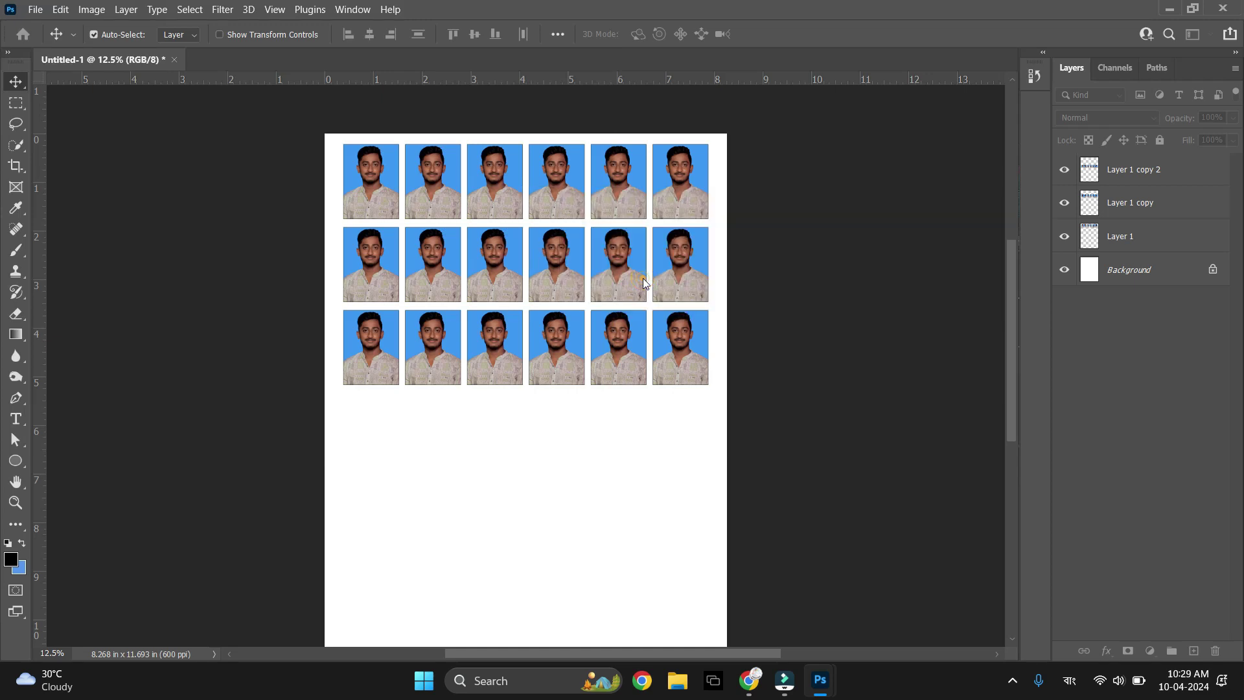
pyautogui.click(780, 479)
pyautogui.click(684, 303)
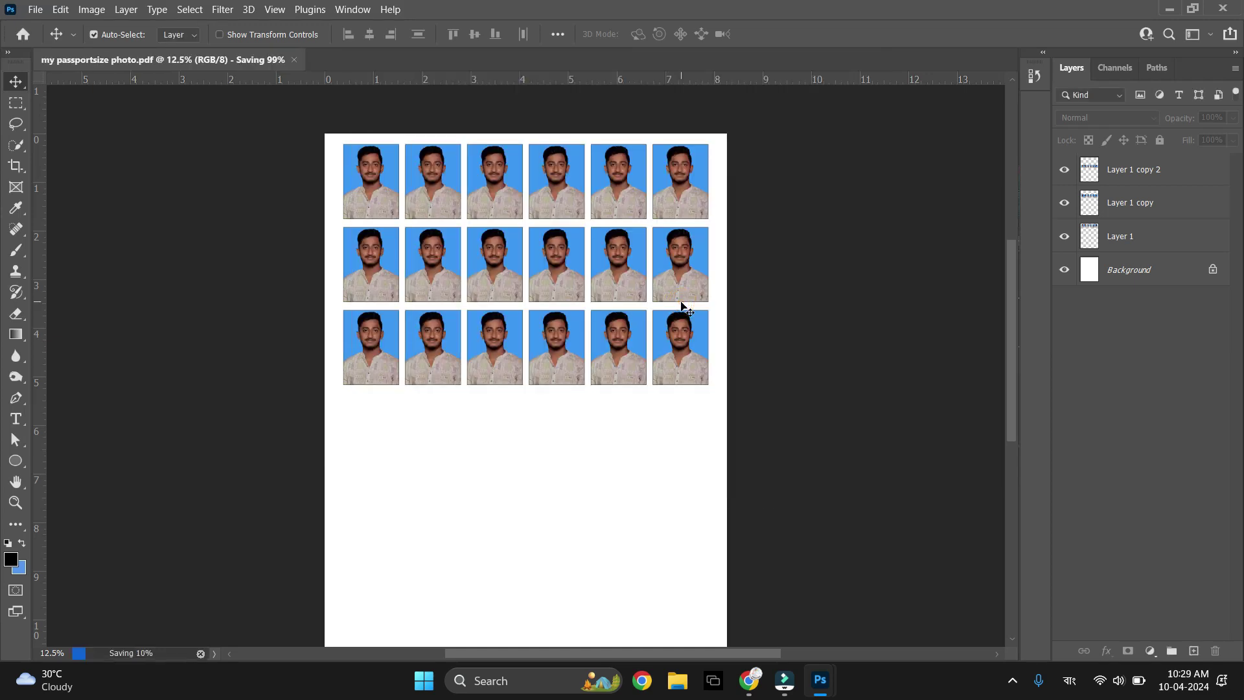
pyautogui.click(36, 10)
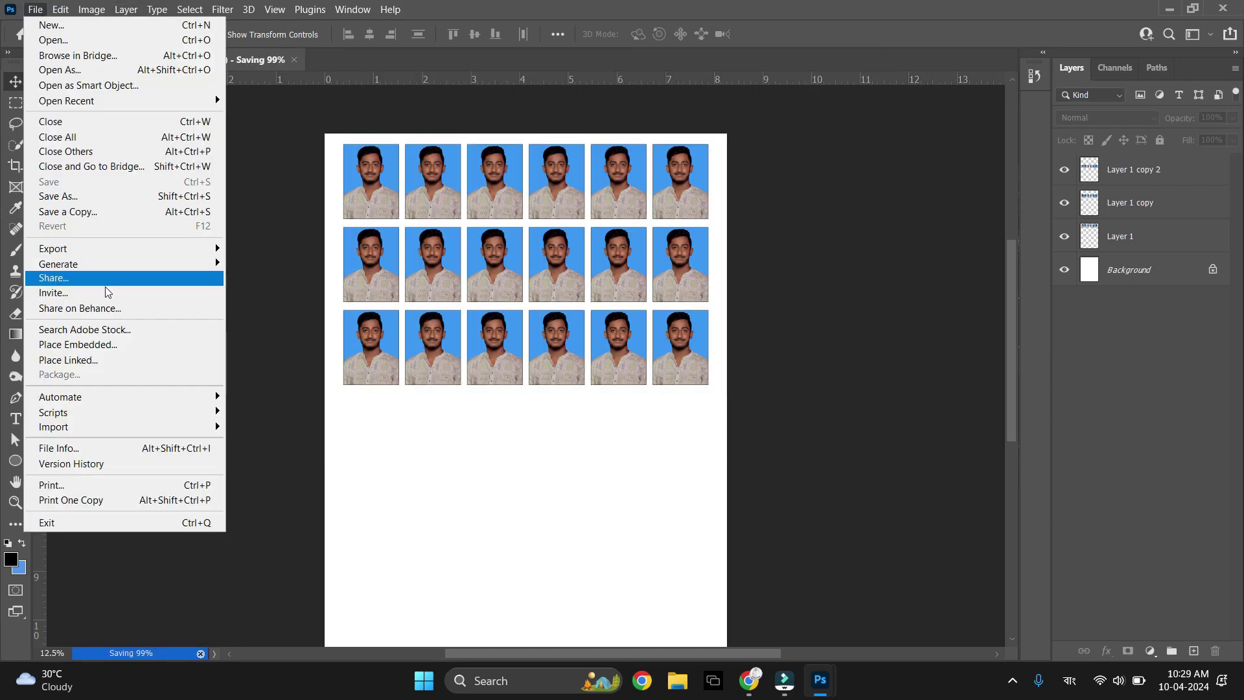
pyautogui.moveTo(58, 249)
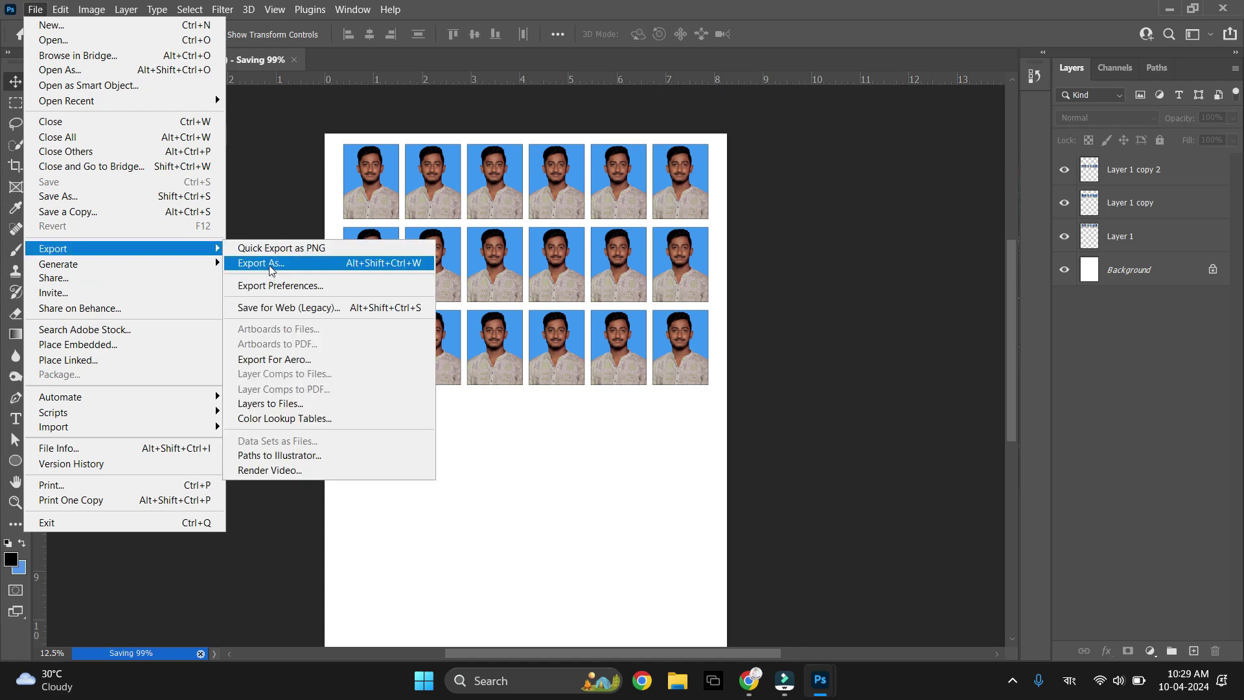
pyautogui.click(272, 264)
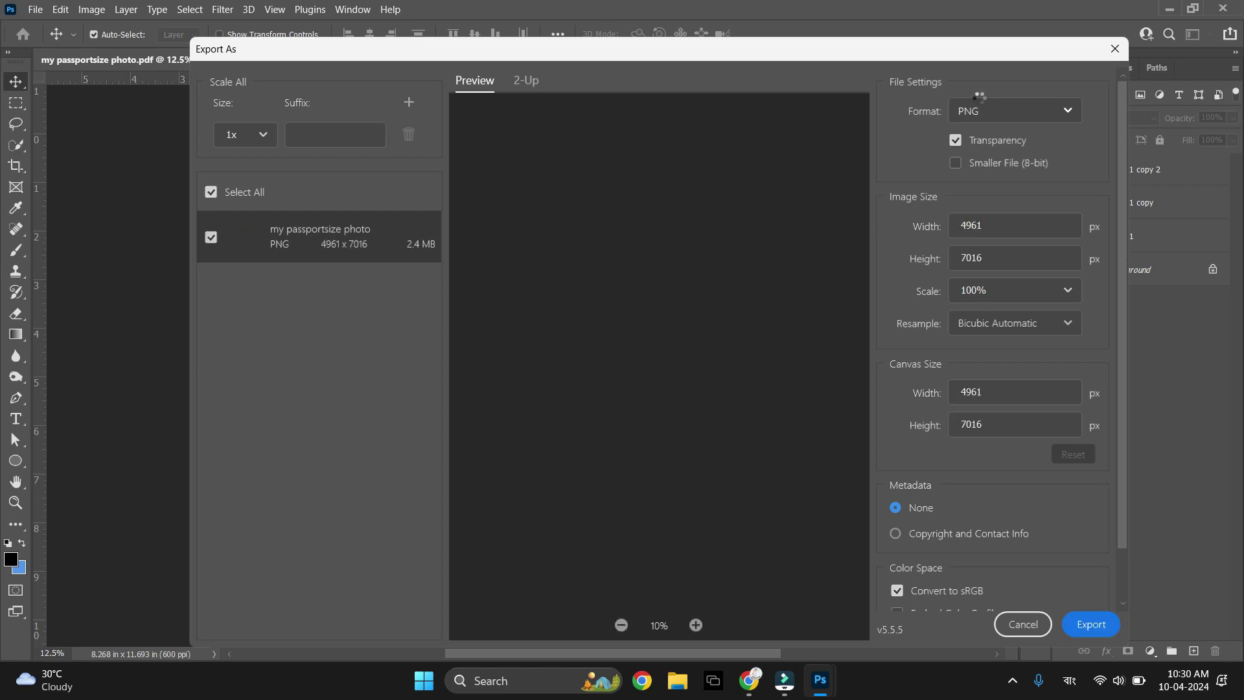
pyautogui.click(1000, 111)
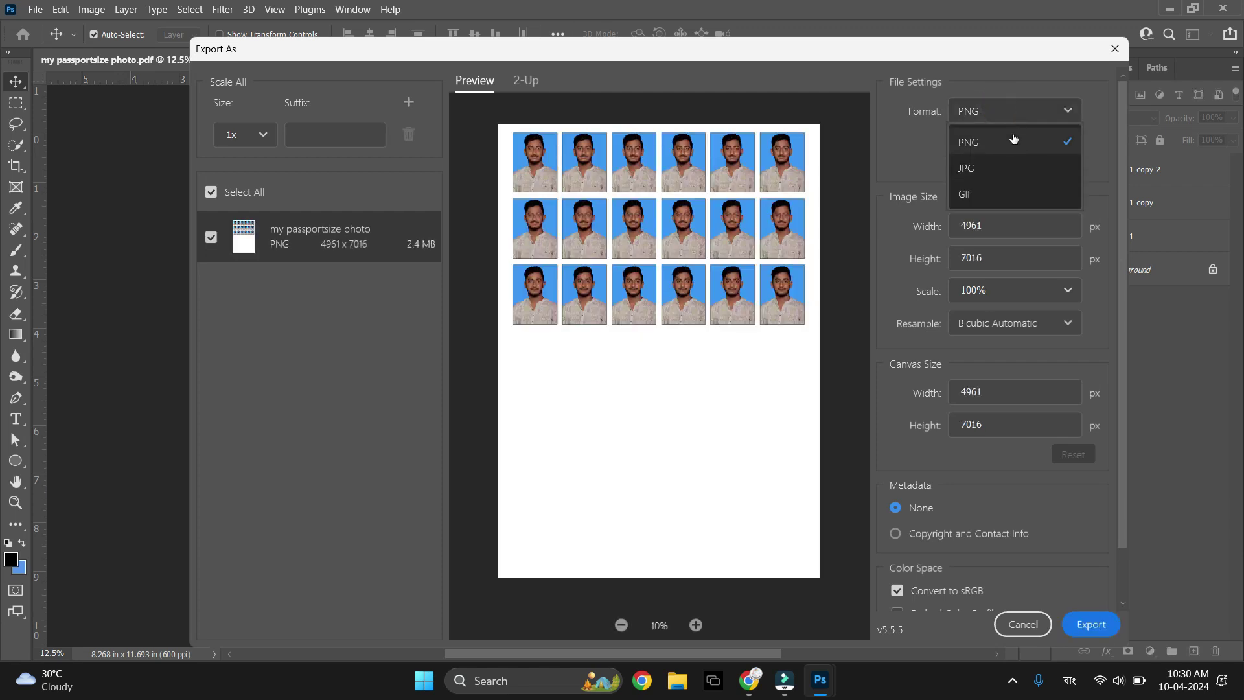
pyautogui.click(1017, 108)
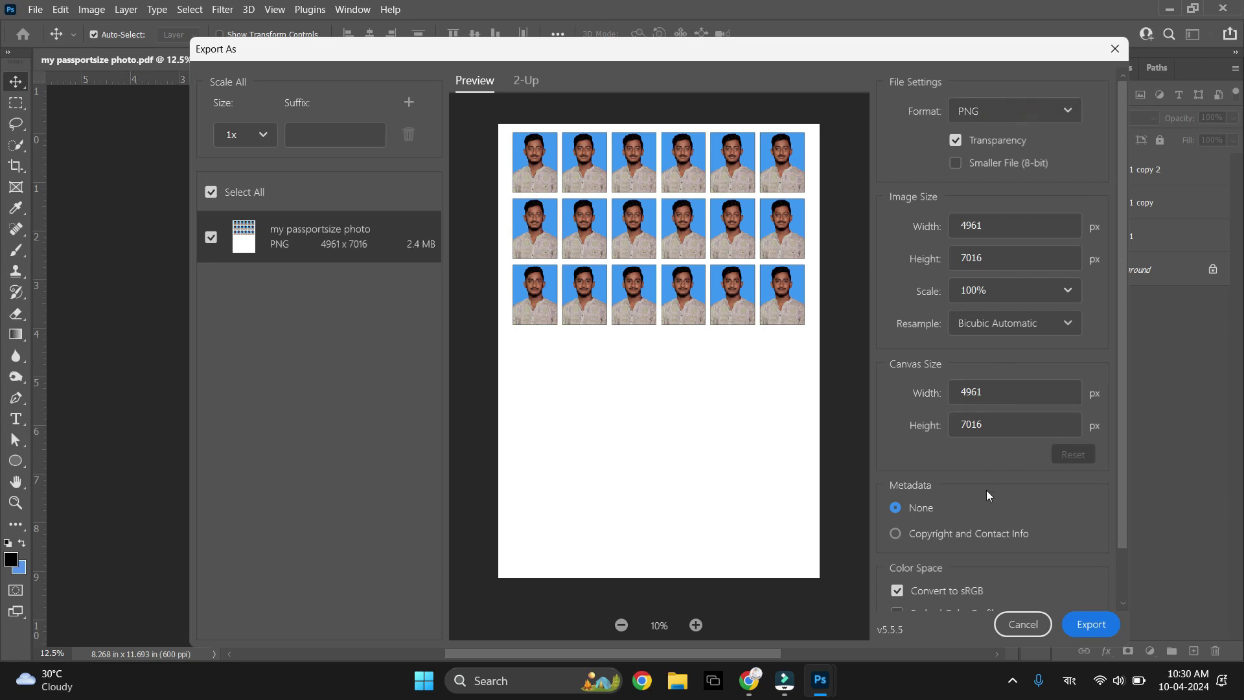
pyautogui.scroll(-2, 986, 495)
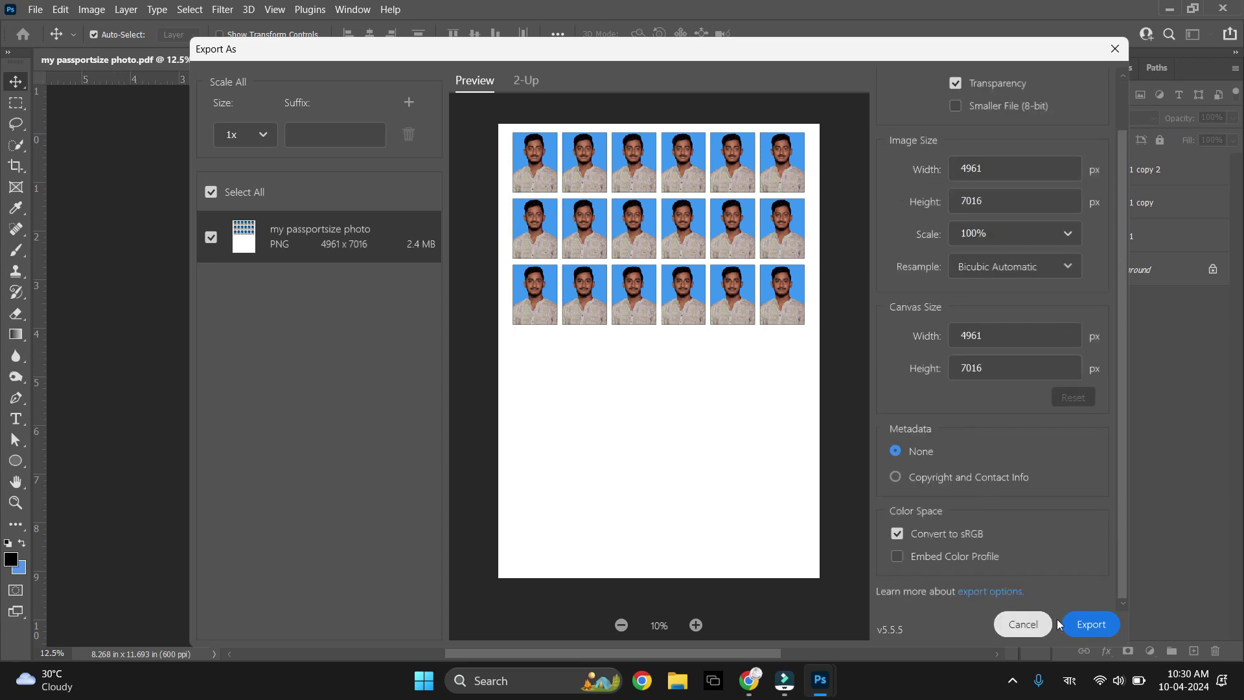
pyautogui.click(1077, 626)
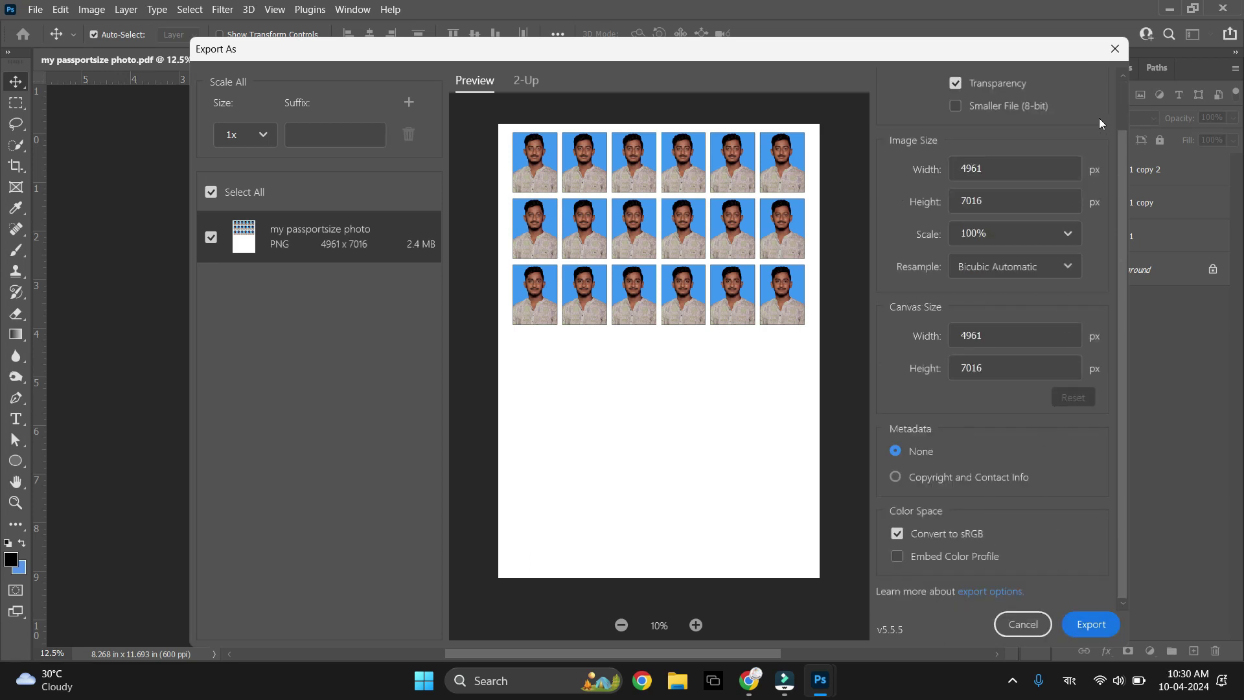
pyautogui.click(1113, 48)
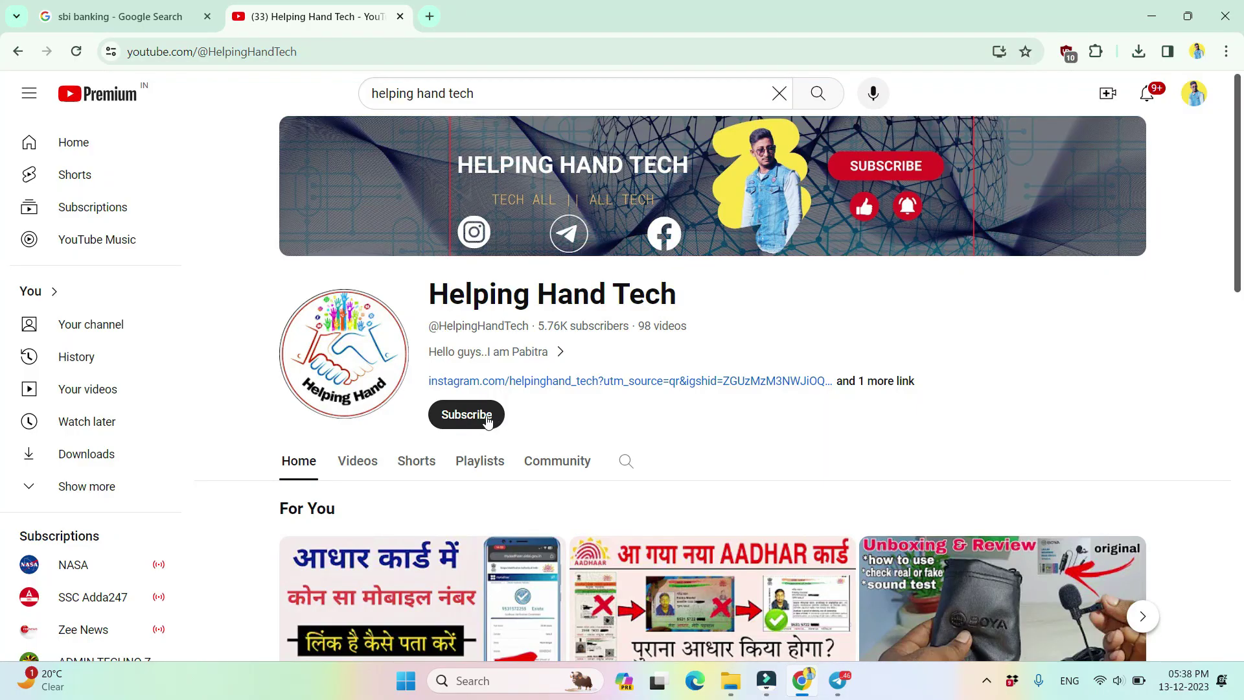
# Subscribe to Helping Hand Tech and set its notification bell to All
pyautogui.click(484, 419)
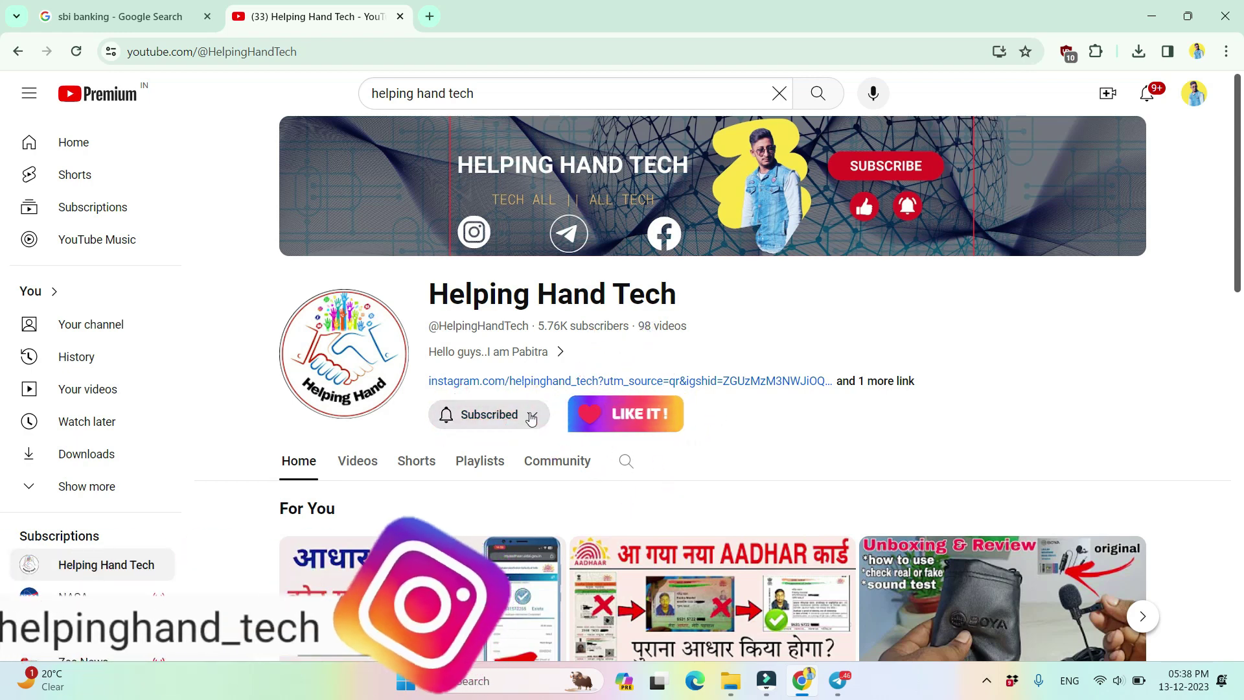
pyautogui.click(532, 417)
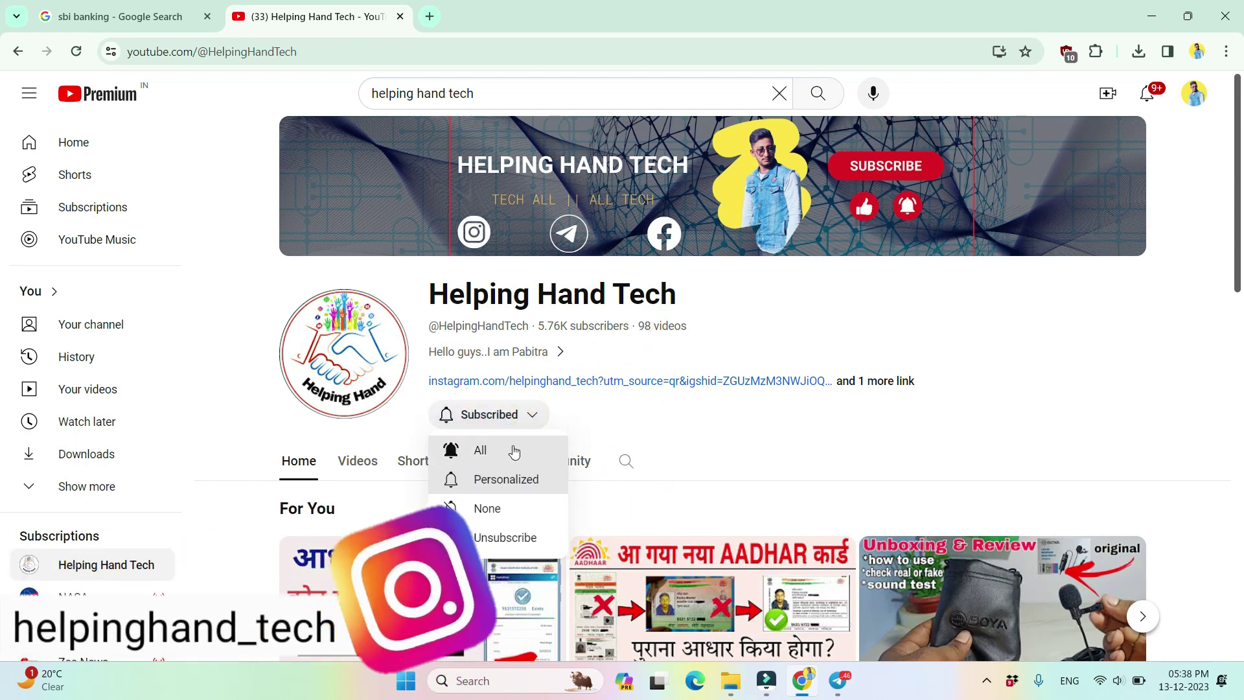
pyautogui.click(513, 447)
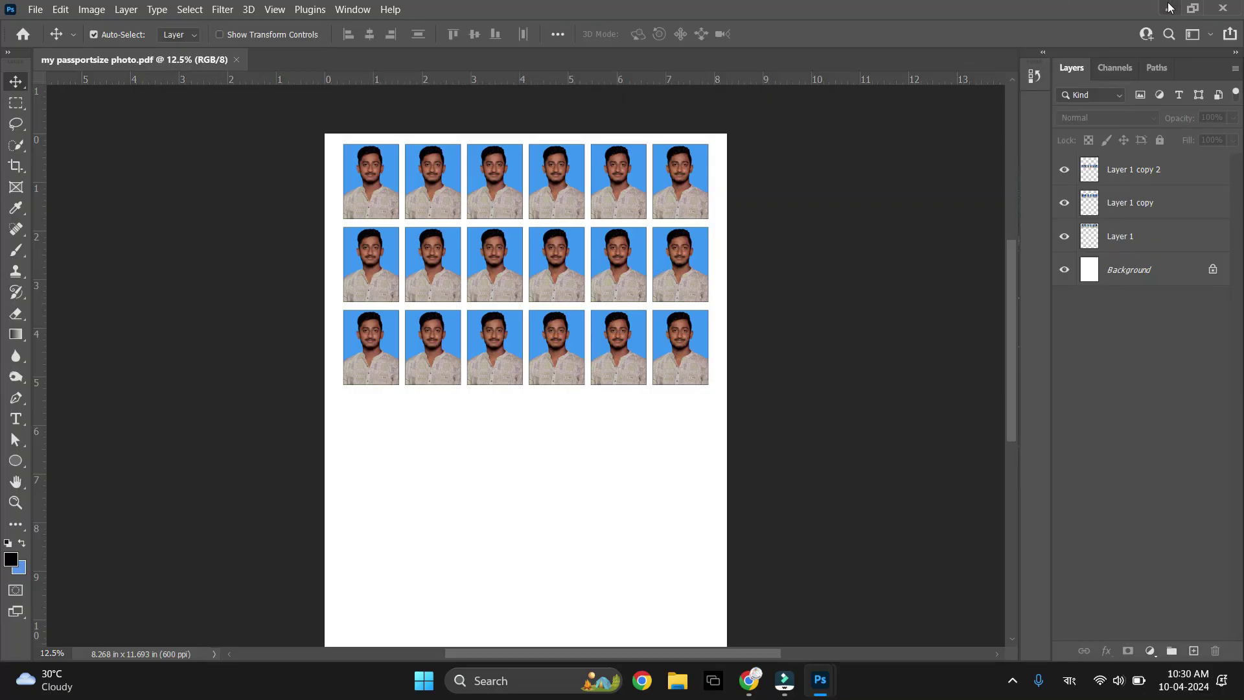
# Hide Photoshop, maximize Acrobat on 'my passportsize photo.pdf', and zoom the sheet to 200%
pyautogui.click(1169, 9)
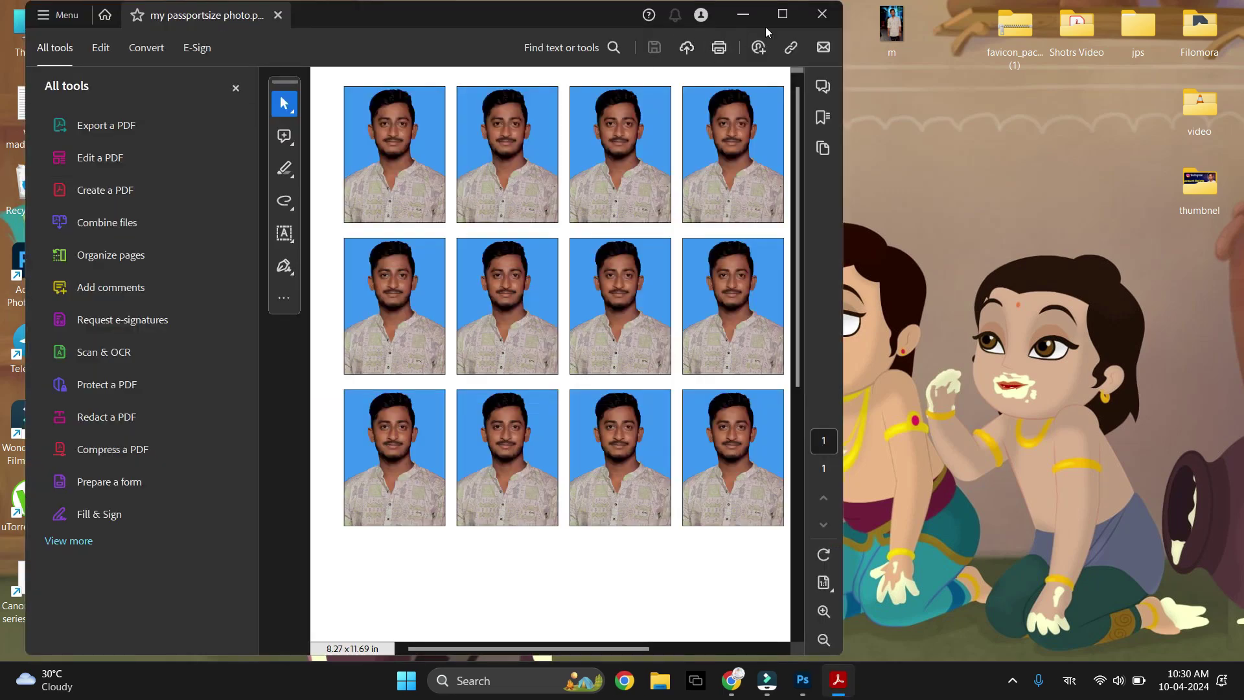
pyautogui.click(783, 14)
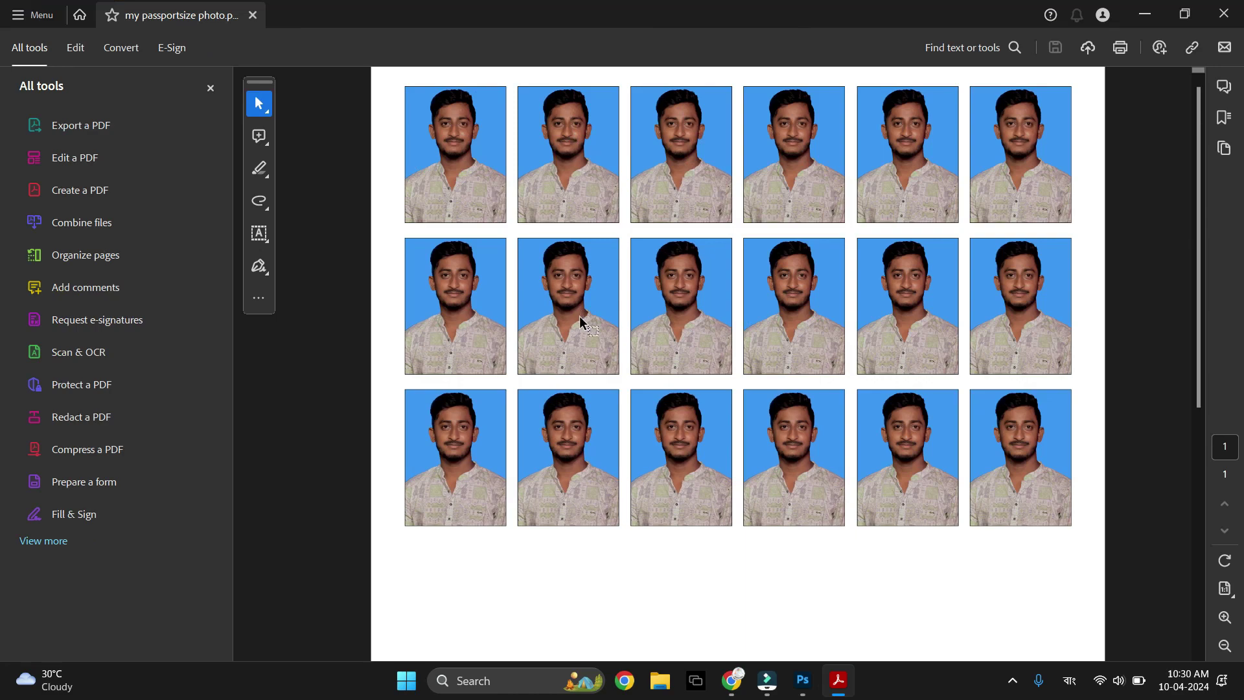
pyautogui.hotkey('ctrl', '+')
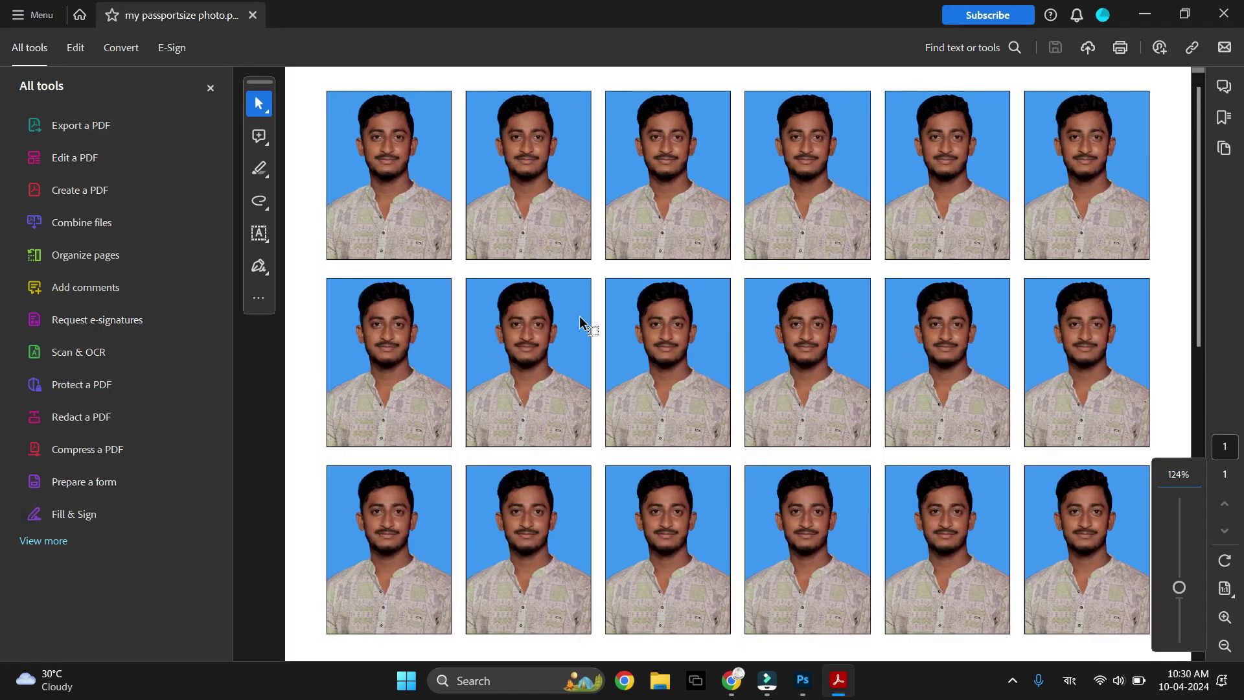
pyautogui.hotkey('ctrl', '+')
pyautogui.hotkey('ctrl', '+')
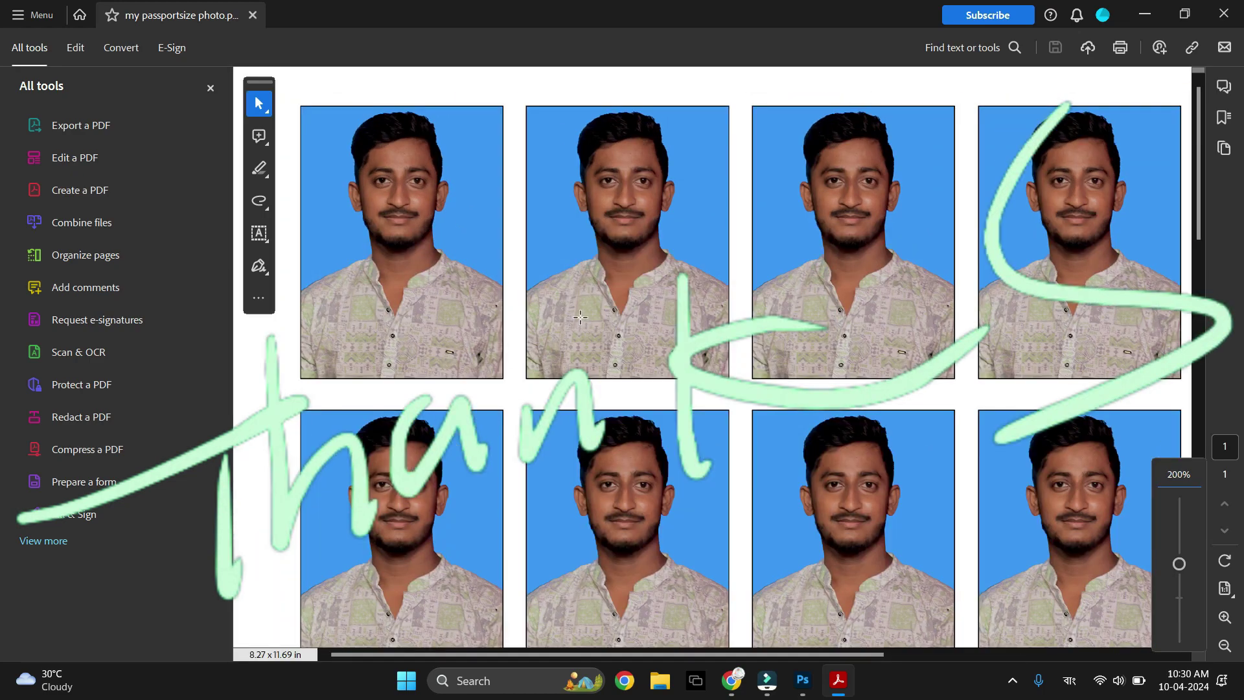
pyautogui.hotkey('ctrl', '+')
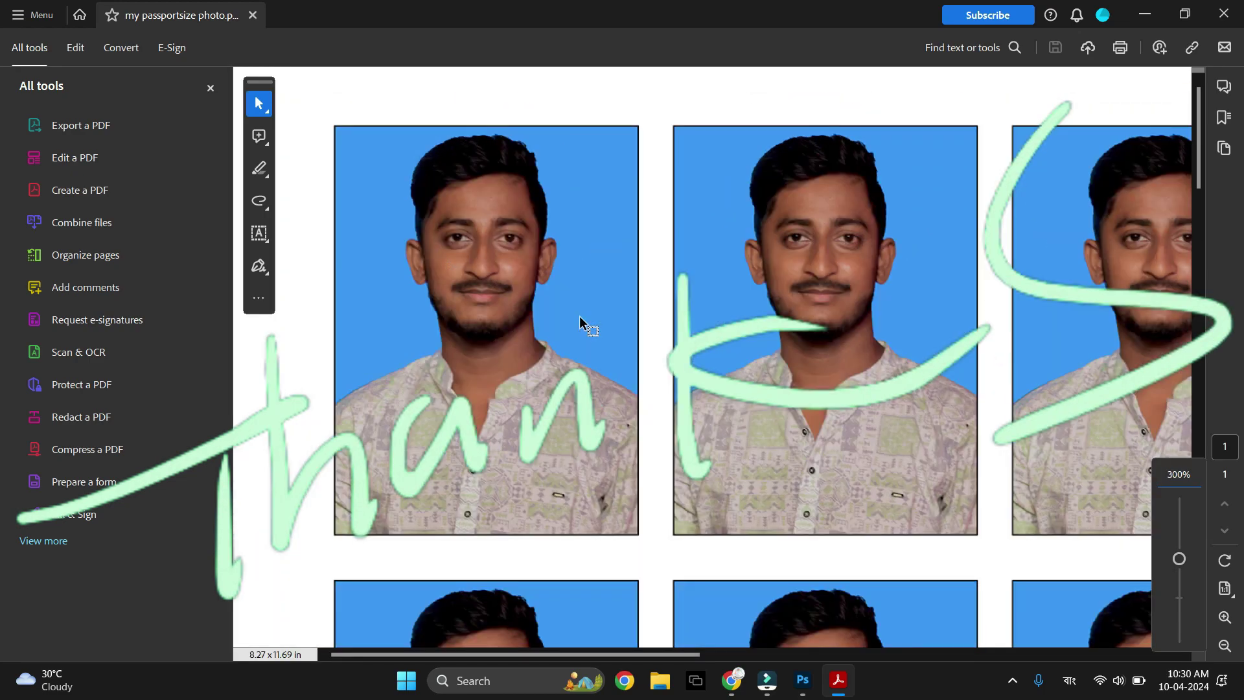